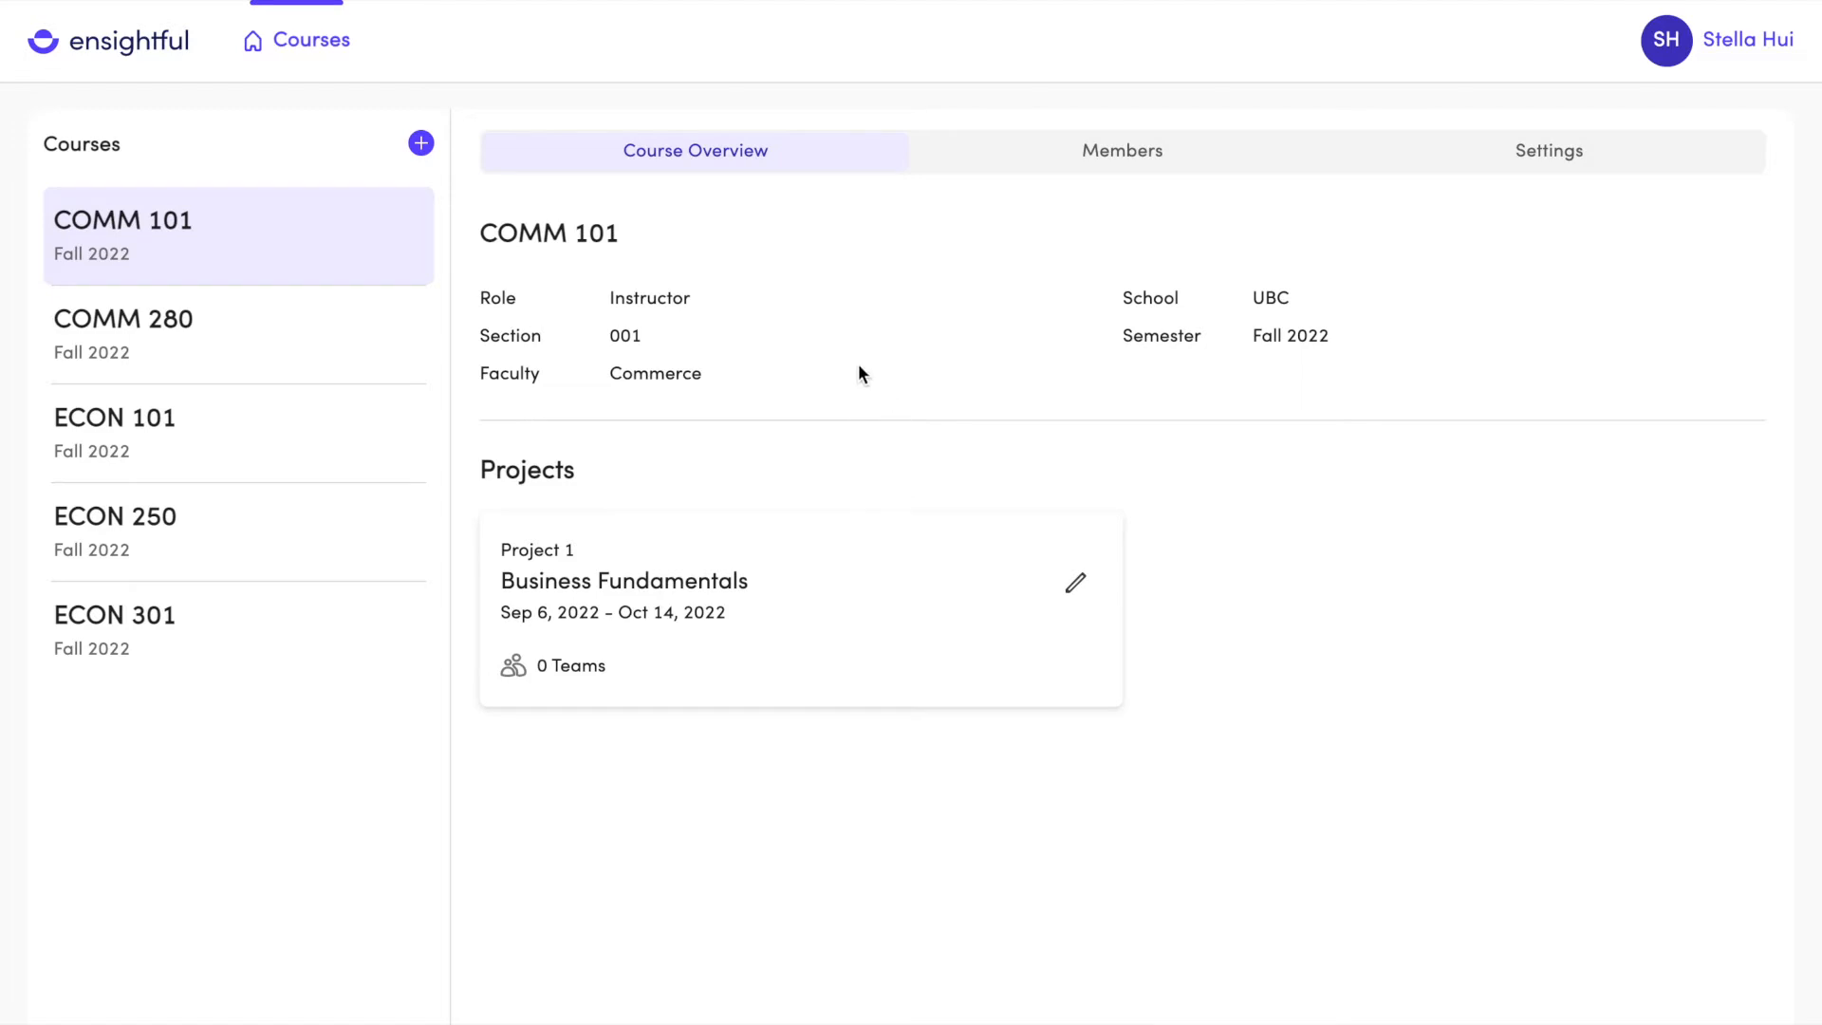
- Start a new course with school UBC, course name COMM 320, section 001 and faculty Commerce
left_click(423, 144)
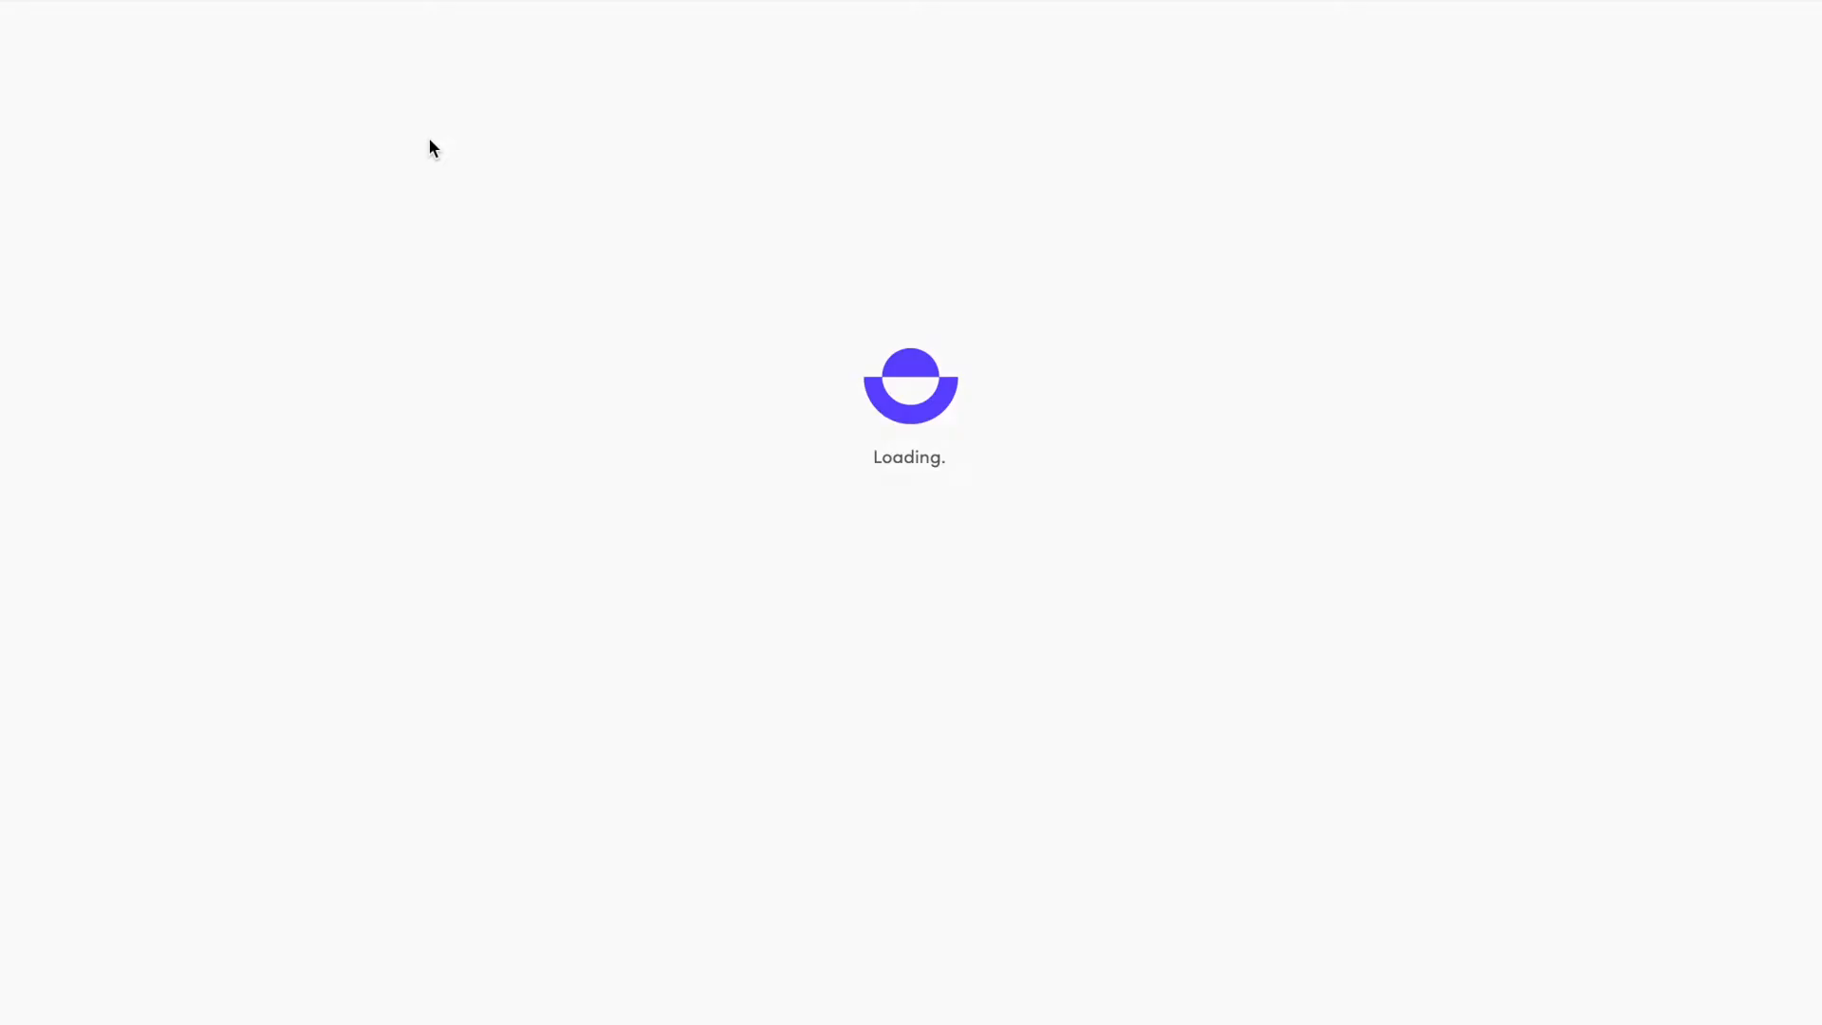
left_click(683, 430)
type("UBC")
left_click(706, 535)
type("COMM 320")
left_click(738, 653)
type("001")
left_click(721, 736)
type("Commerce")
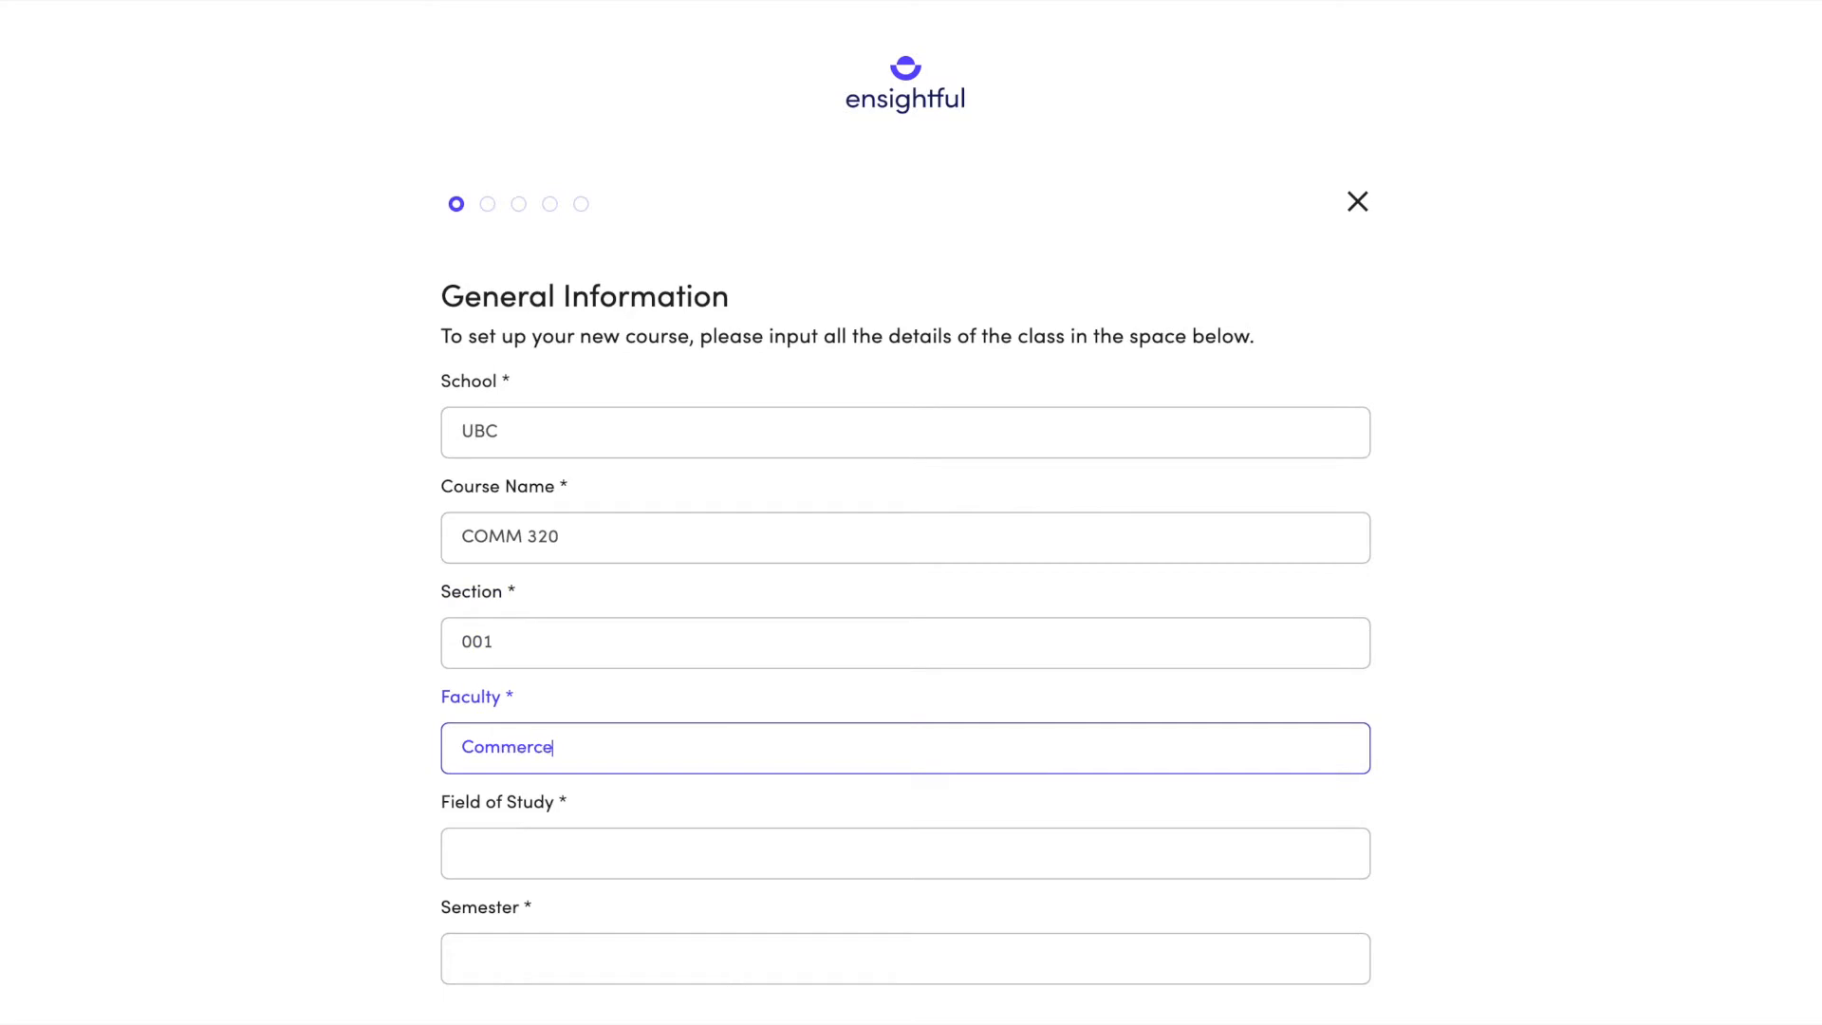
- Set the field of study to Business and the semester to Winter 2022, and submit the general information
left_click(727, 840)
type("Business")
left_click(741, 960)
type("Winter 2022")
scroll(844, 935, "down", 3)
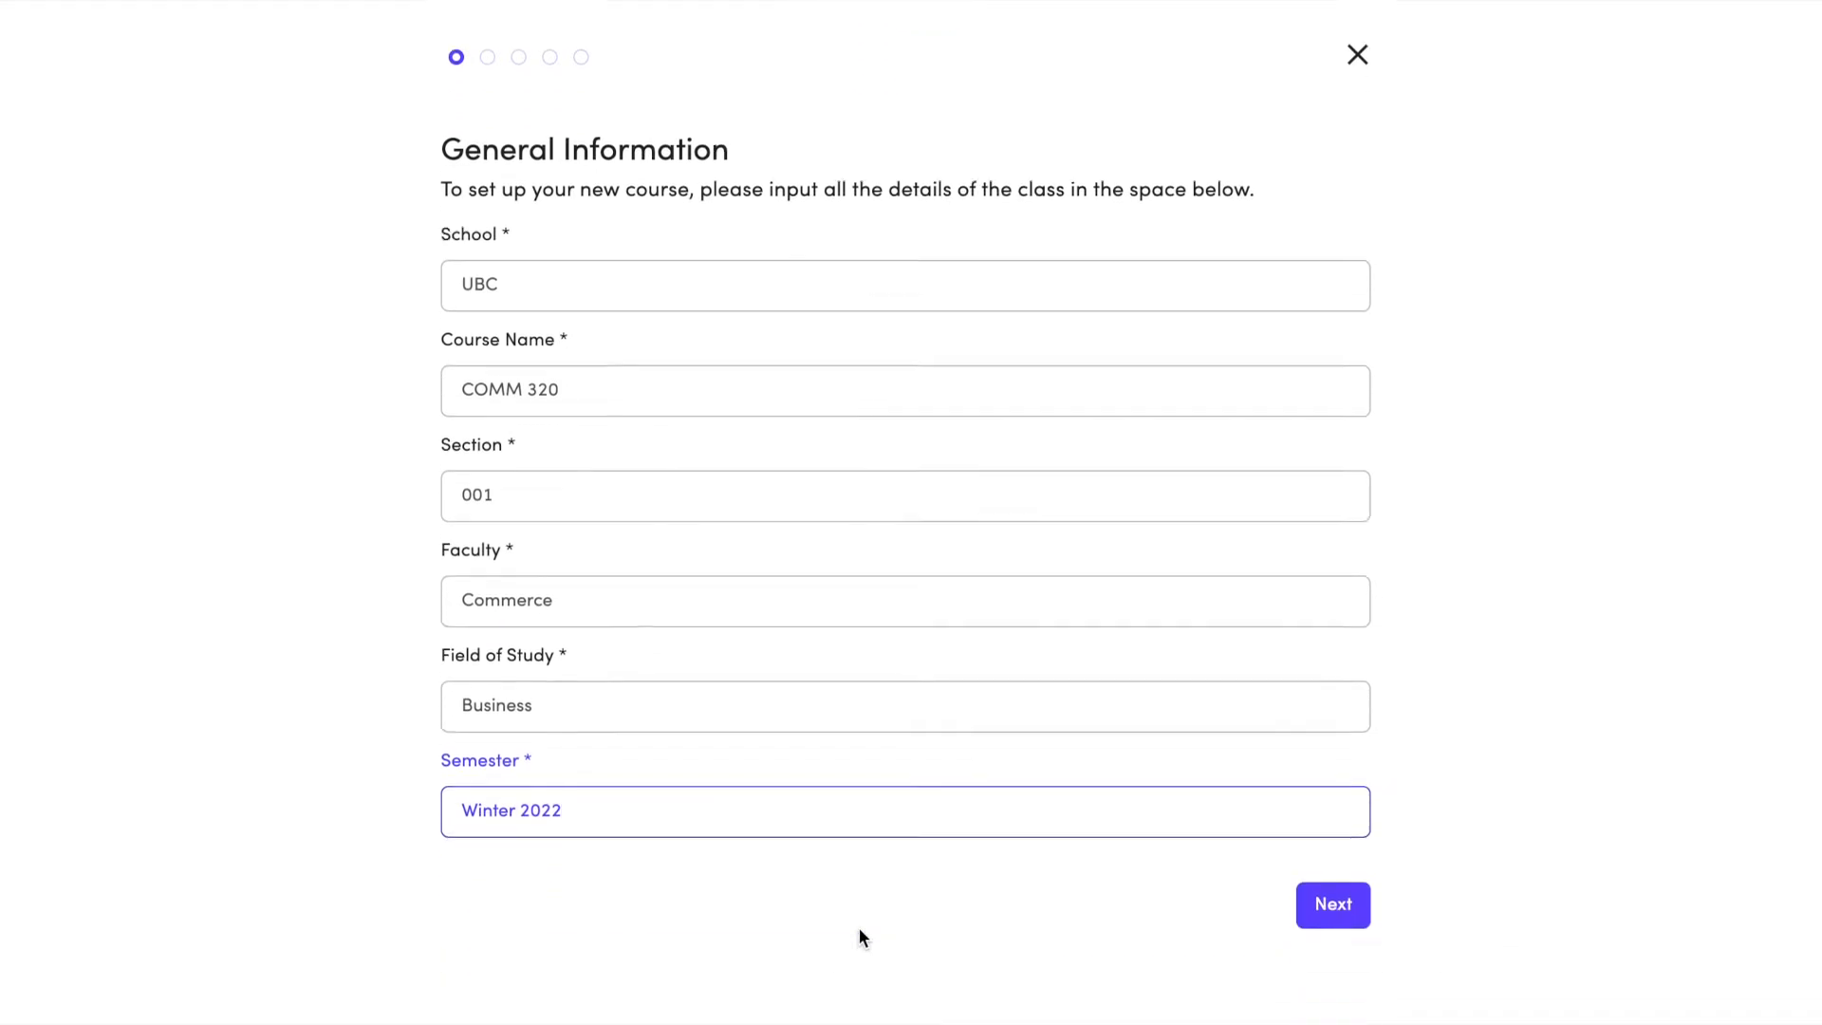
left_click(1333, 901)
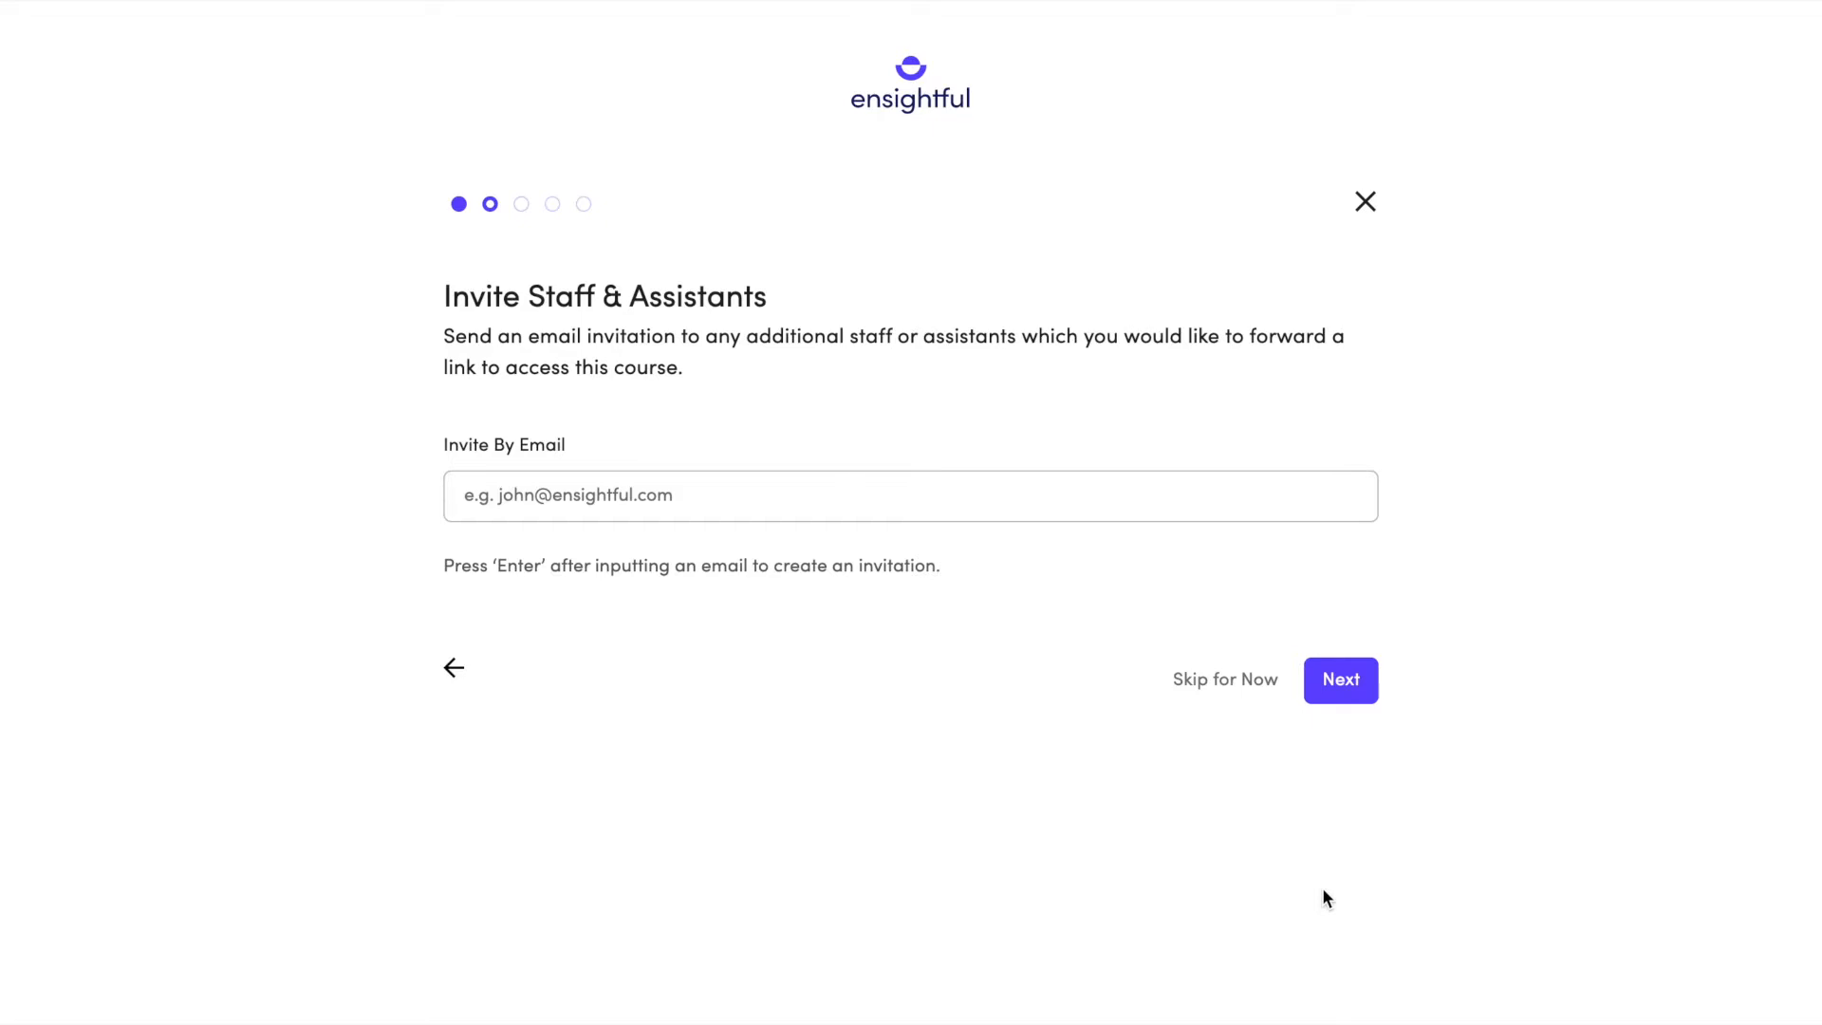
- Skip the staff and student invitations for now and title the course project "Foundations in Accounting"
left_click(1212, 691)
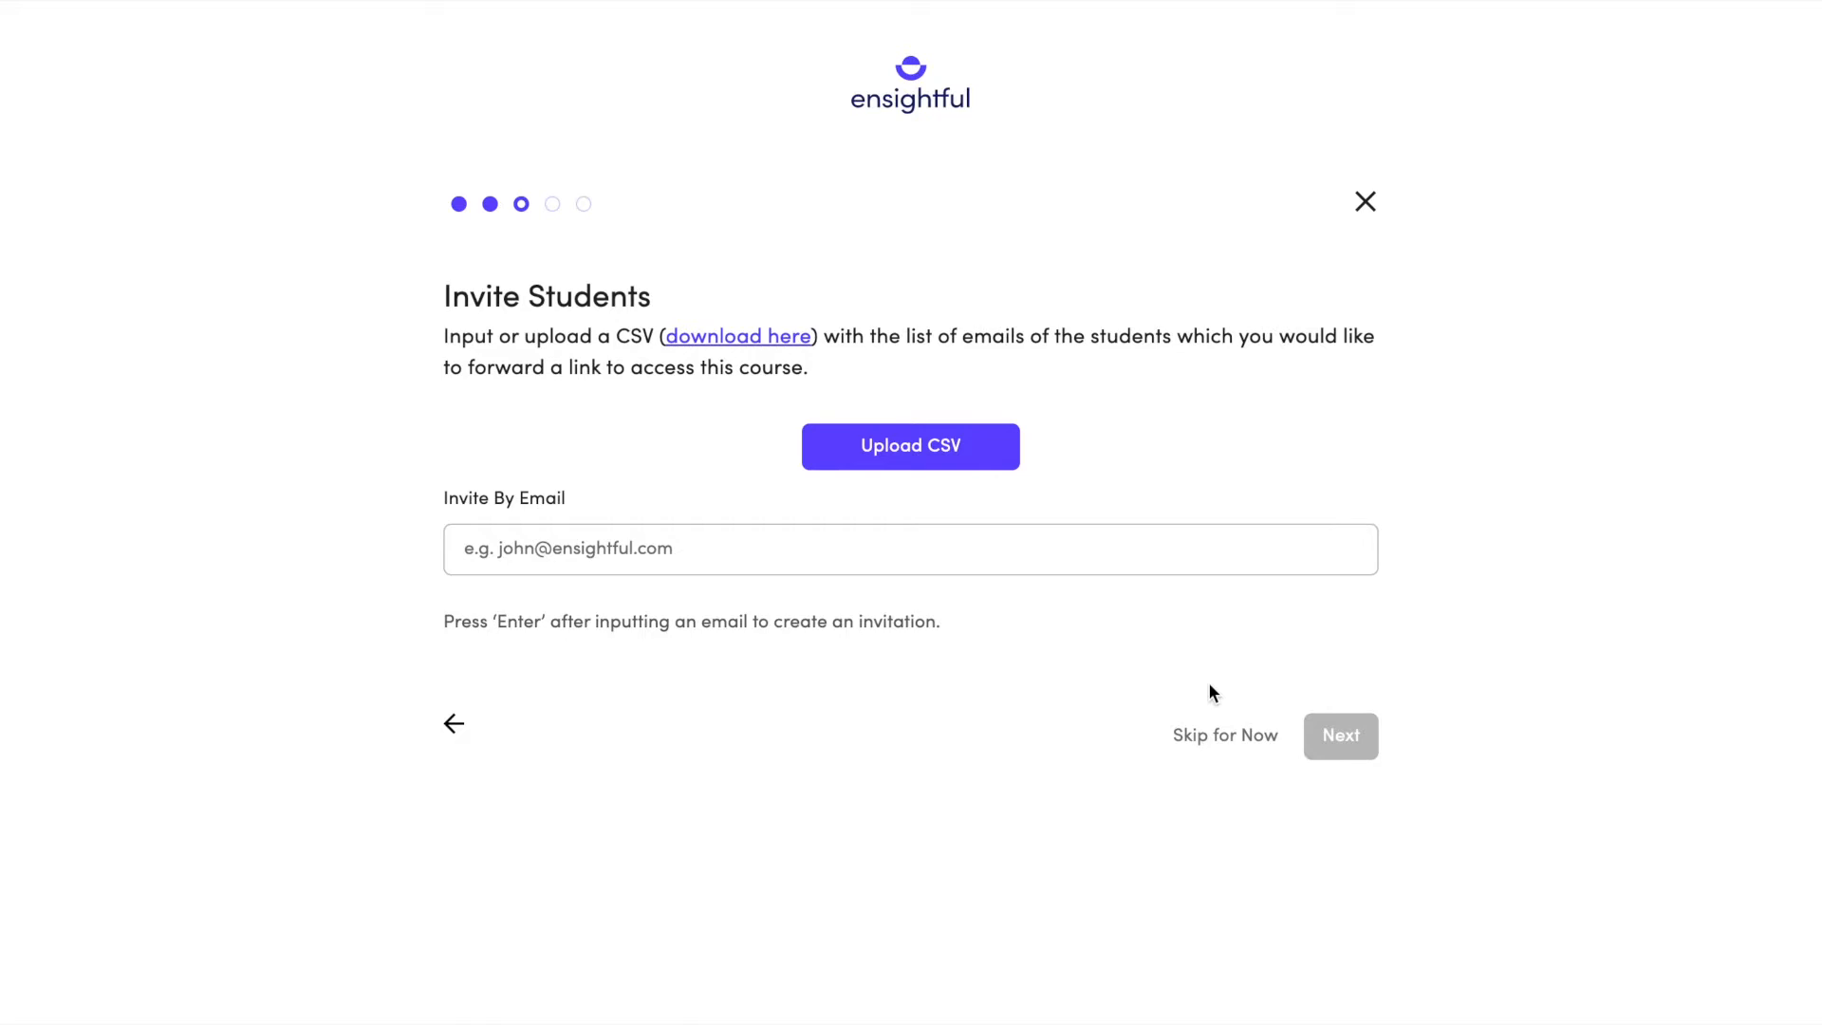
left_click(1245, 738)
key("Tab")
type("Foundations in Accounting")
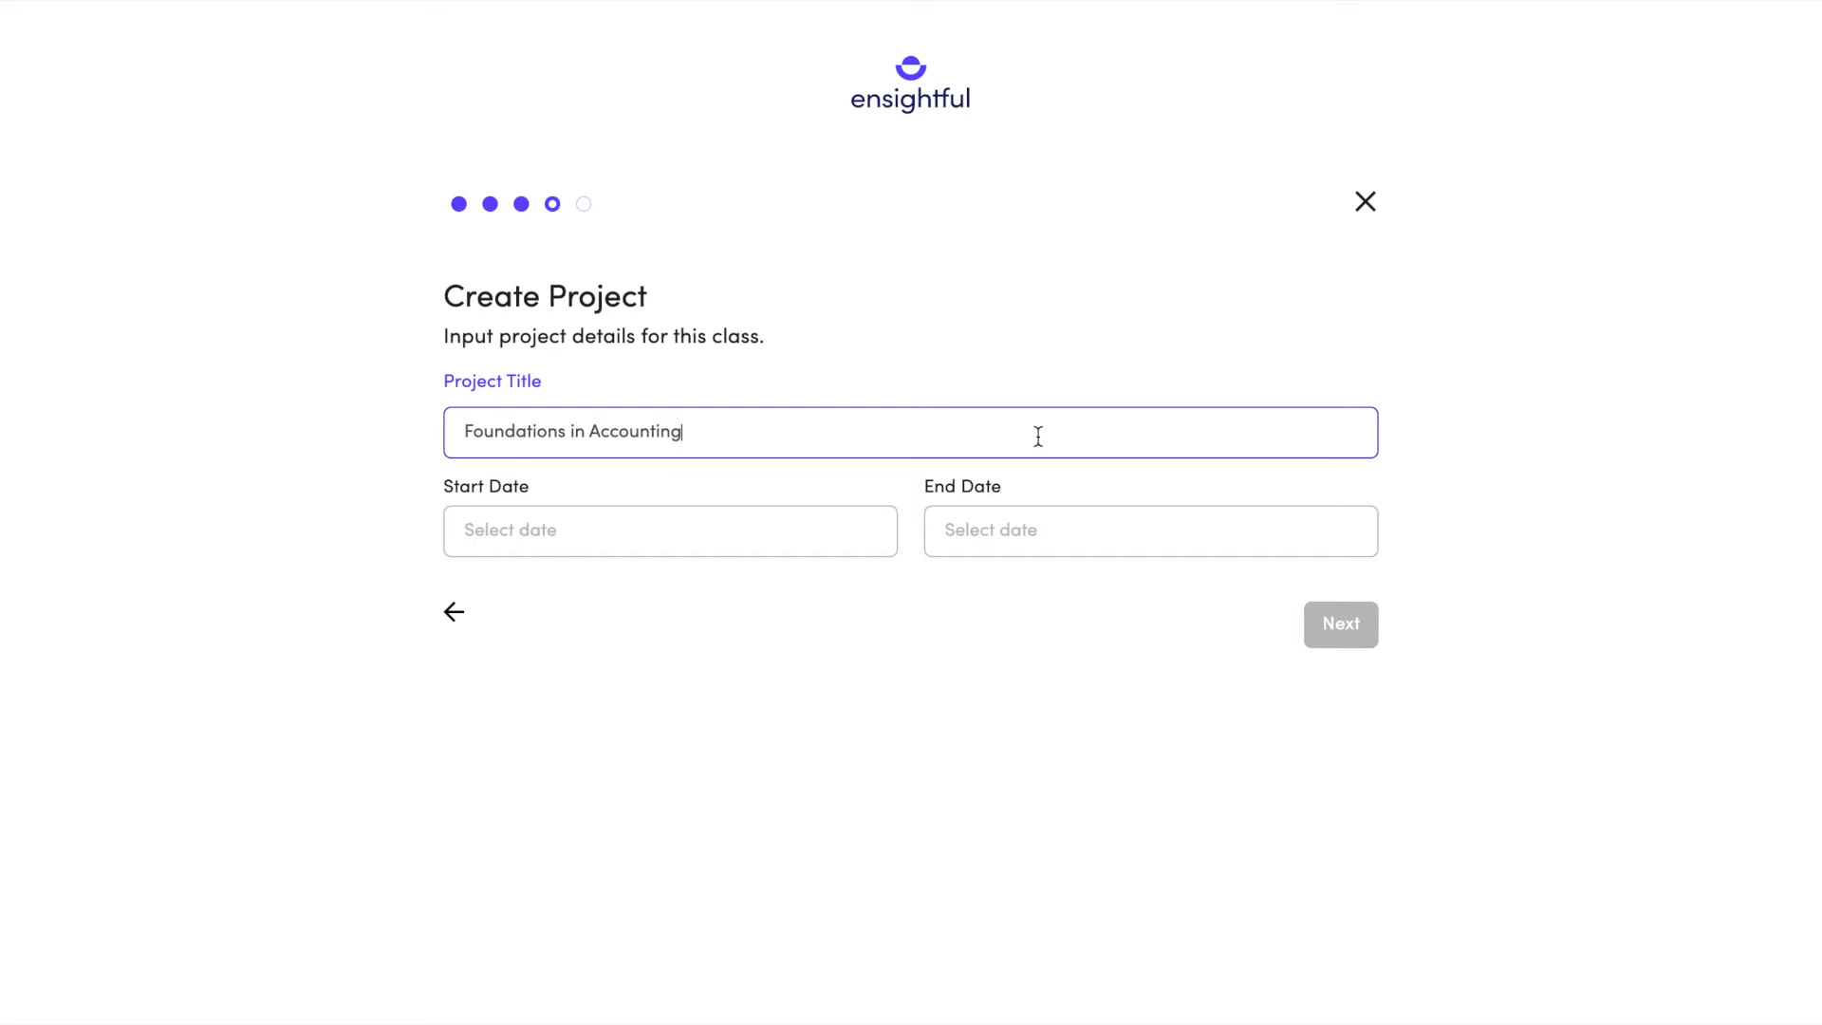
- Set the project to run from September 6, 2022 to October 14, 2022 and proceed to the team set-up
left_click(854, 528)
left_click(775, 583)
left_click(584, 710)
left_click(993, 536)
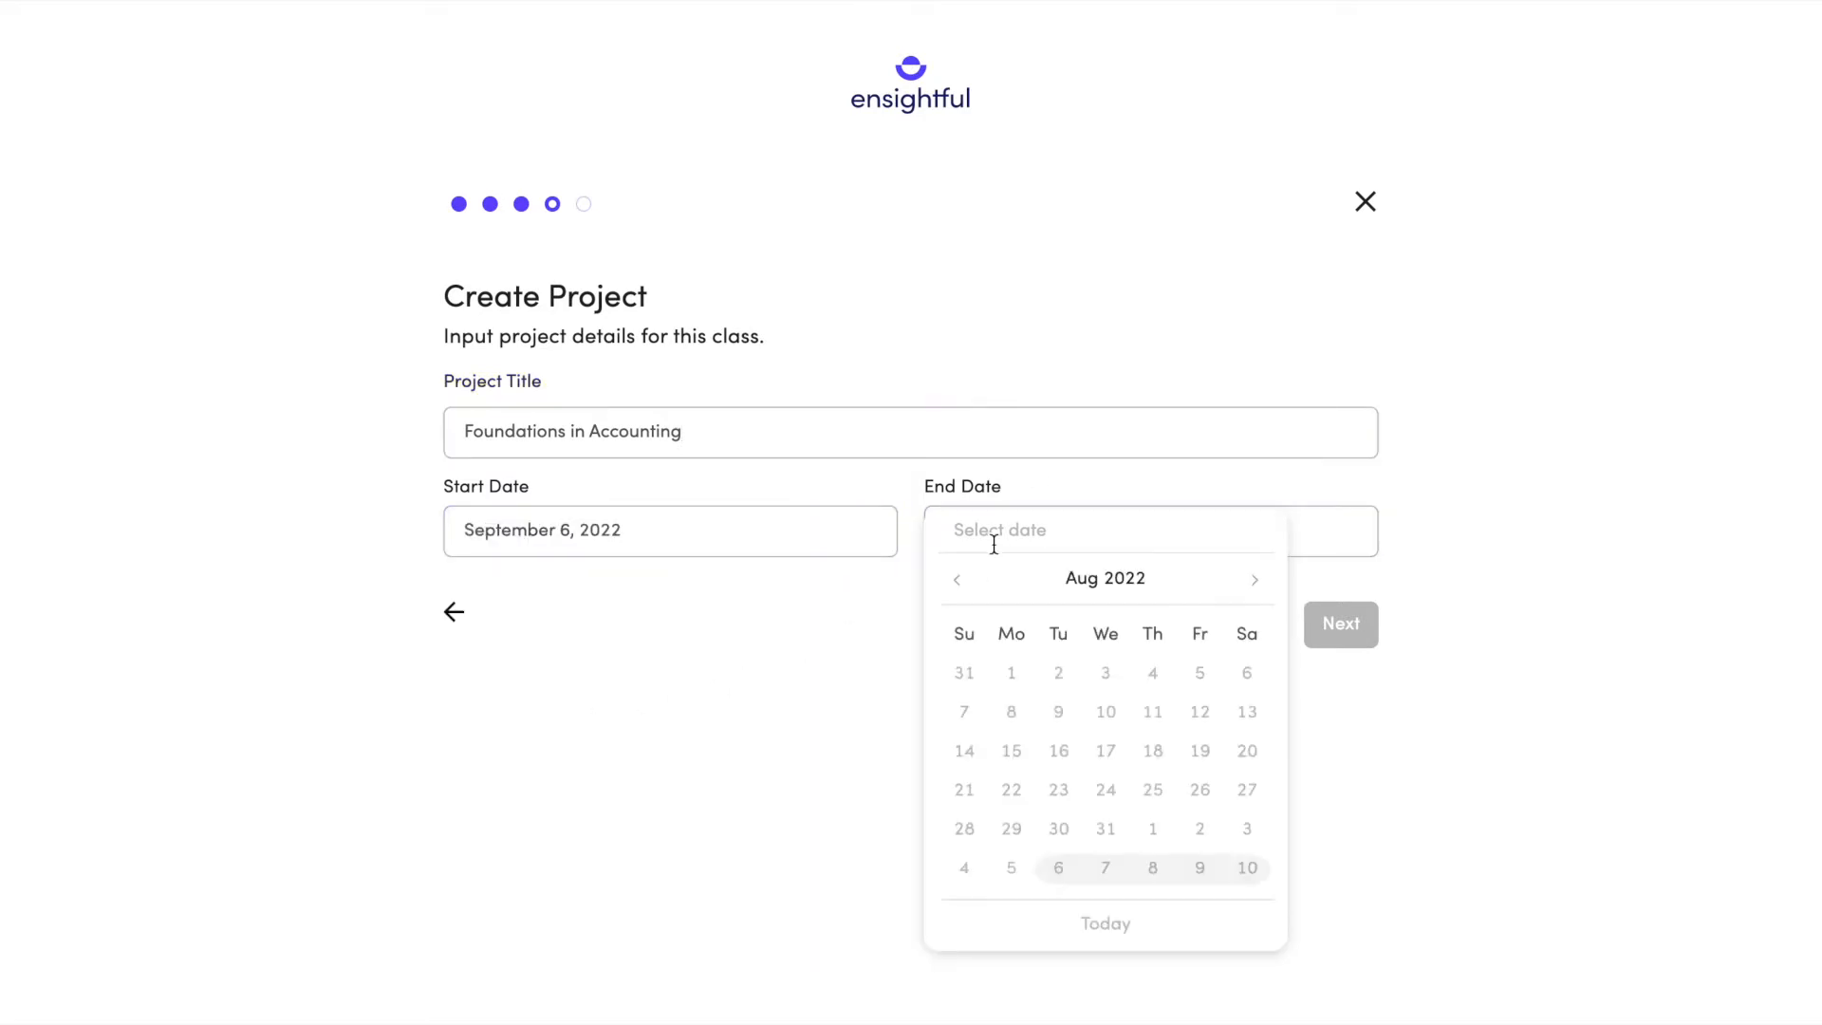
left_click(1252, 583)
left_click(1252, 580)
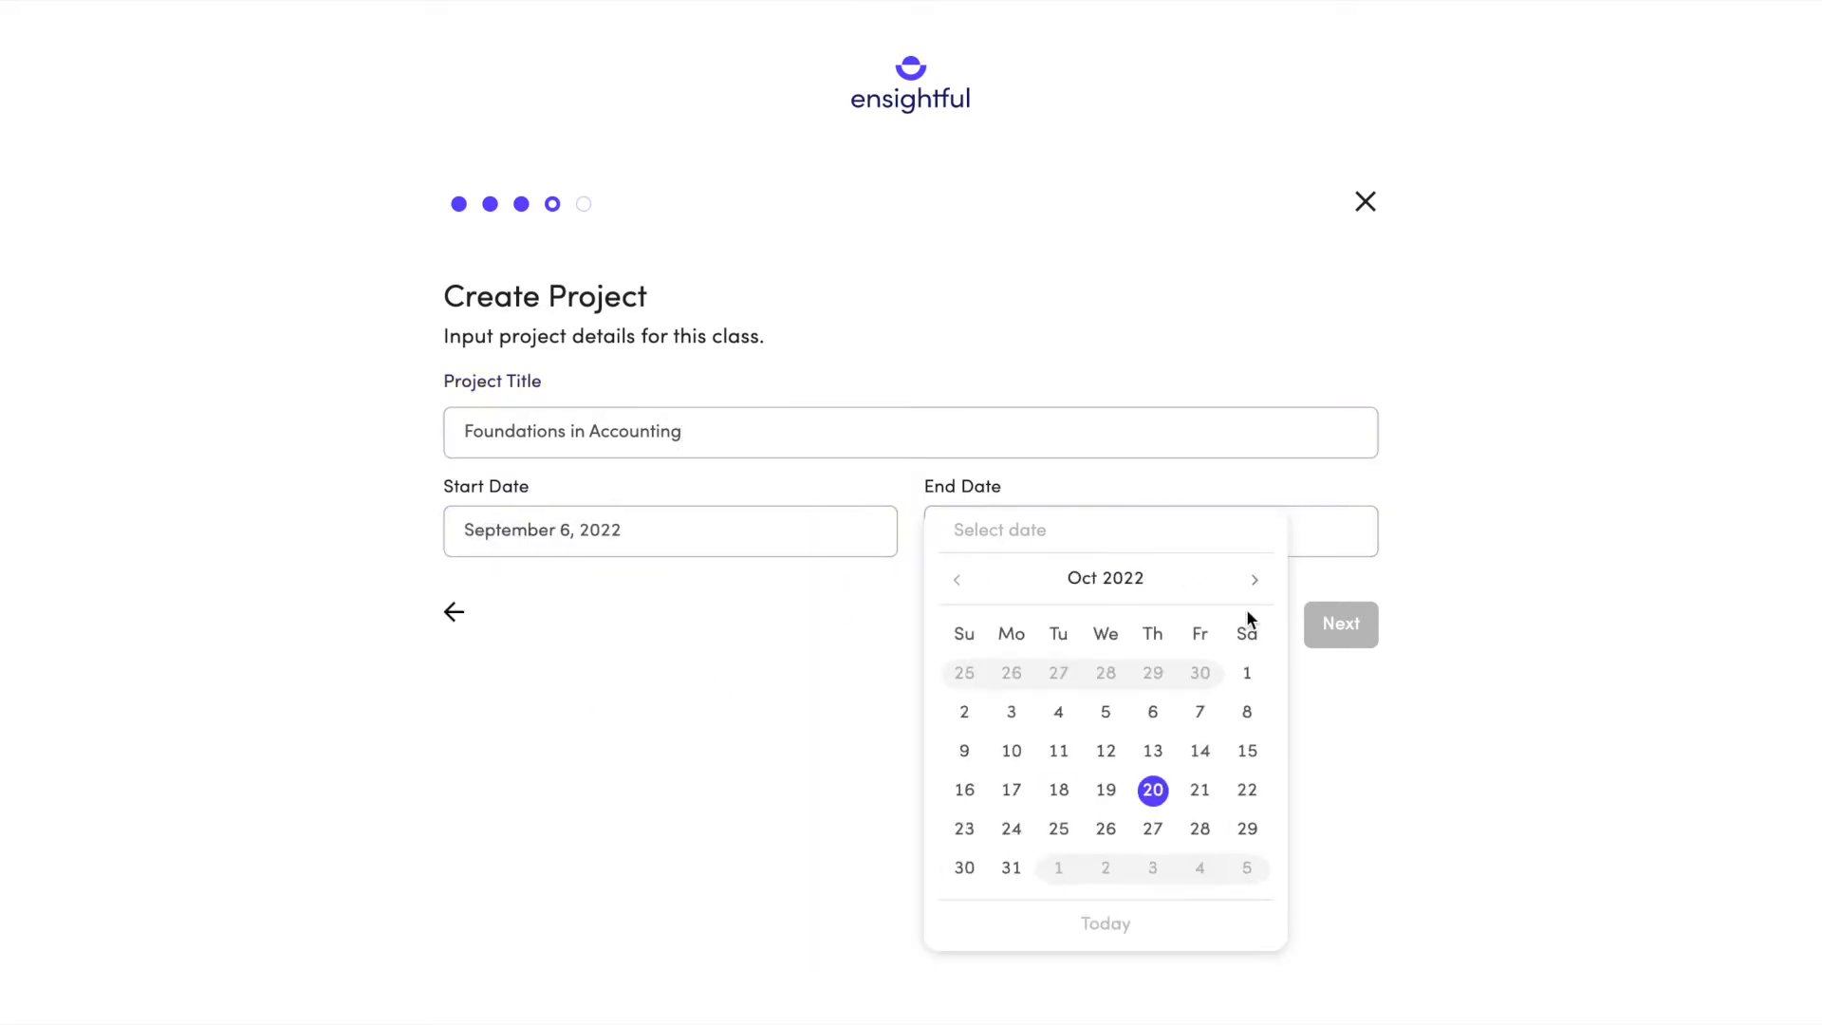
left_click(1199, 750)
left_click(1329, 633)
- Choose to create teams from scratch with the manual option, and skip the team set-up for now
scroll(1333, 654, "down", 1)
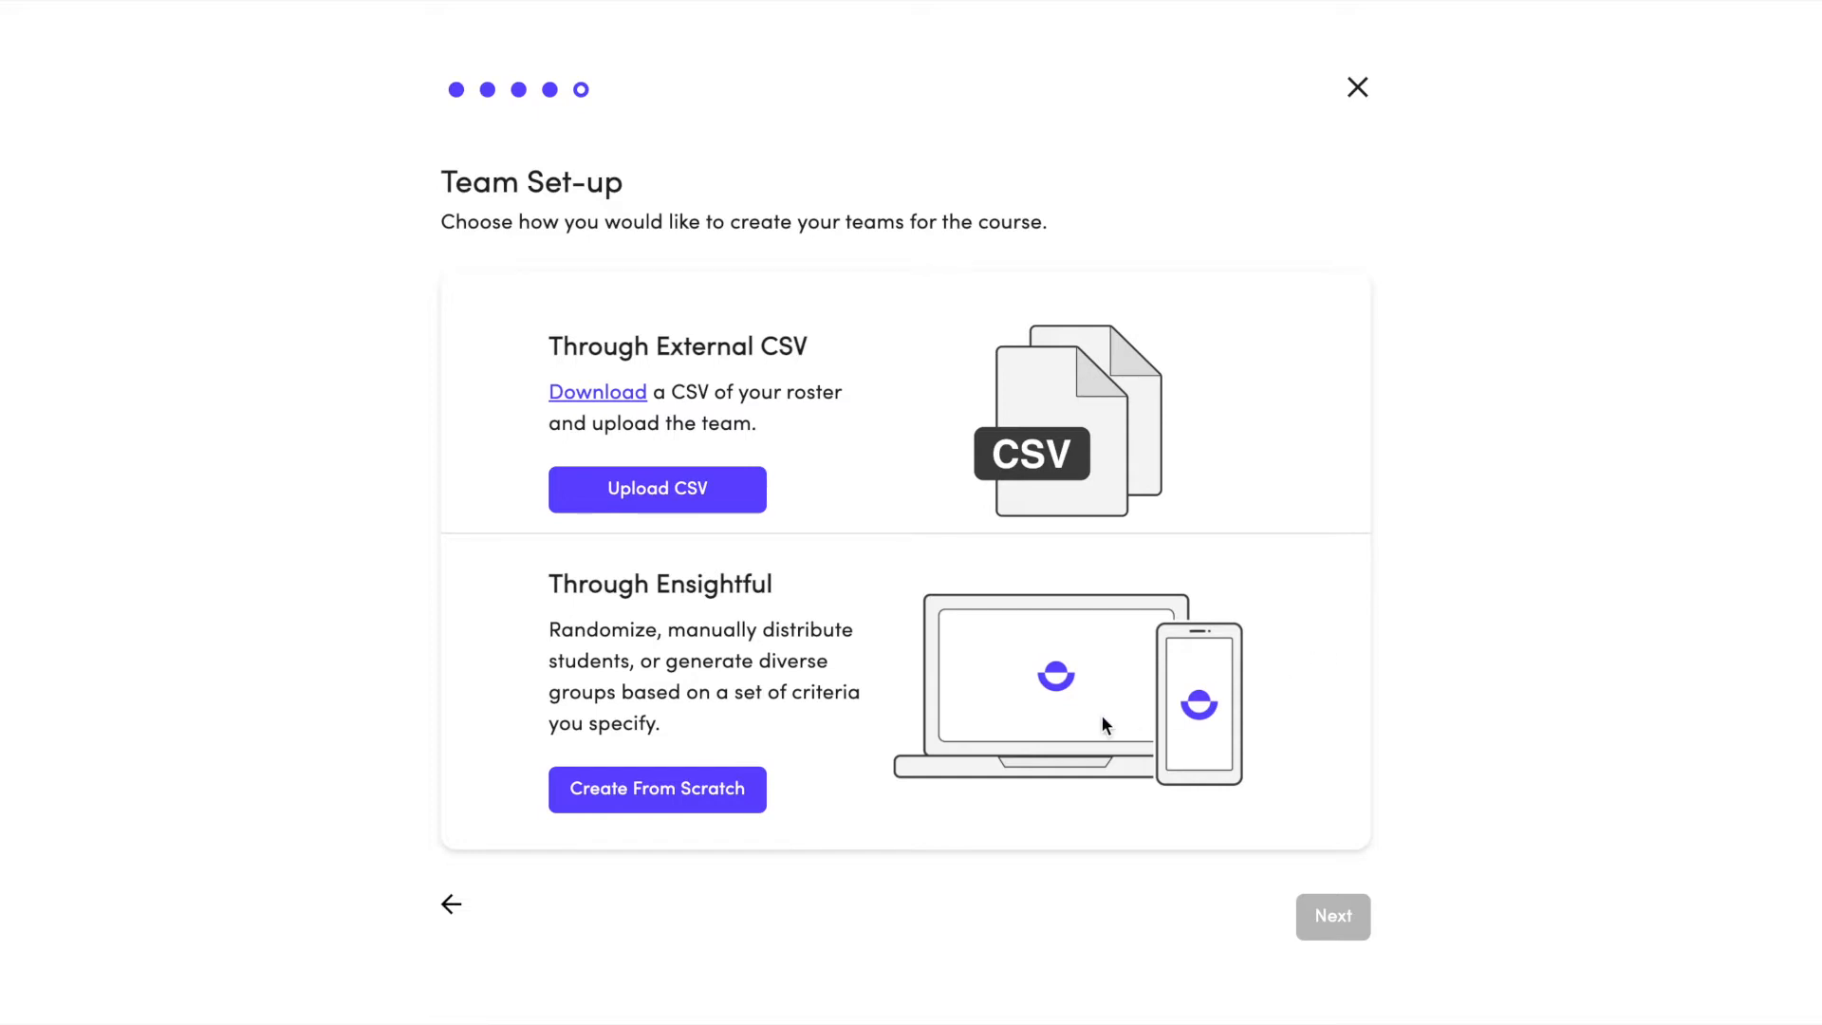
left_click(750, 797)
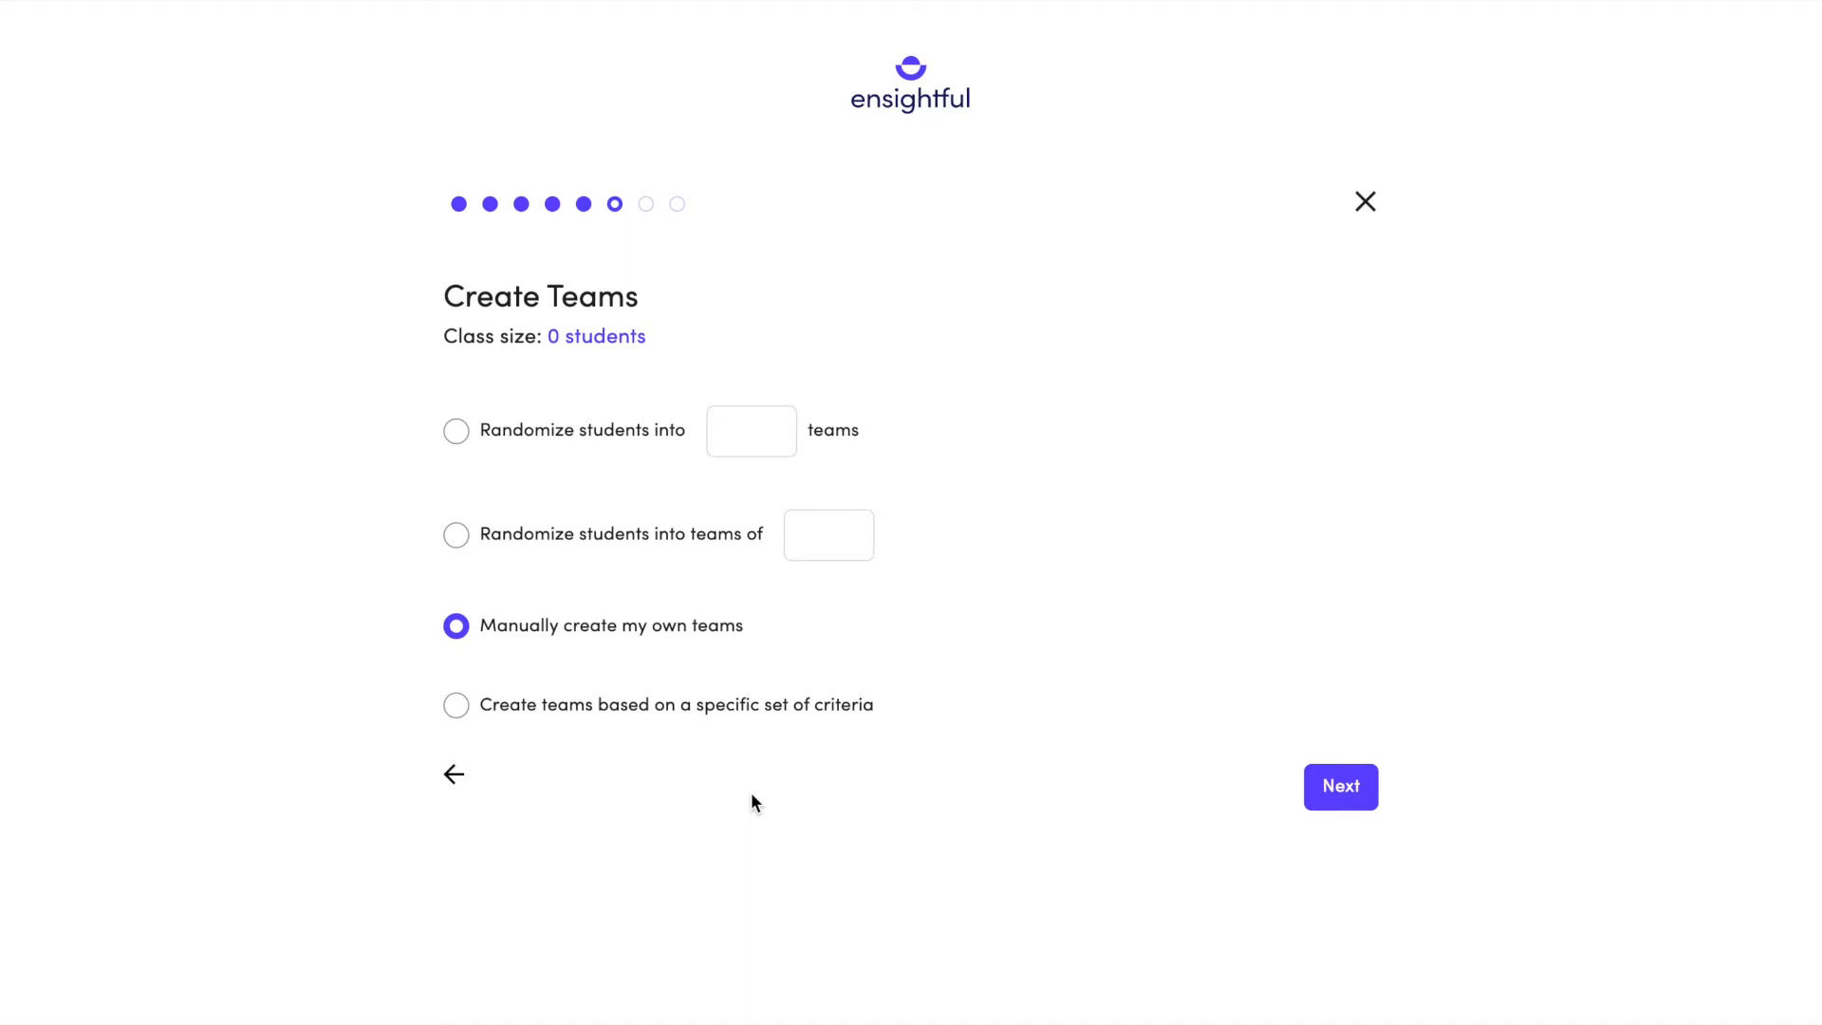
left_click(1325, 781)
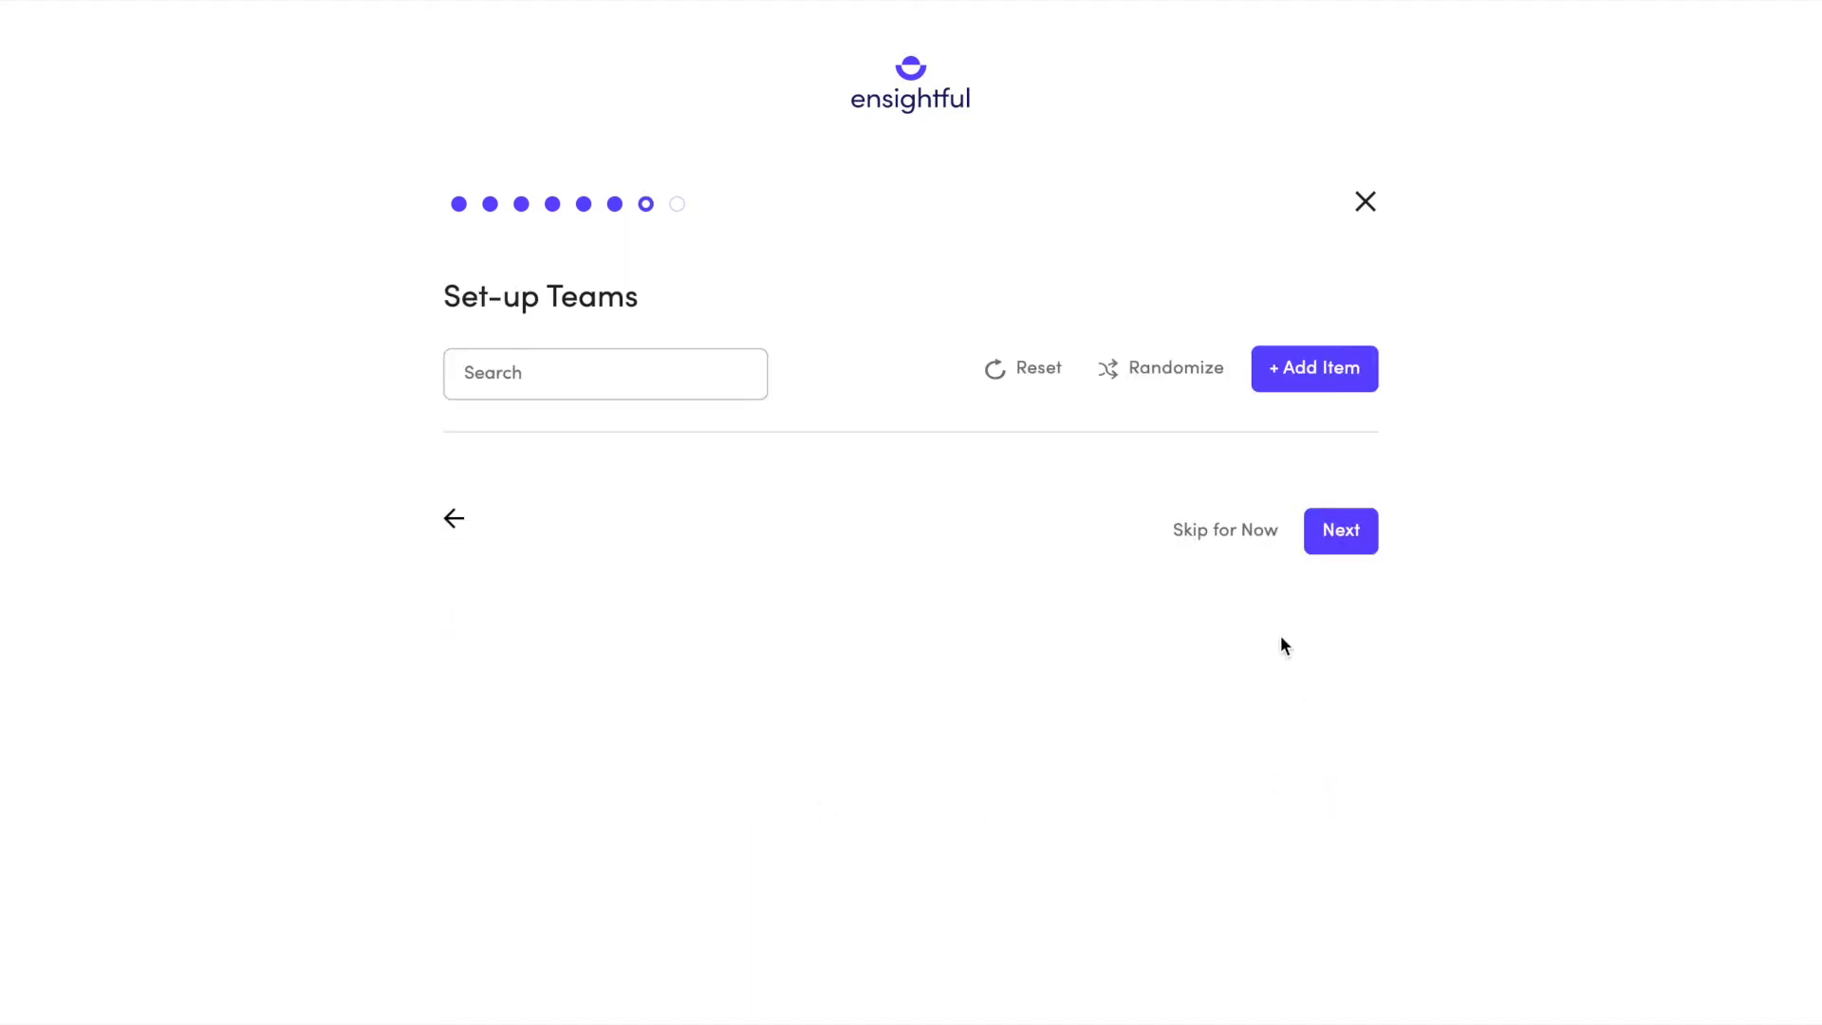
left_click(1236, 537)
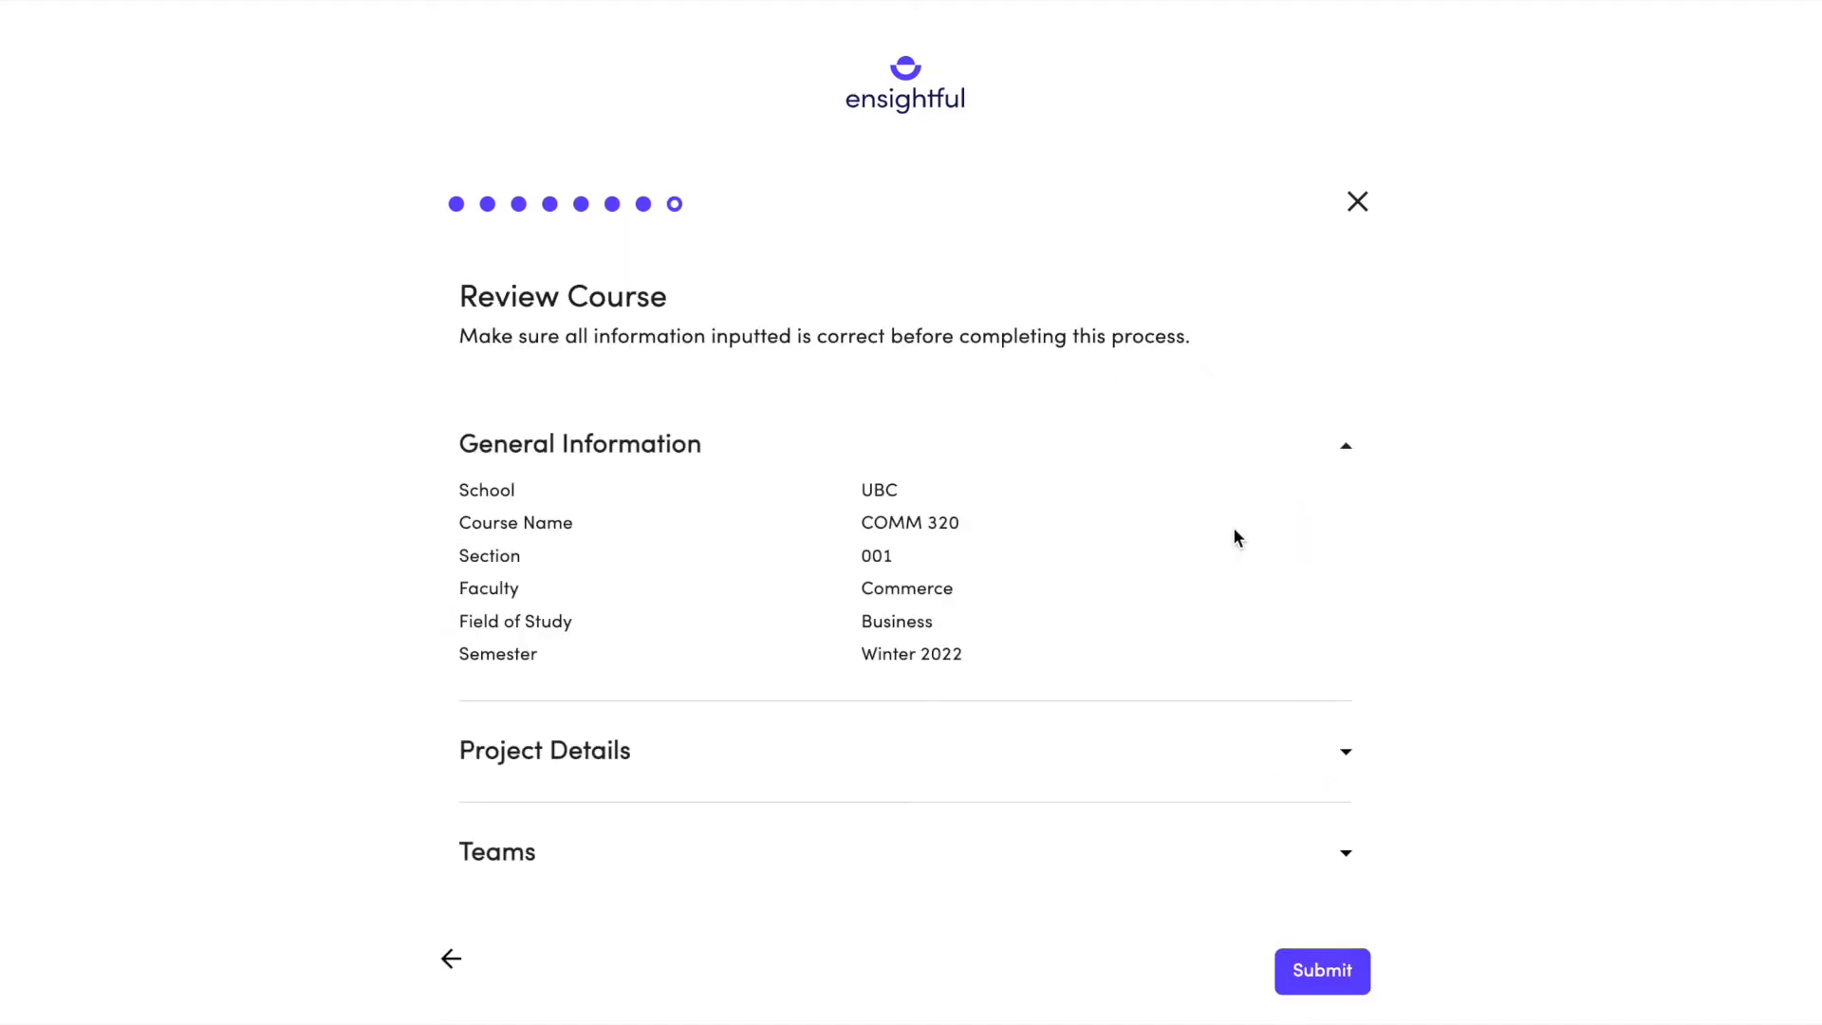
- Expand the project details in the course review and submit the new course
scroll(1234, 537, "down", 1)
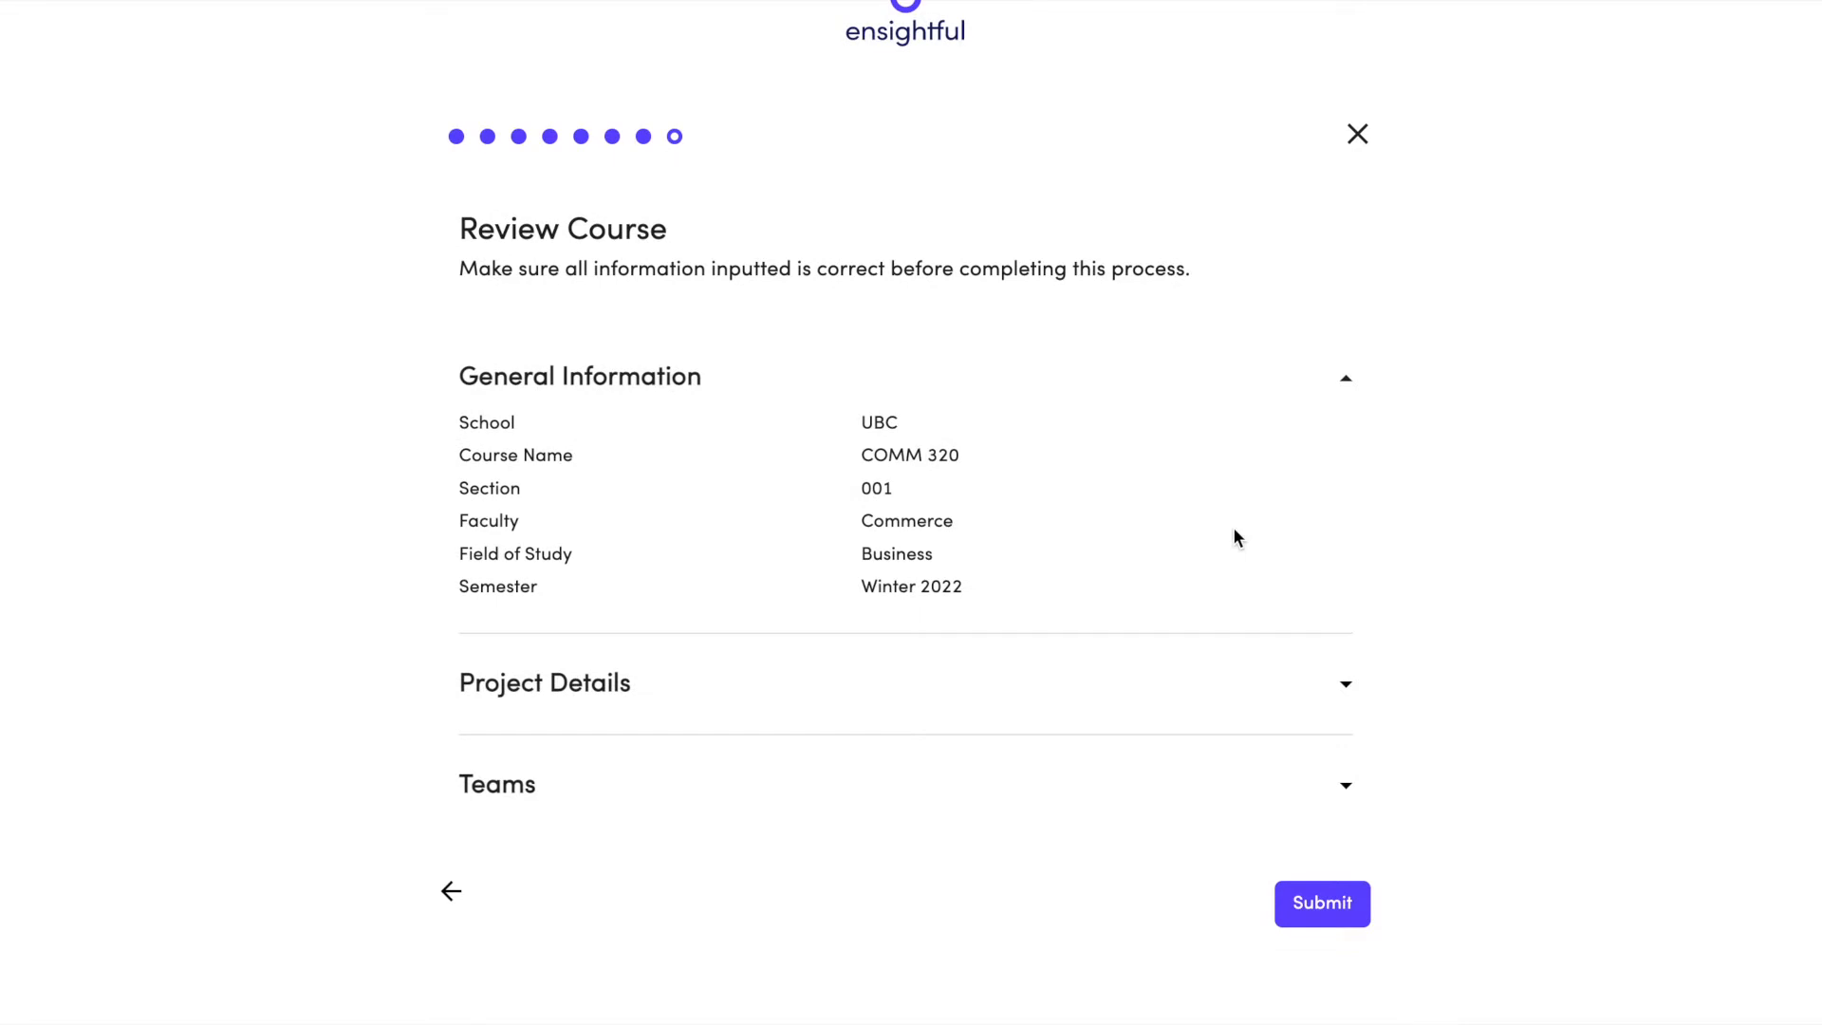
left_click(1349, 684)
scroll(1351, 692, "down", 1)
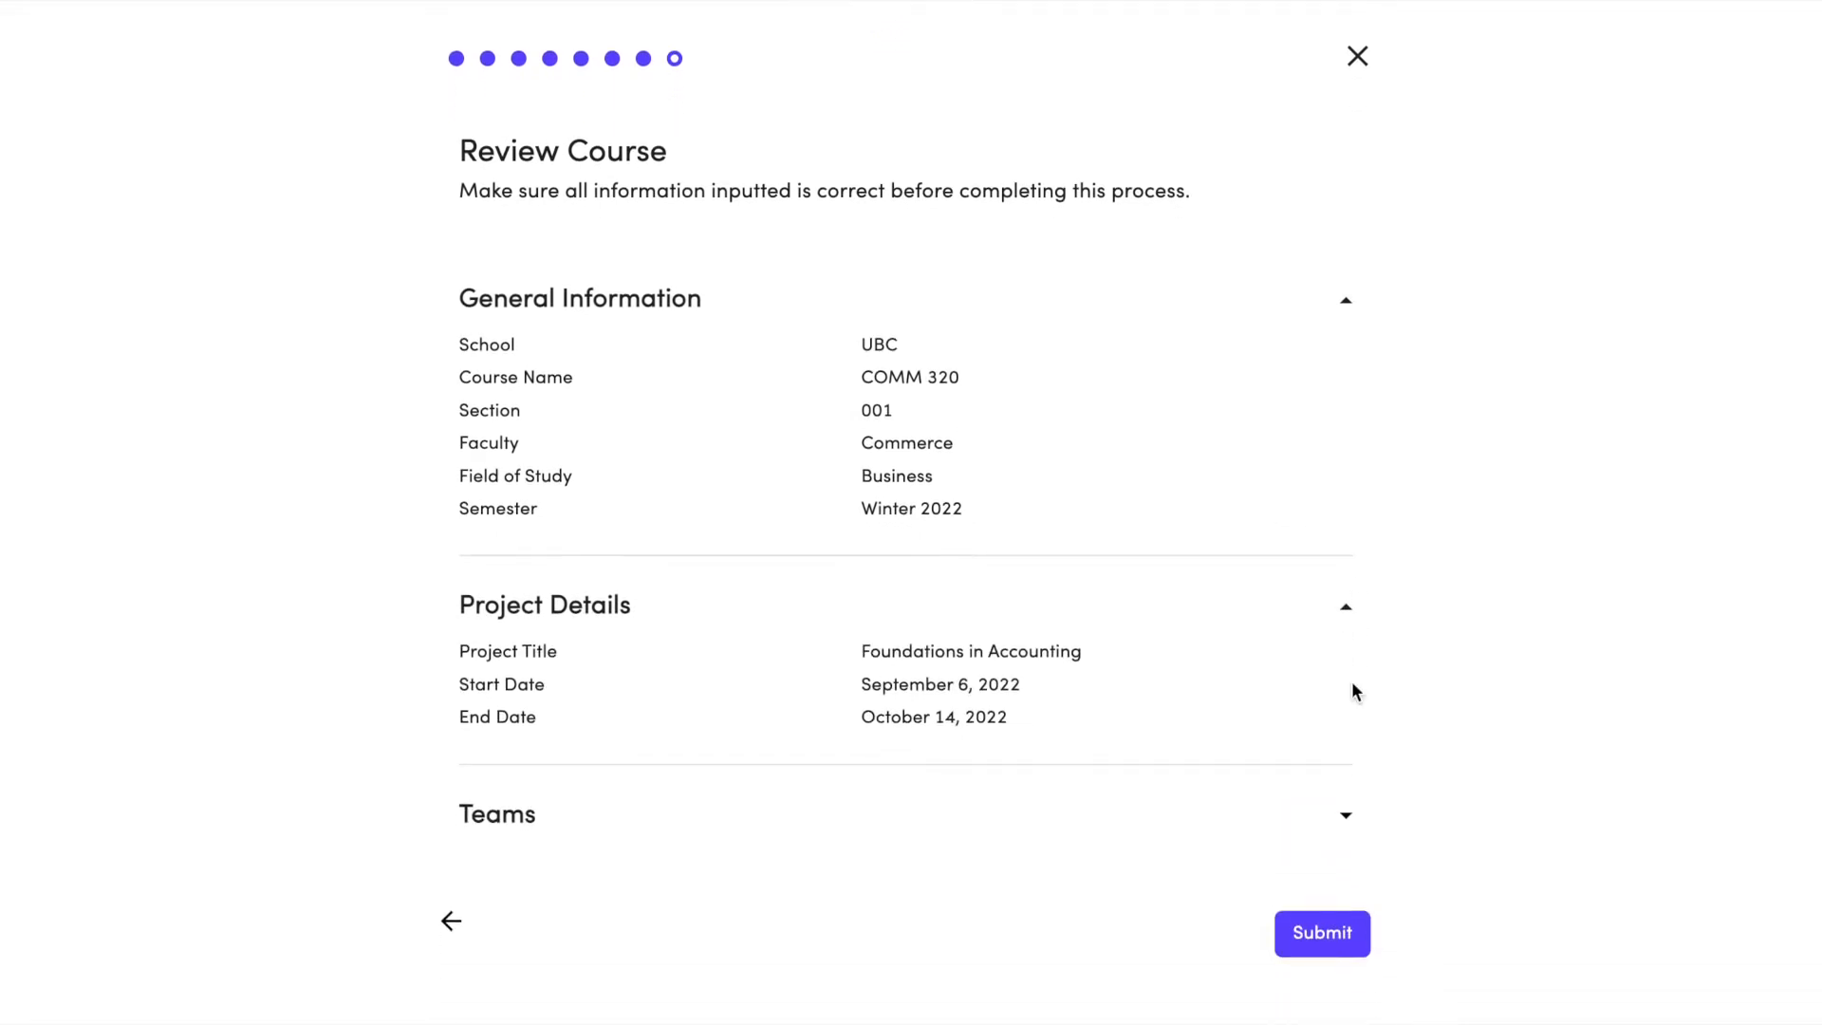
left_click(1356, 935)
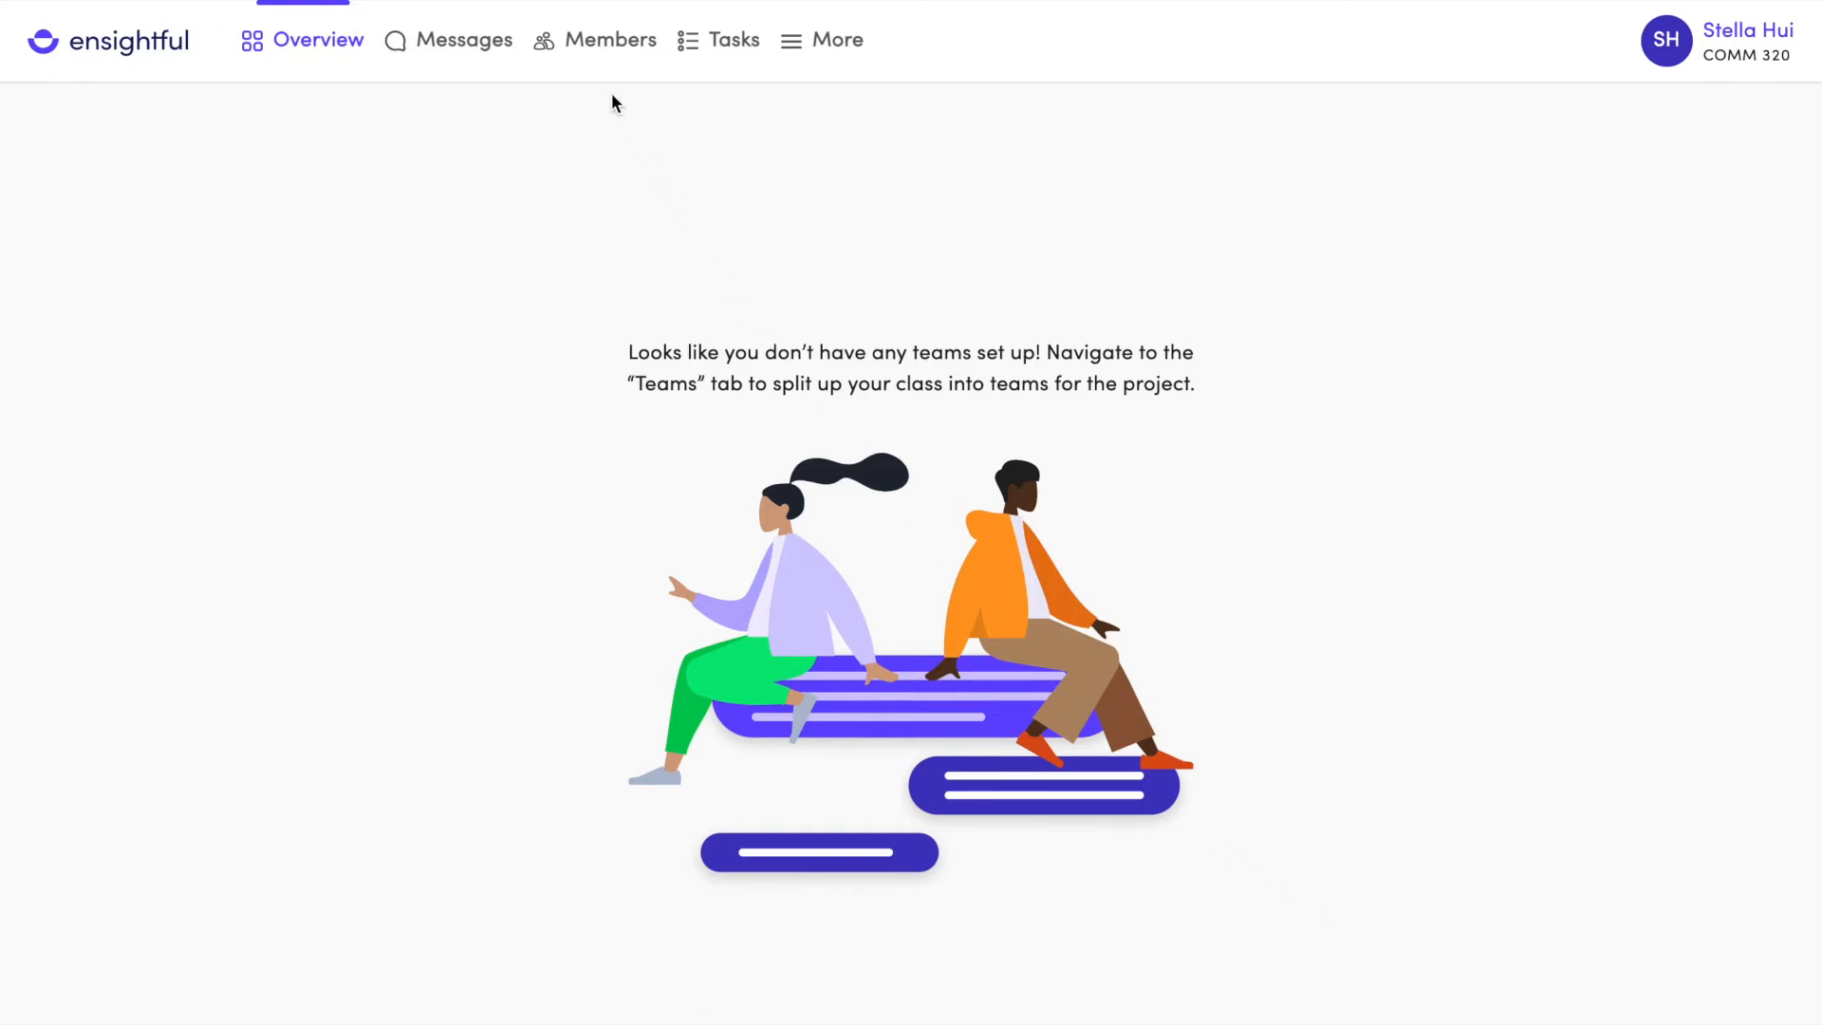
- View the course's member list and its form for inviting instructors, closing the form without sending an invitation
left_click(610, 66)
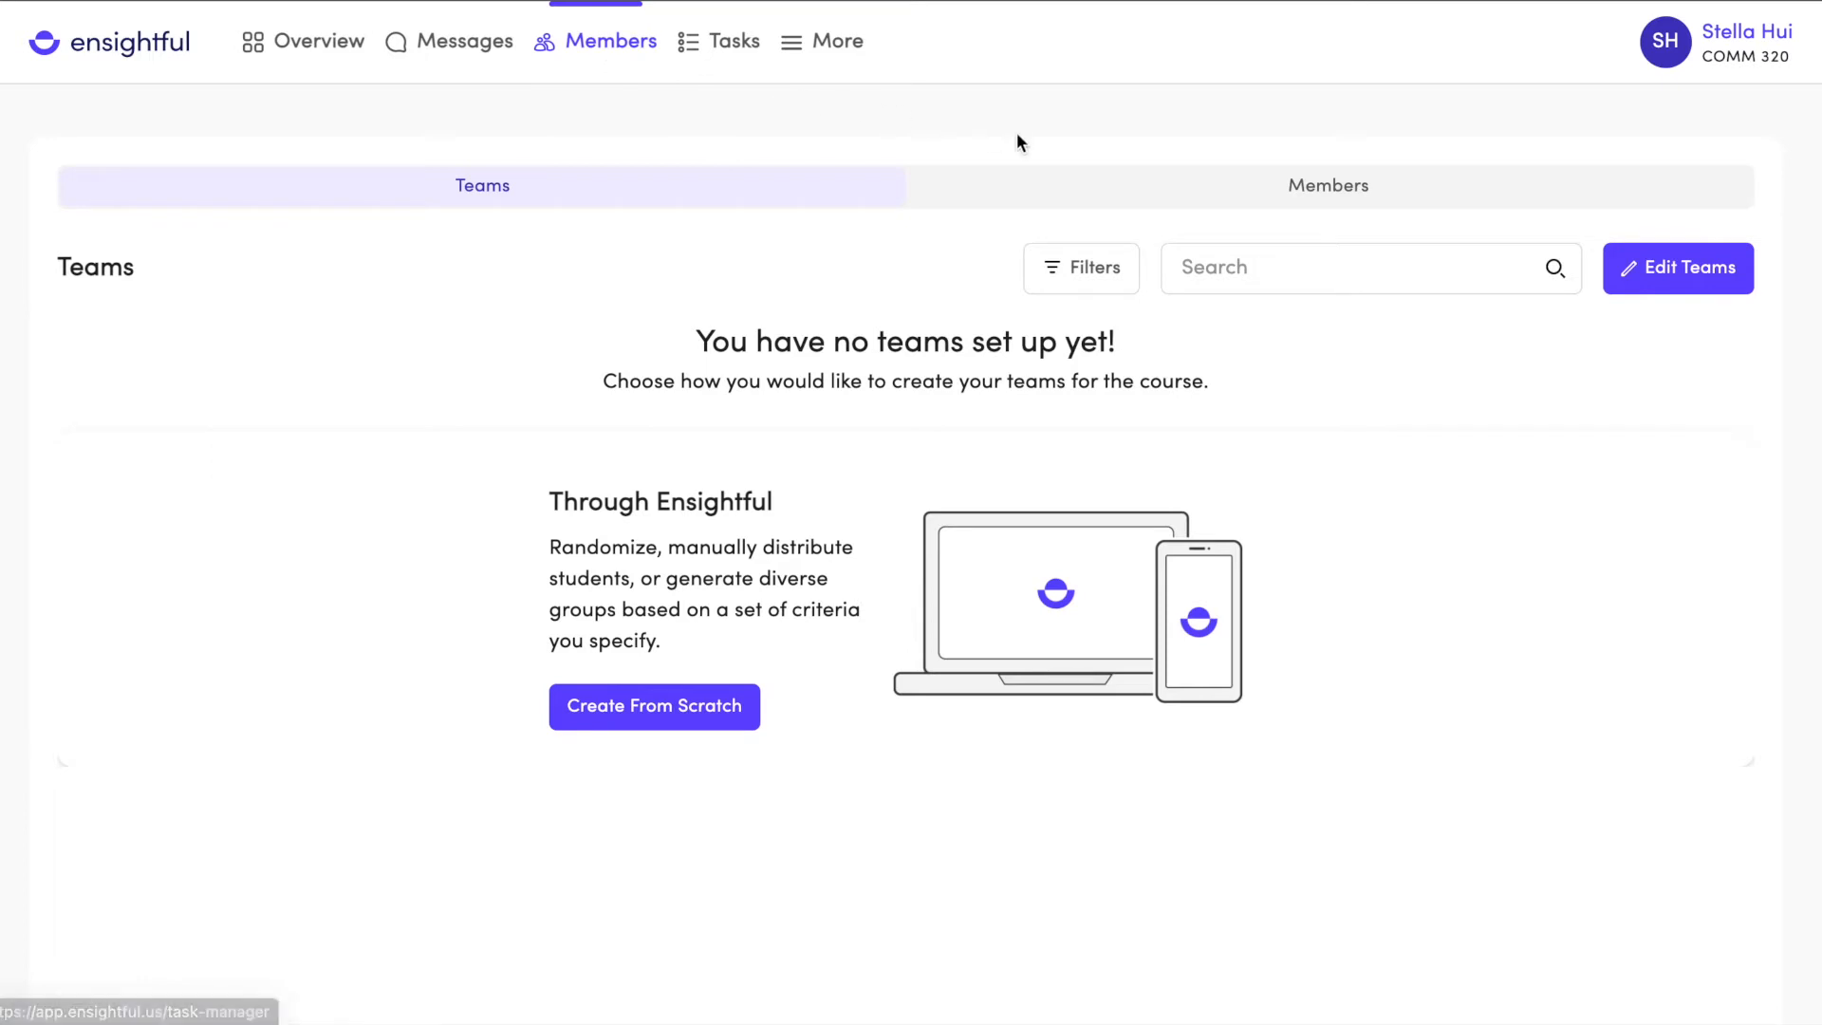
left_click(1110, 185)
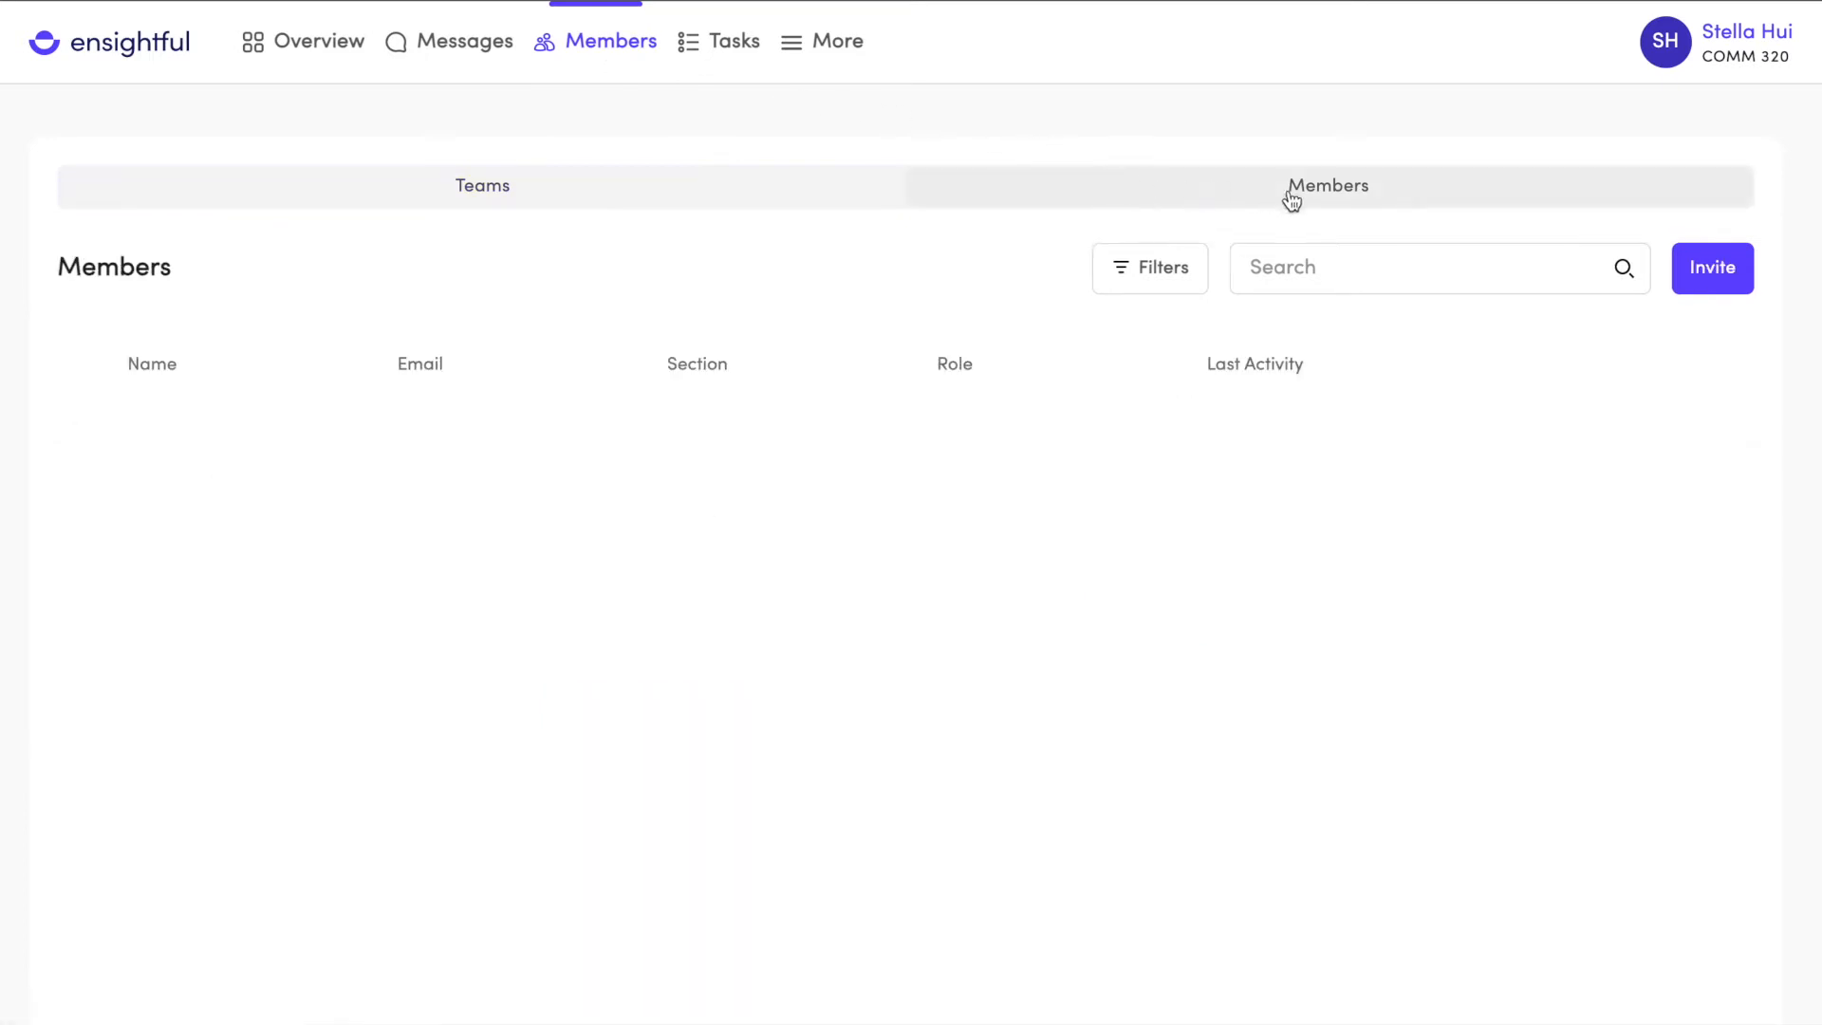
left_click(1705, 285)
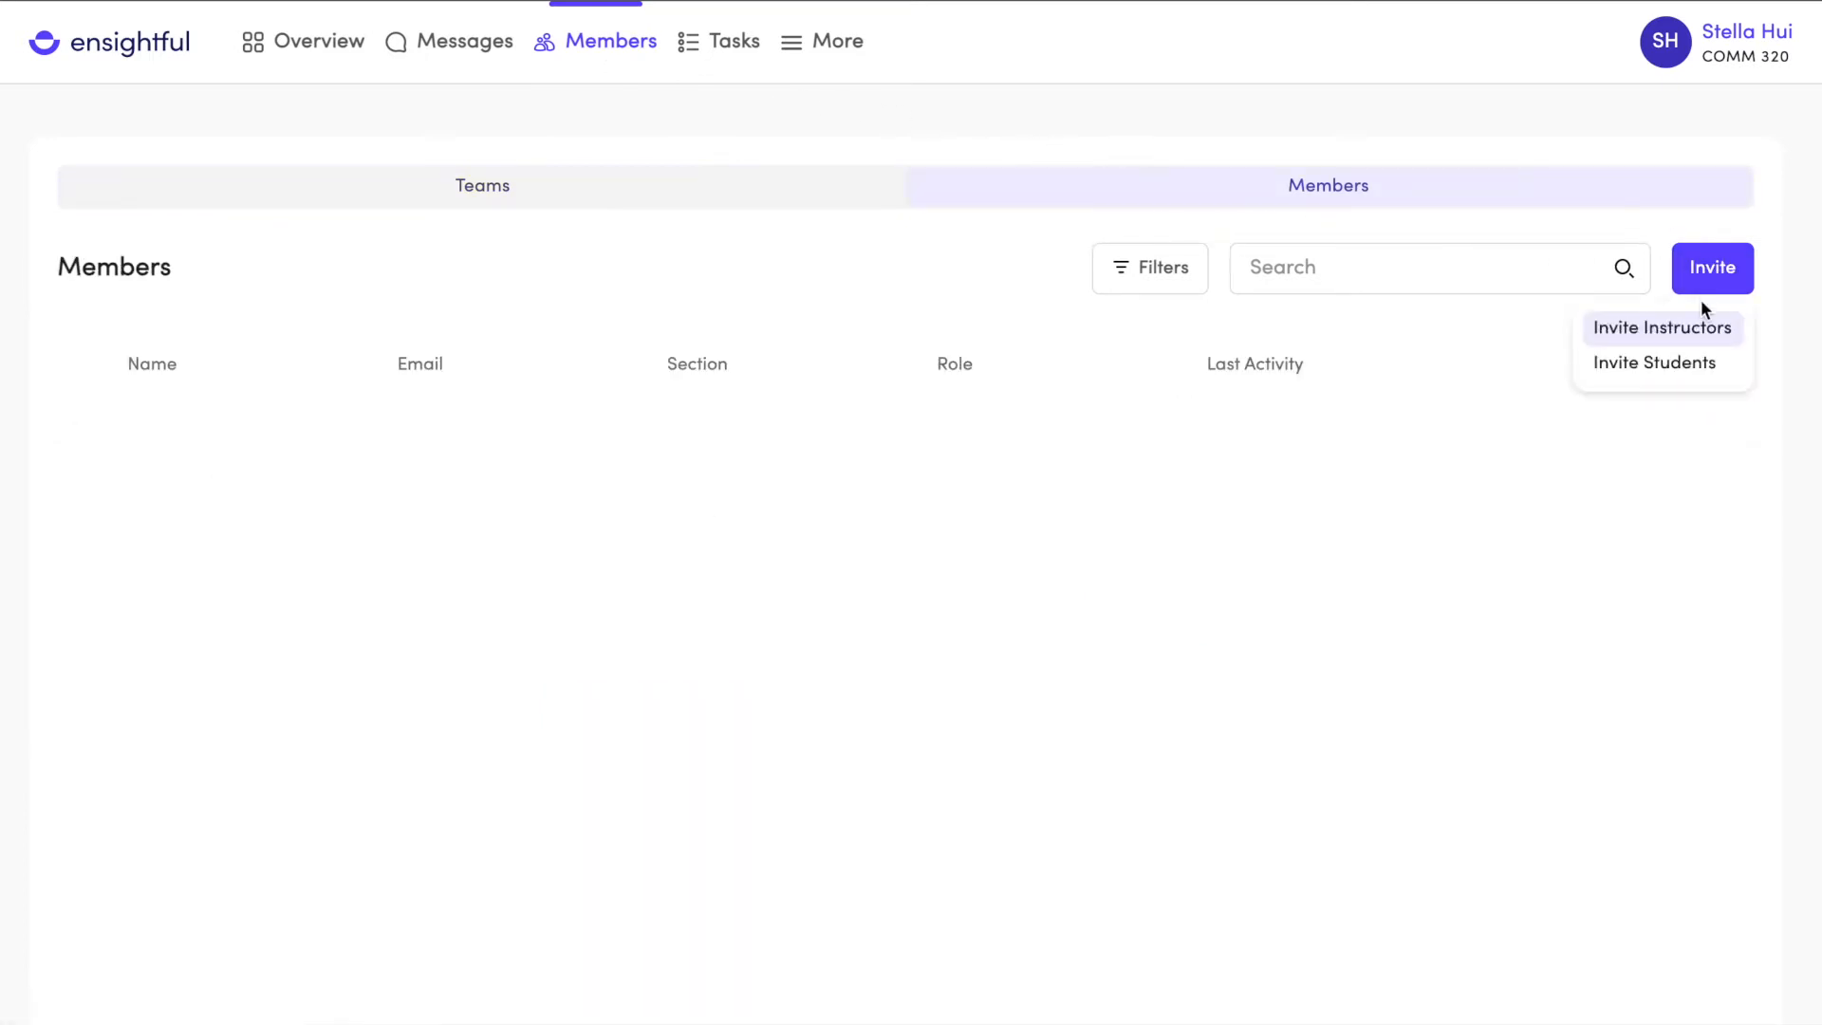
left_click(1704, 328)
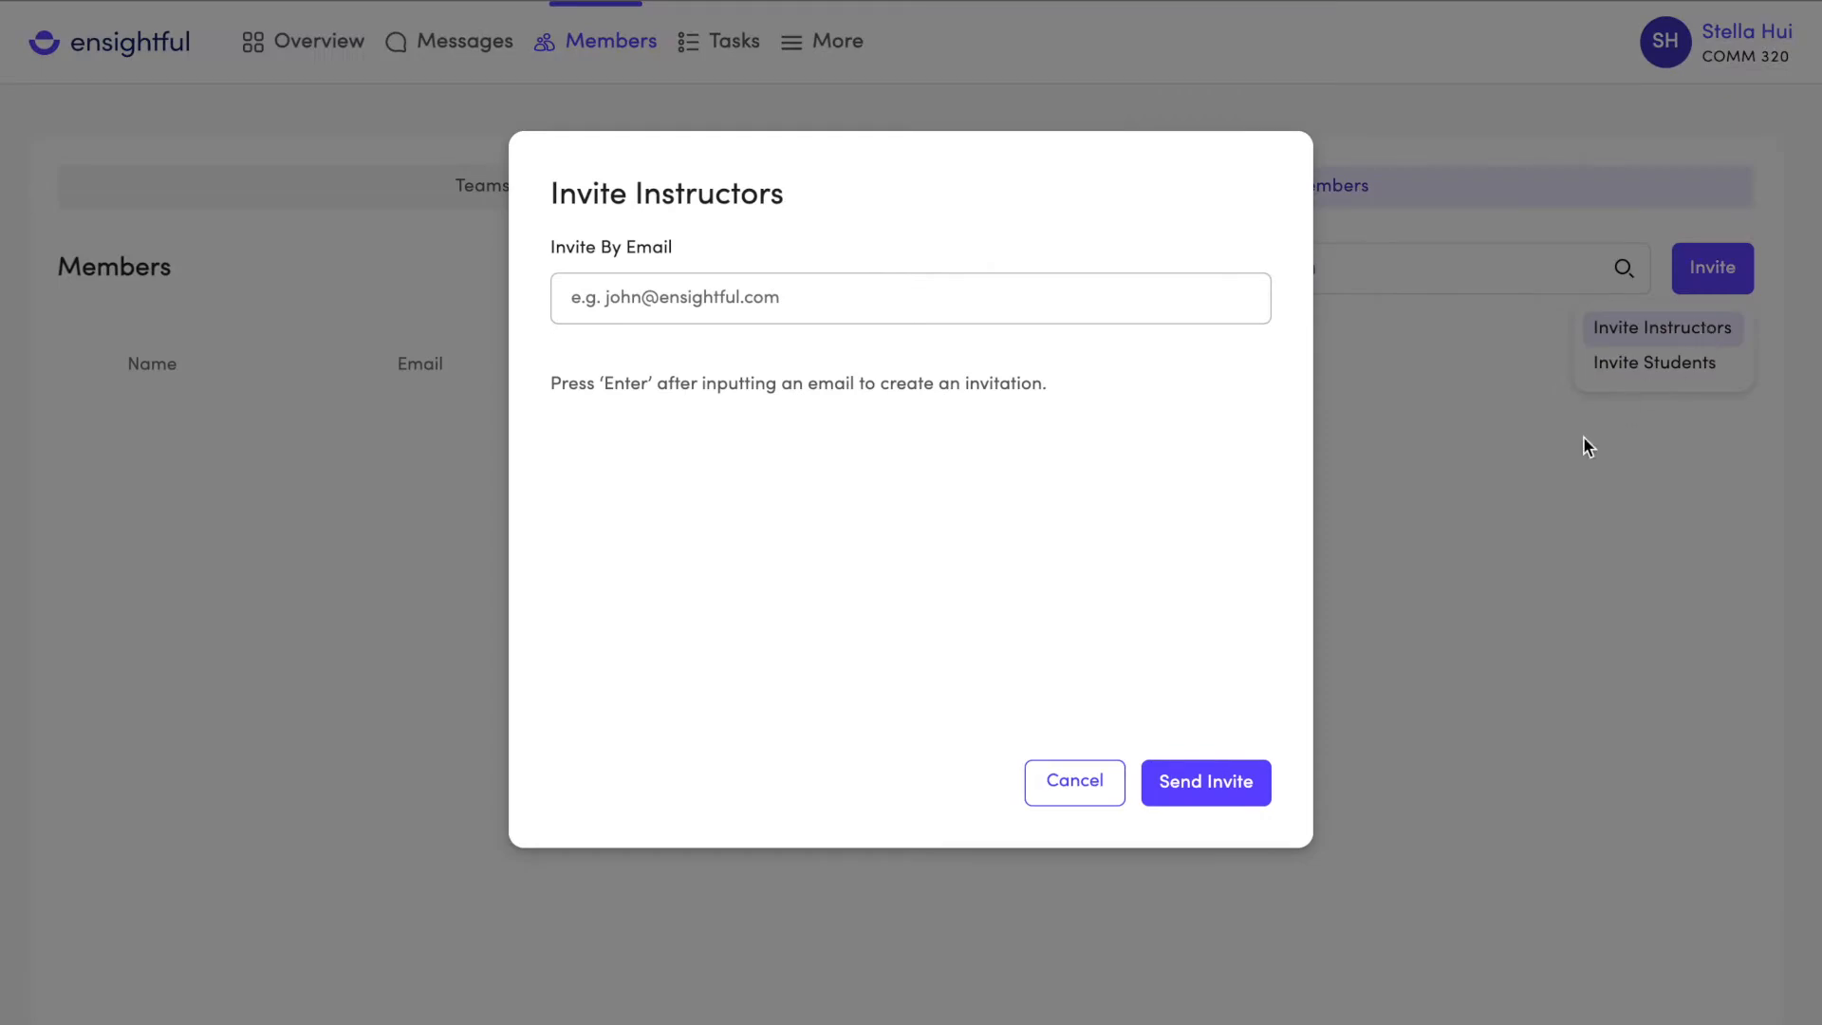
left_click(1102, 785)
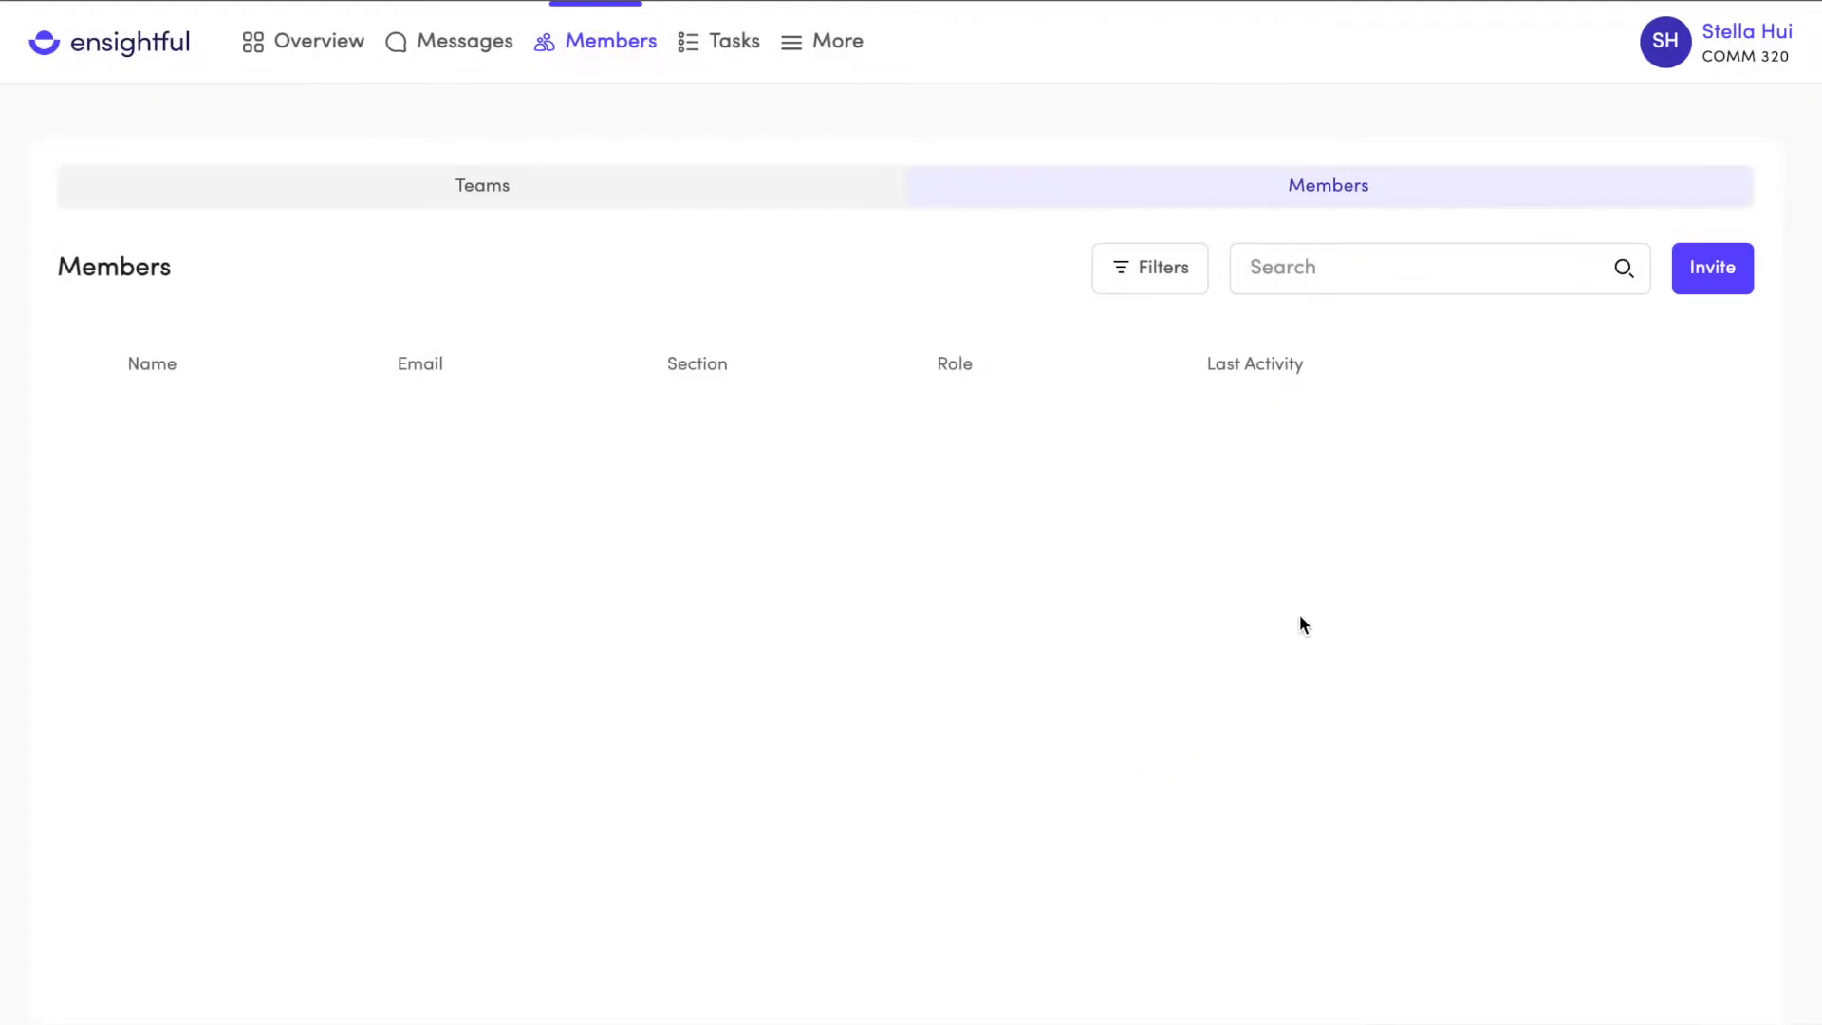
- View the form for inviting students by CSV or email, and close it without sending an invitation
left_click(1708, 288)
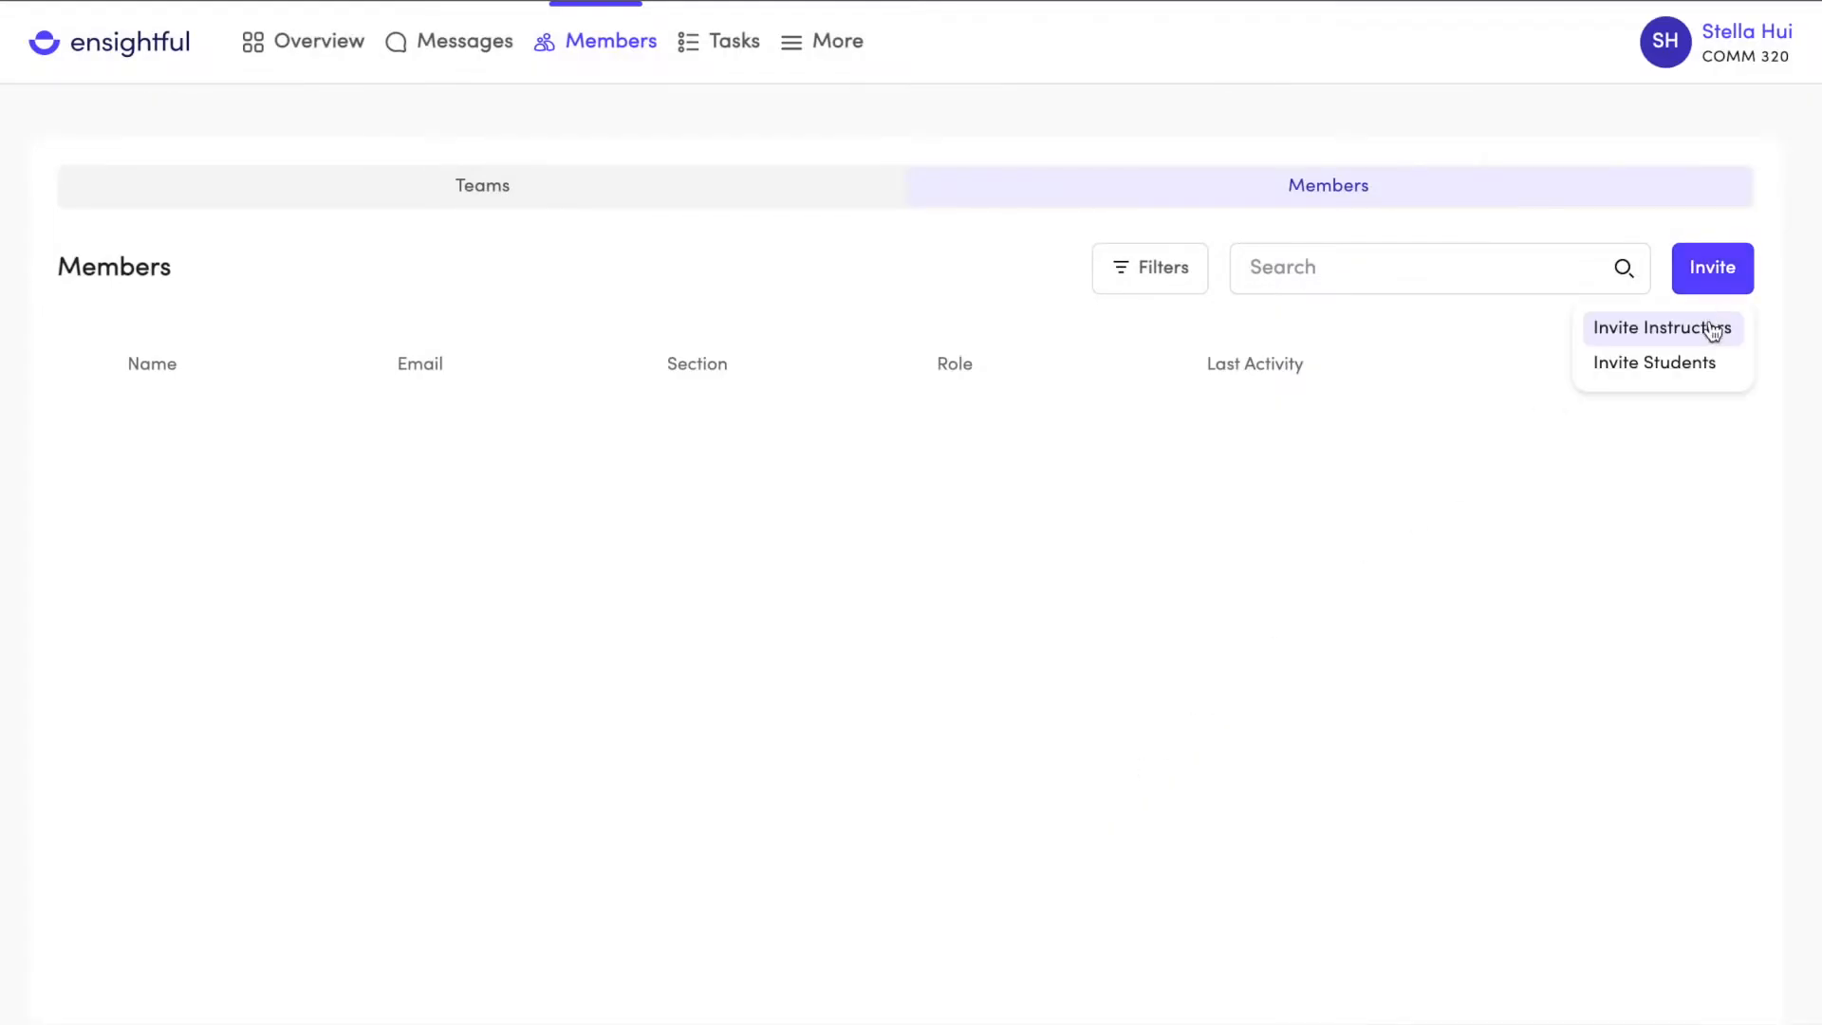
left_click(1707, 368)
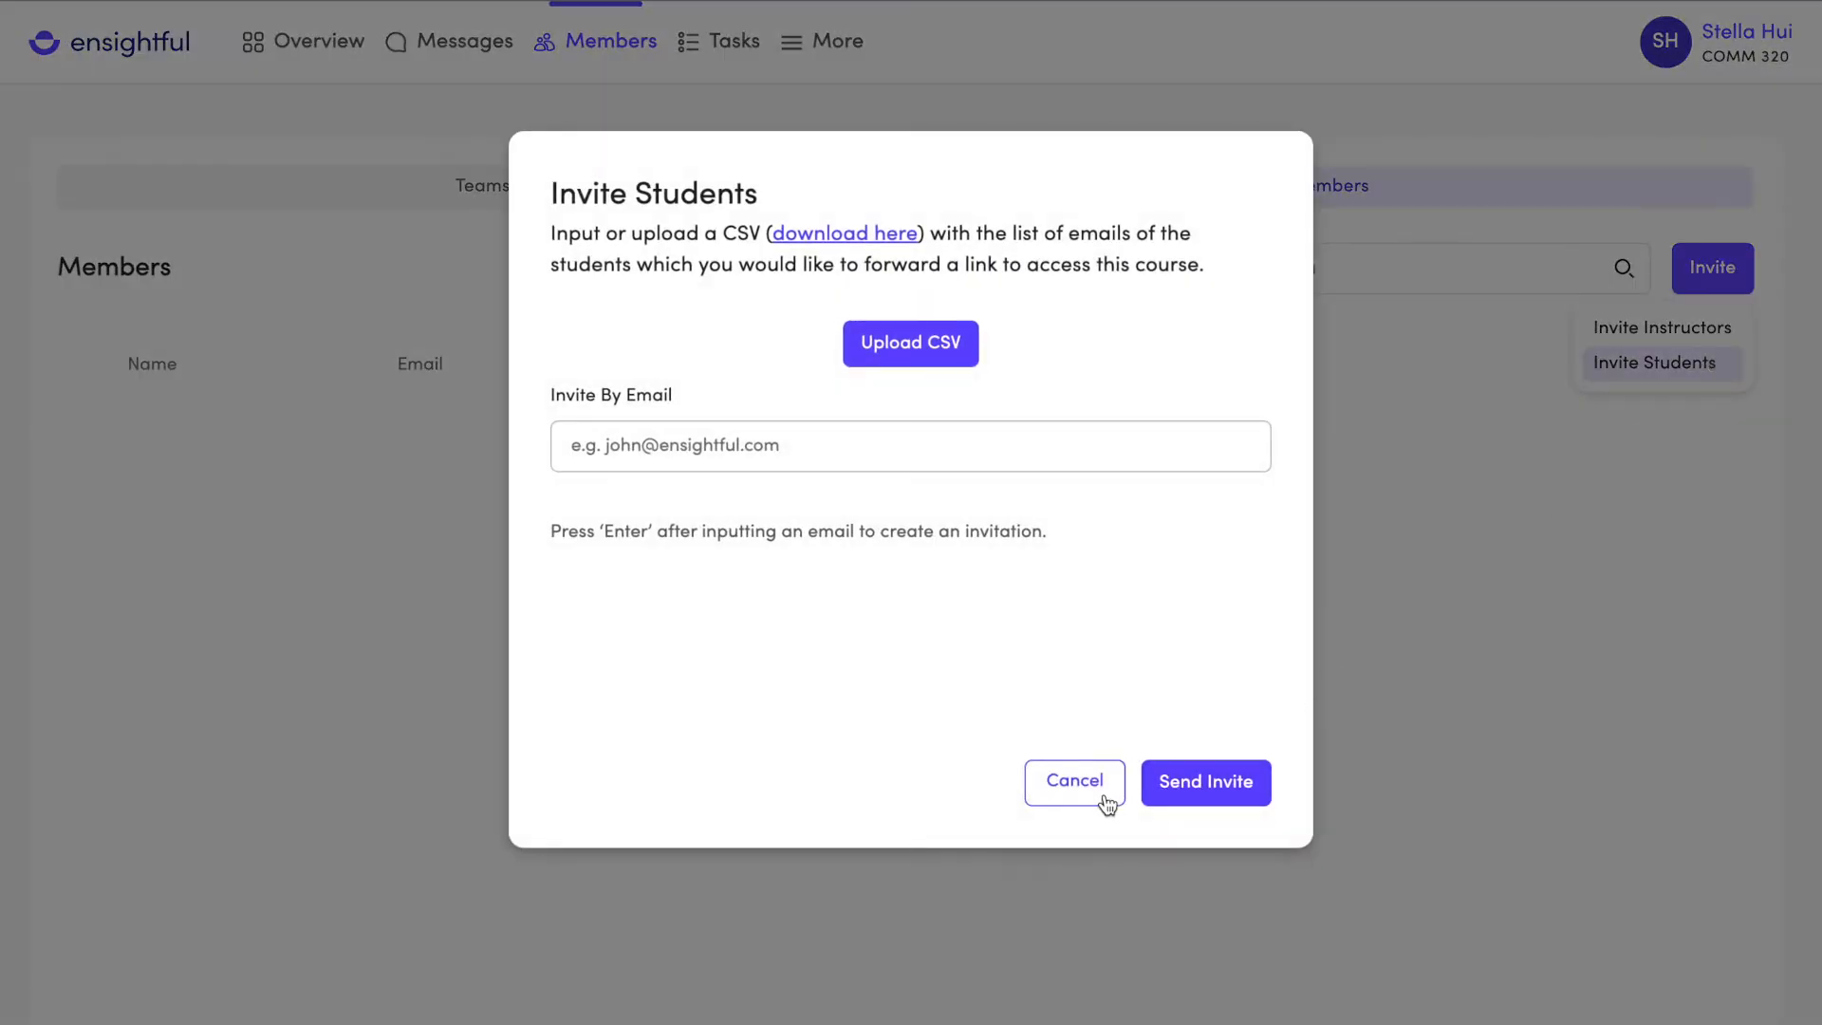
left_click(1075, 788)
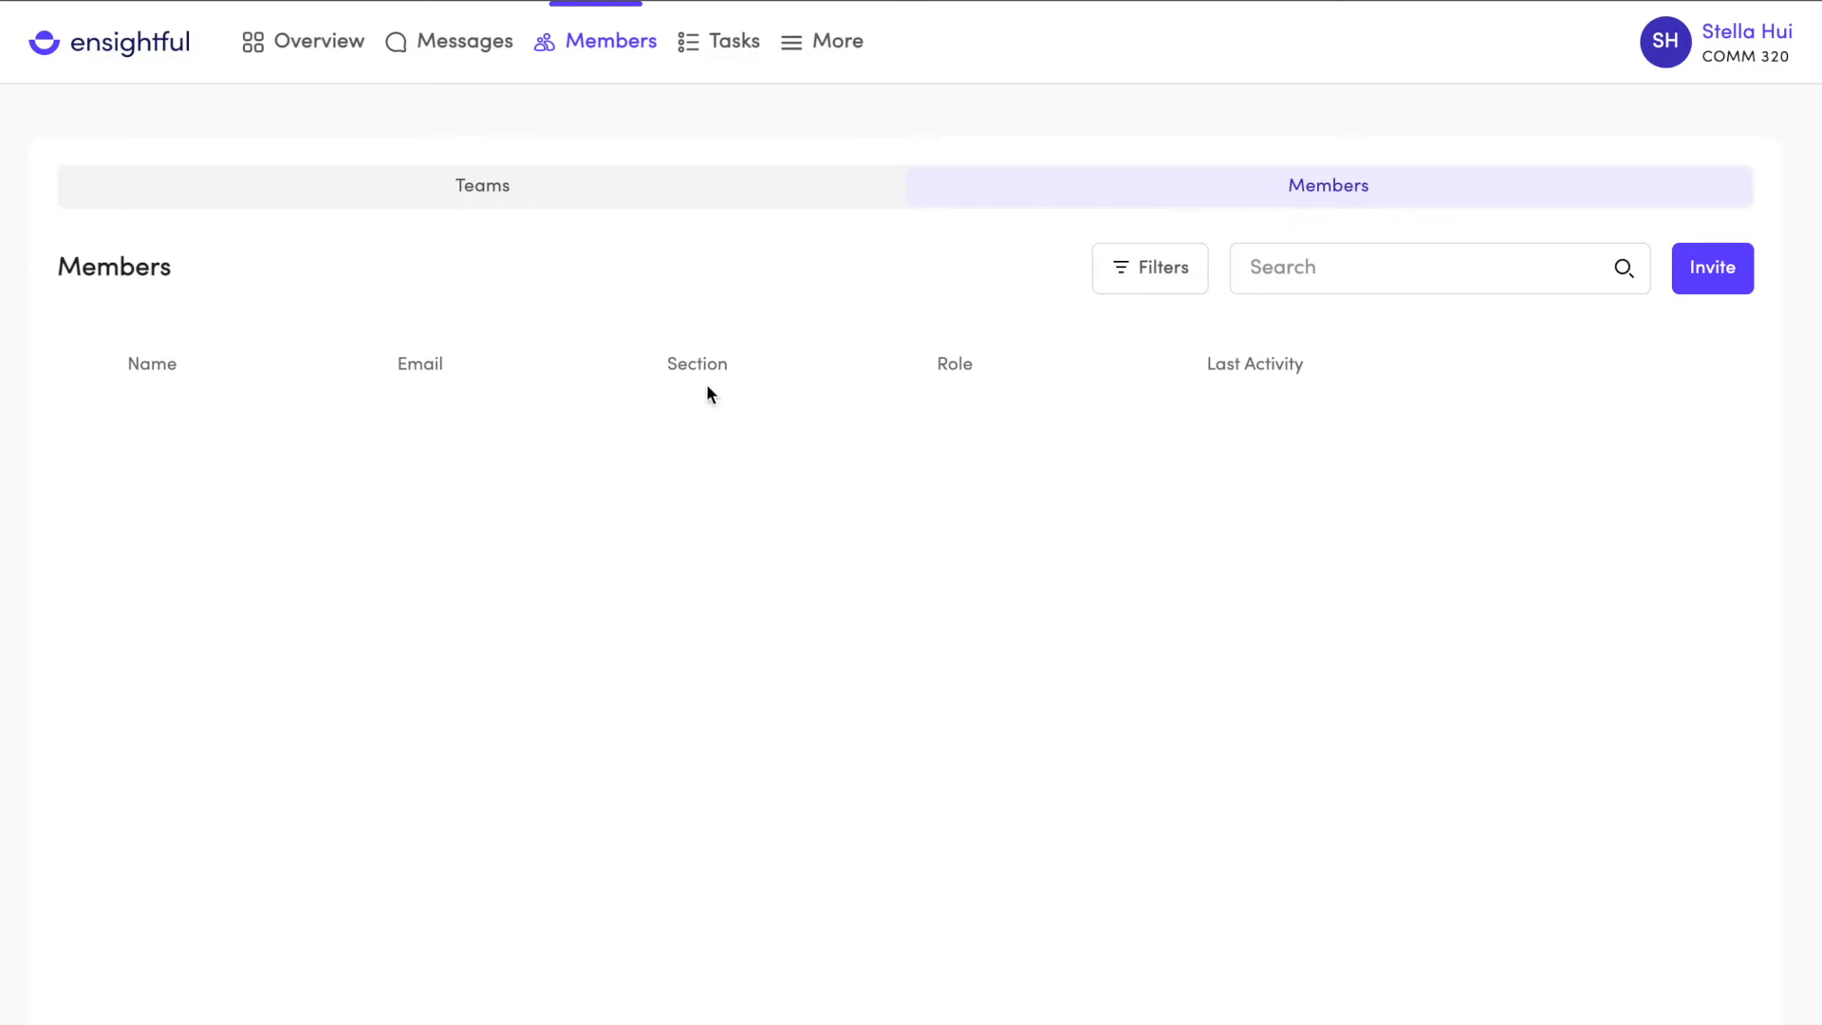
- Start creating teams from scratch based on a specific set of criteria, dividing the students into 11 teams
left_click(624, 207)
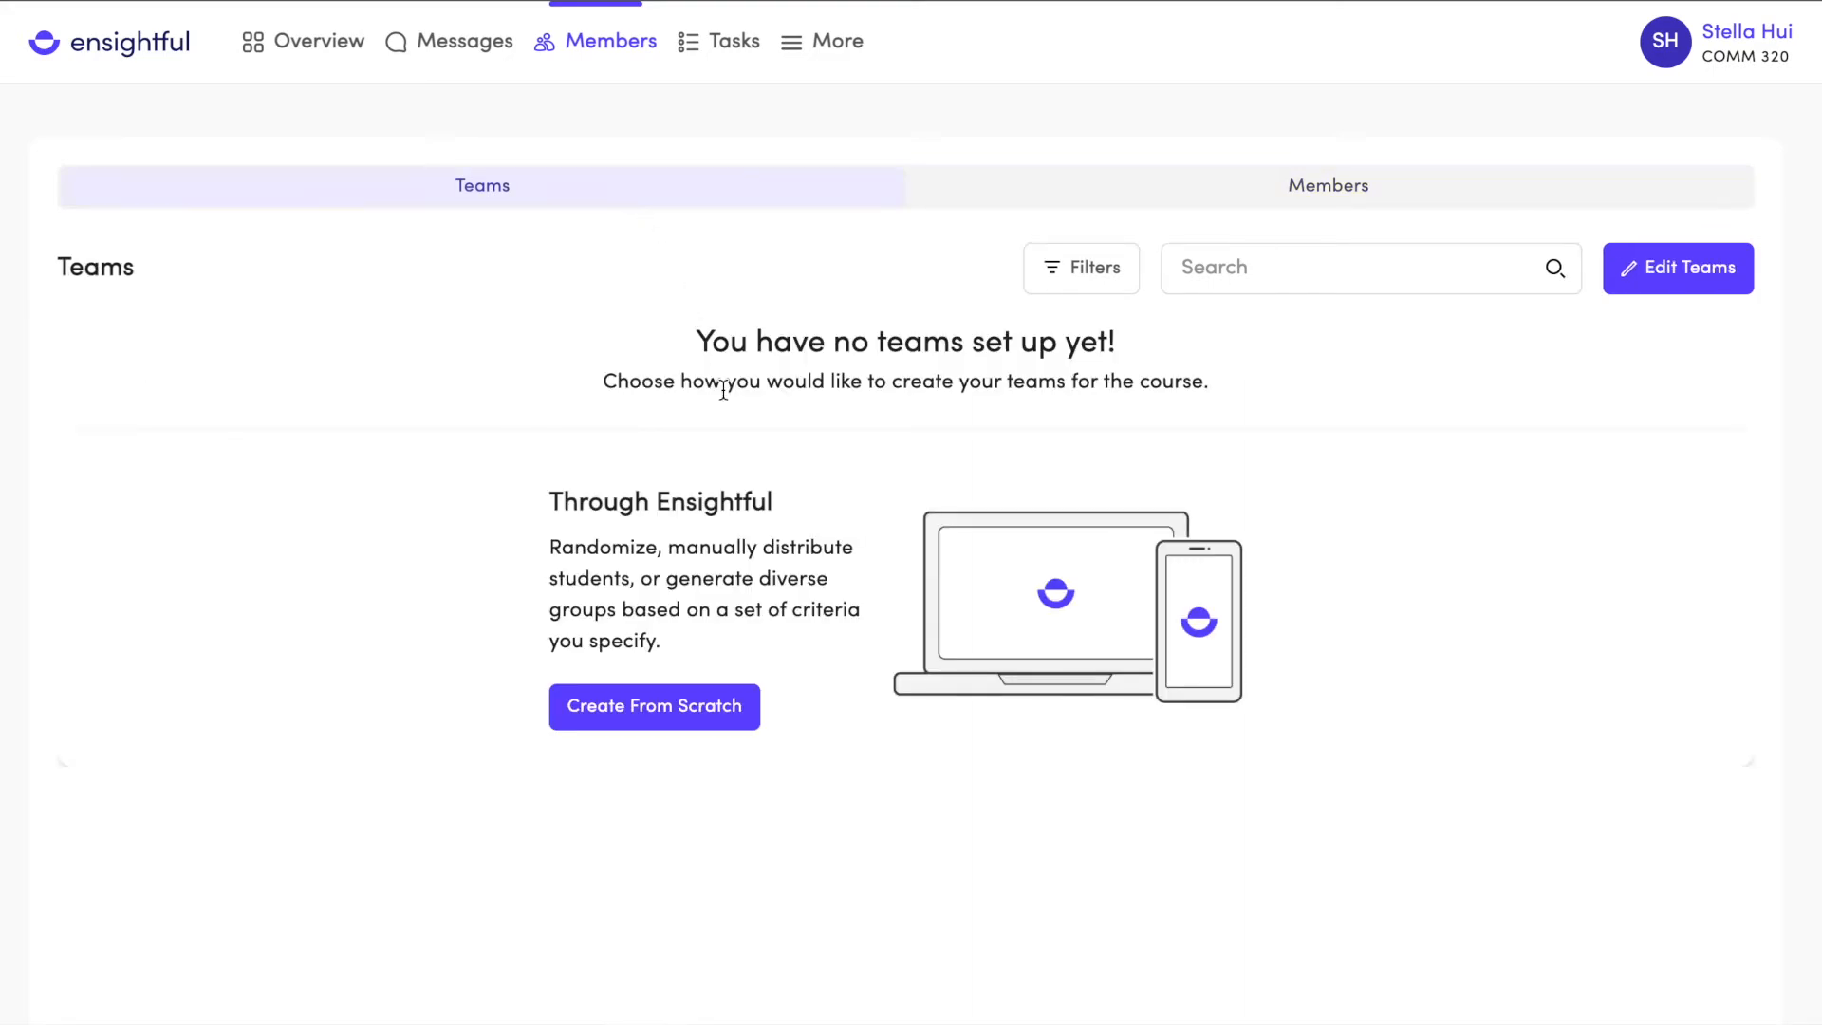
left_click(655, 706)
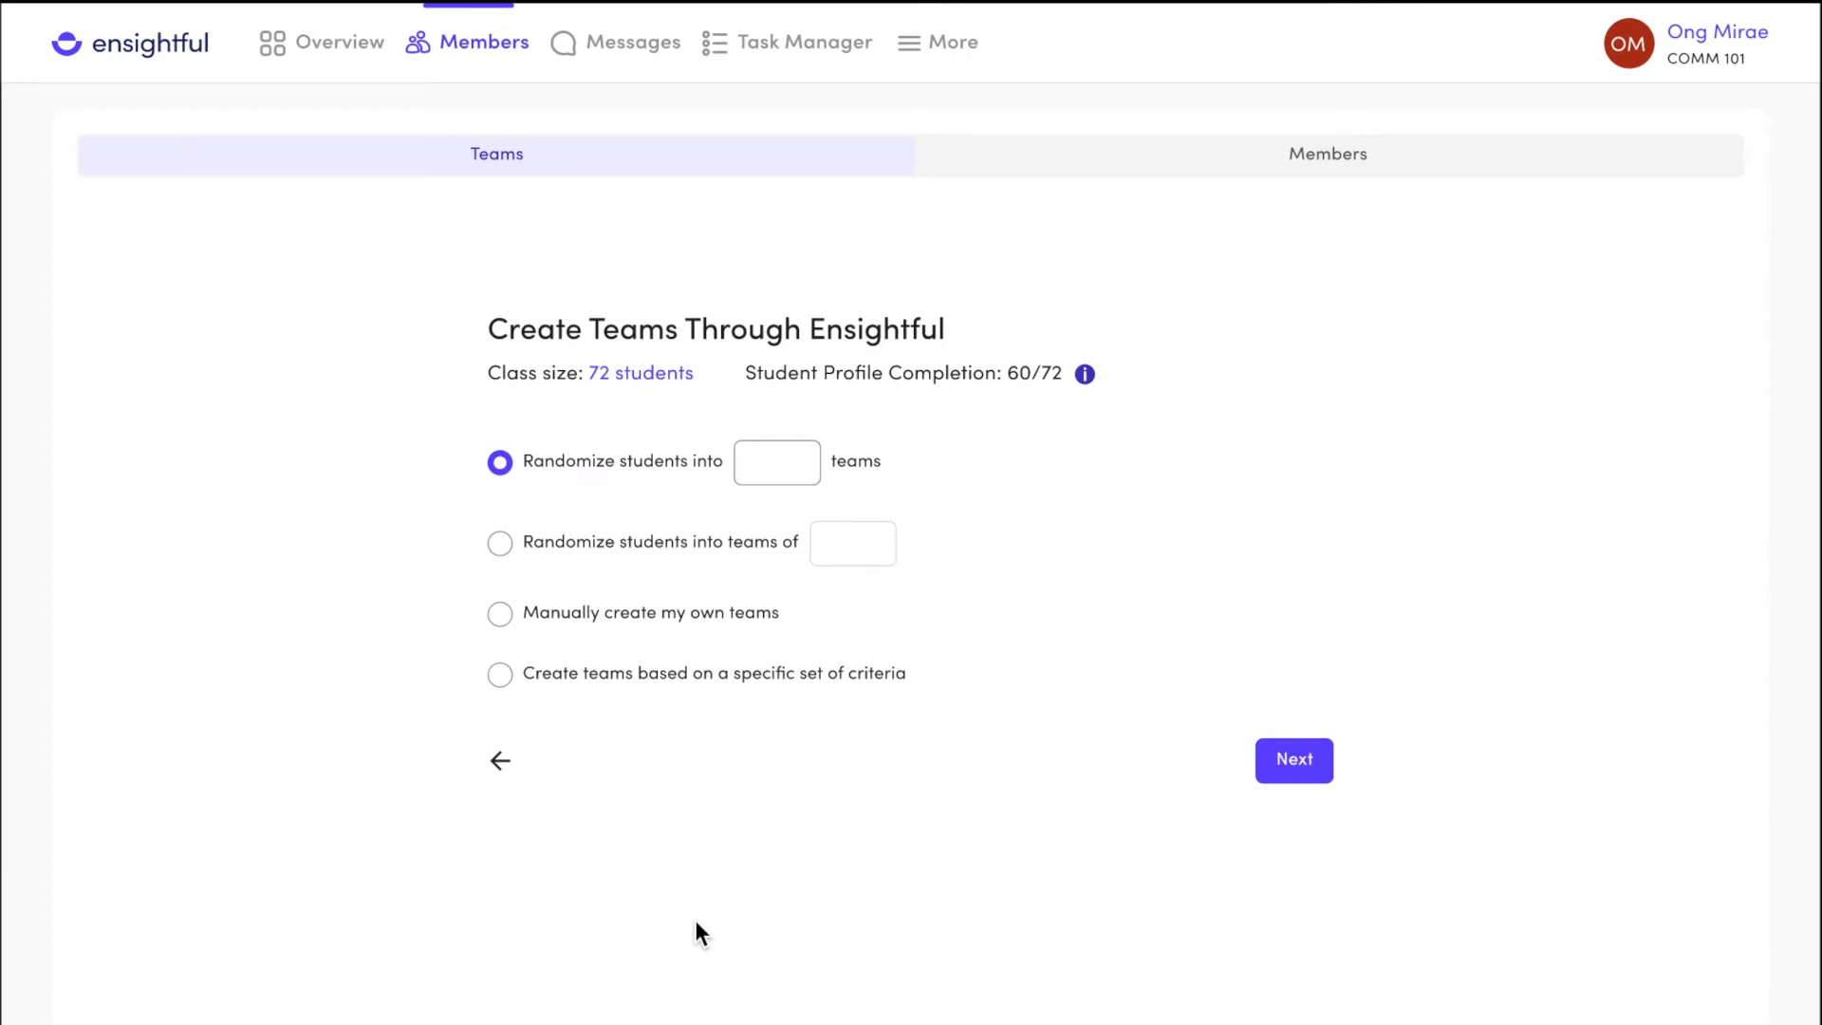
left_click(492, 676)
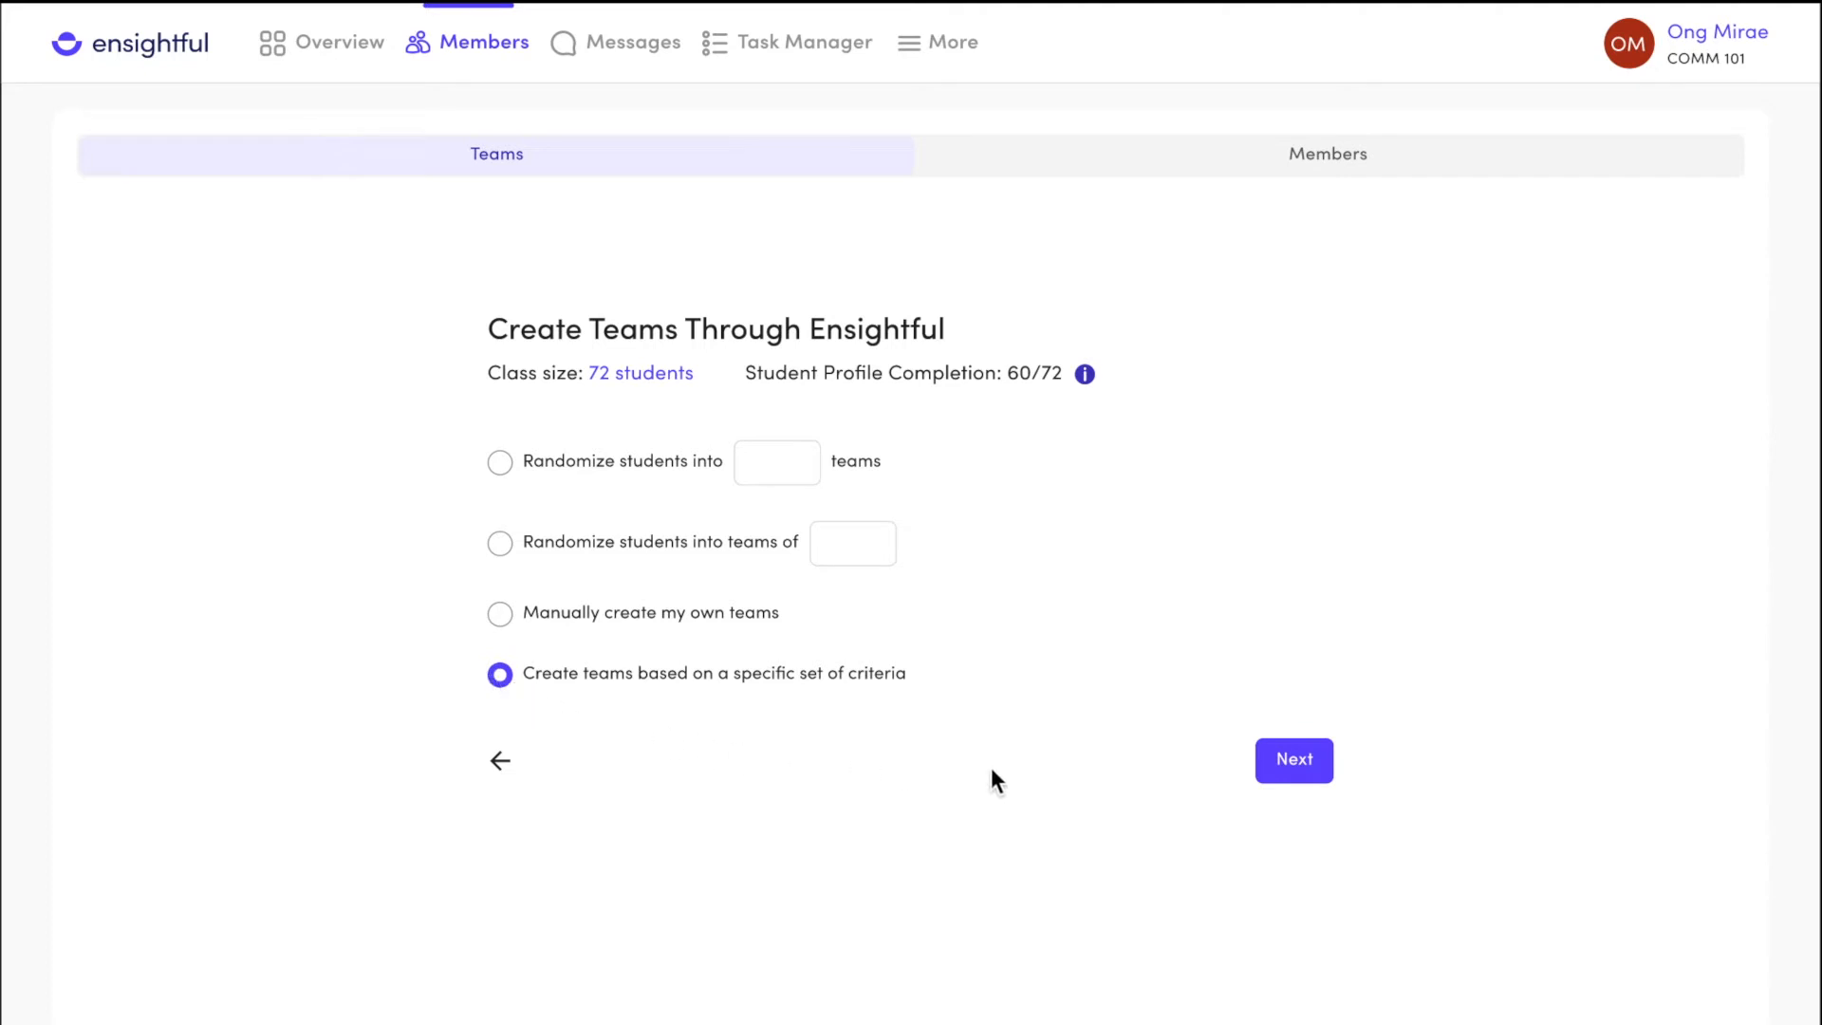
left_click(1299, 781)
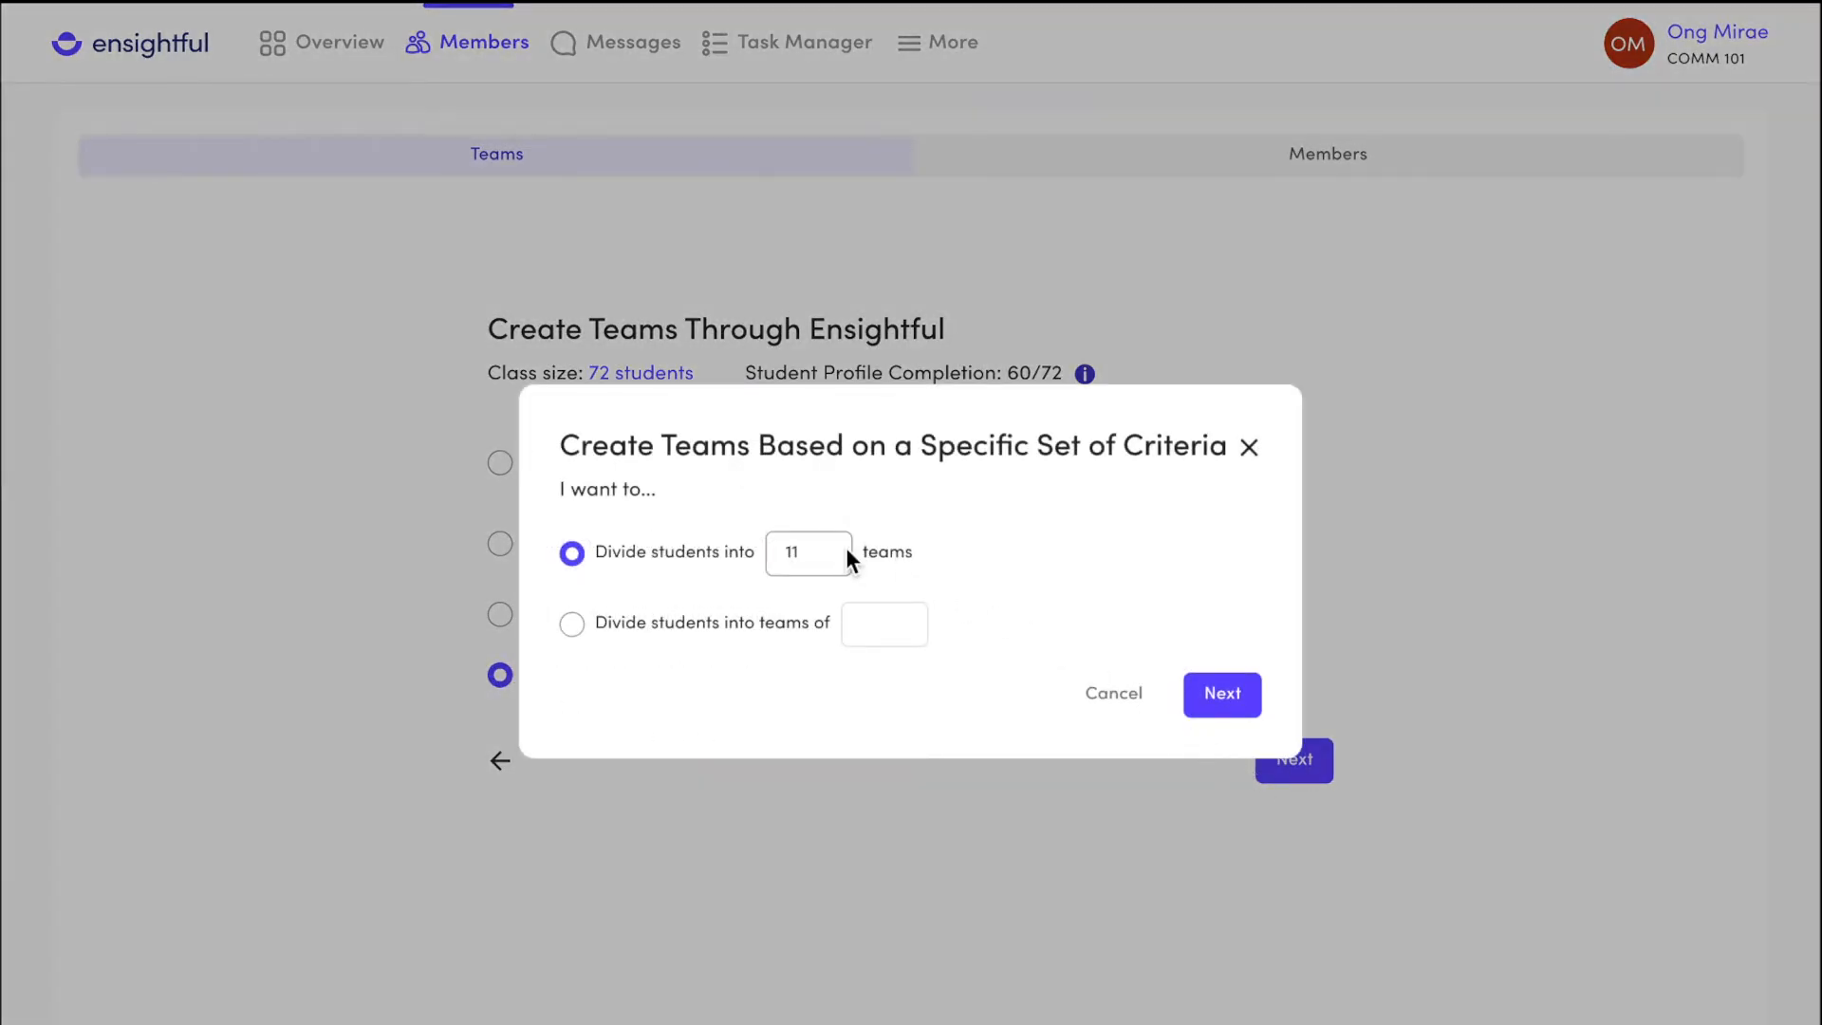
left_click(1237, 702)
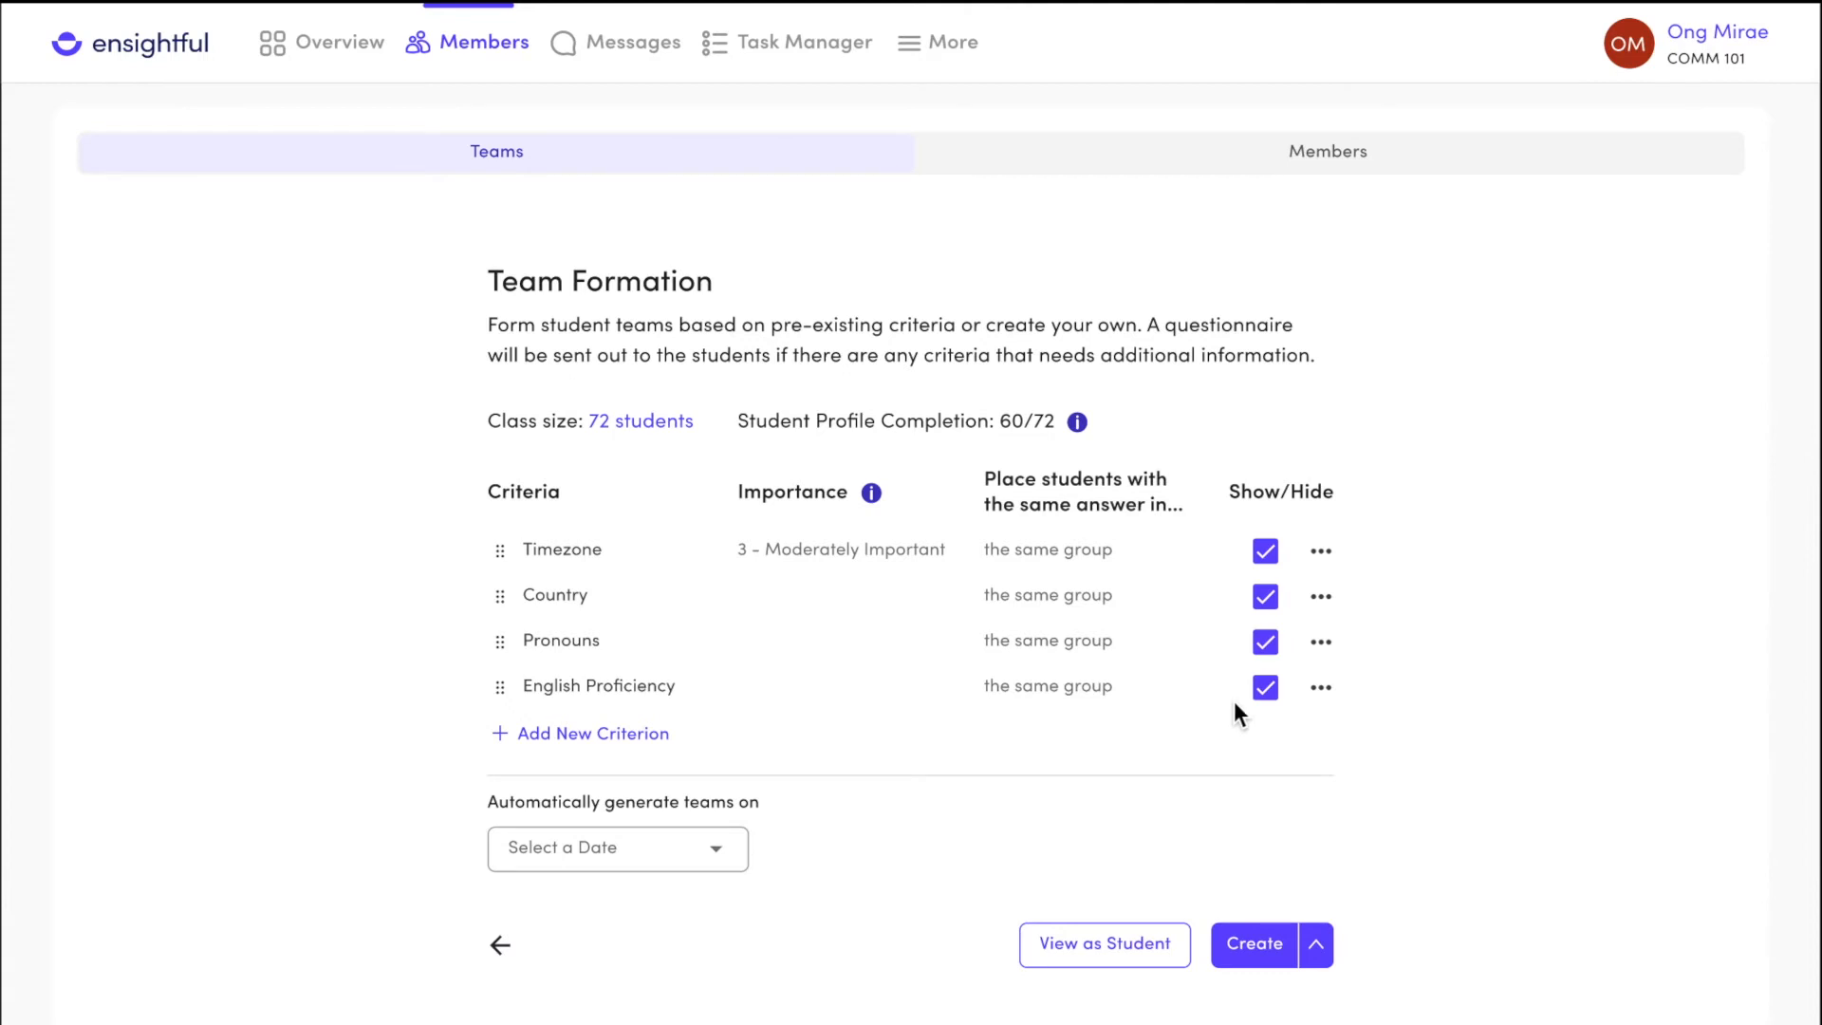
- Add a slightly important single-select Grade criterion asking "What grade do you aim to achieve in this course?", placing matching answers in the same group
left_click(685, 738)
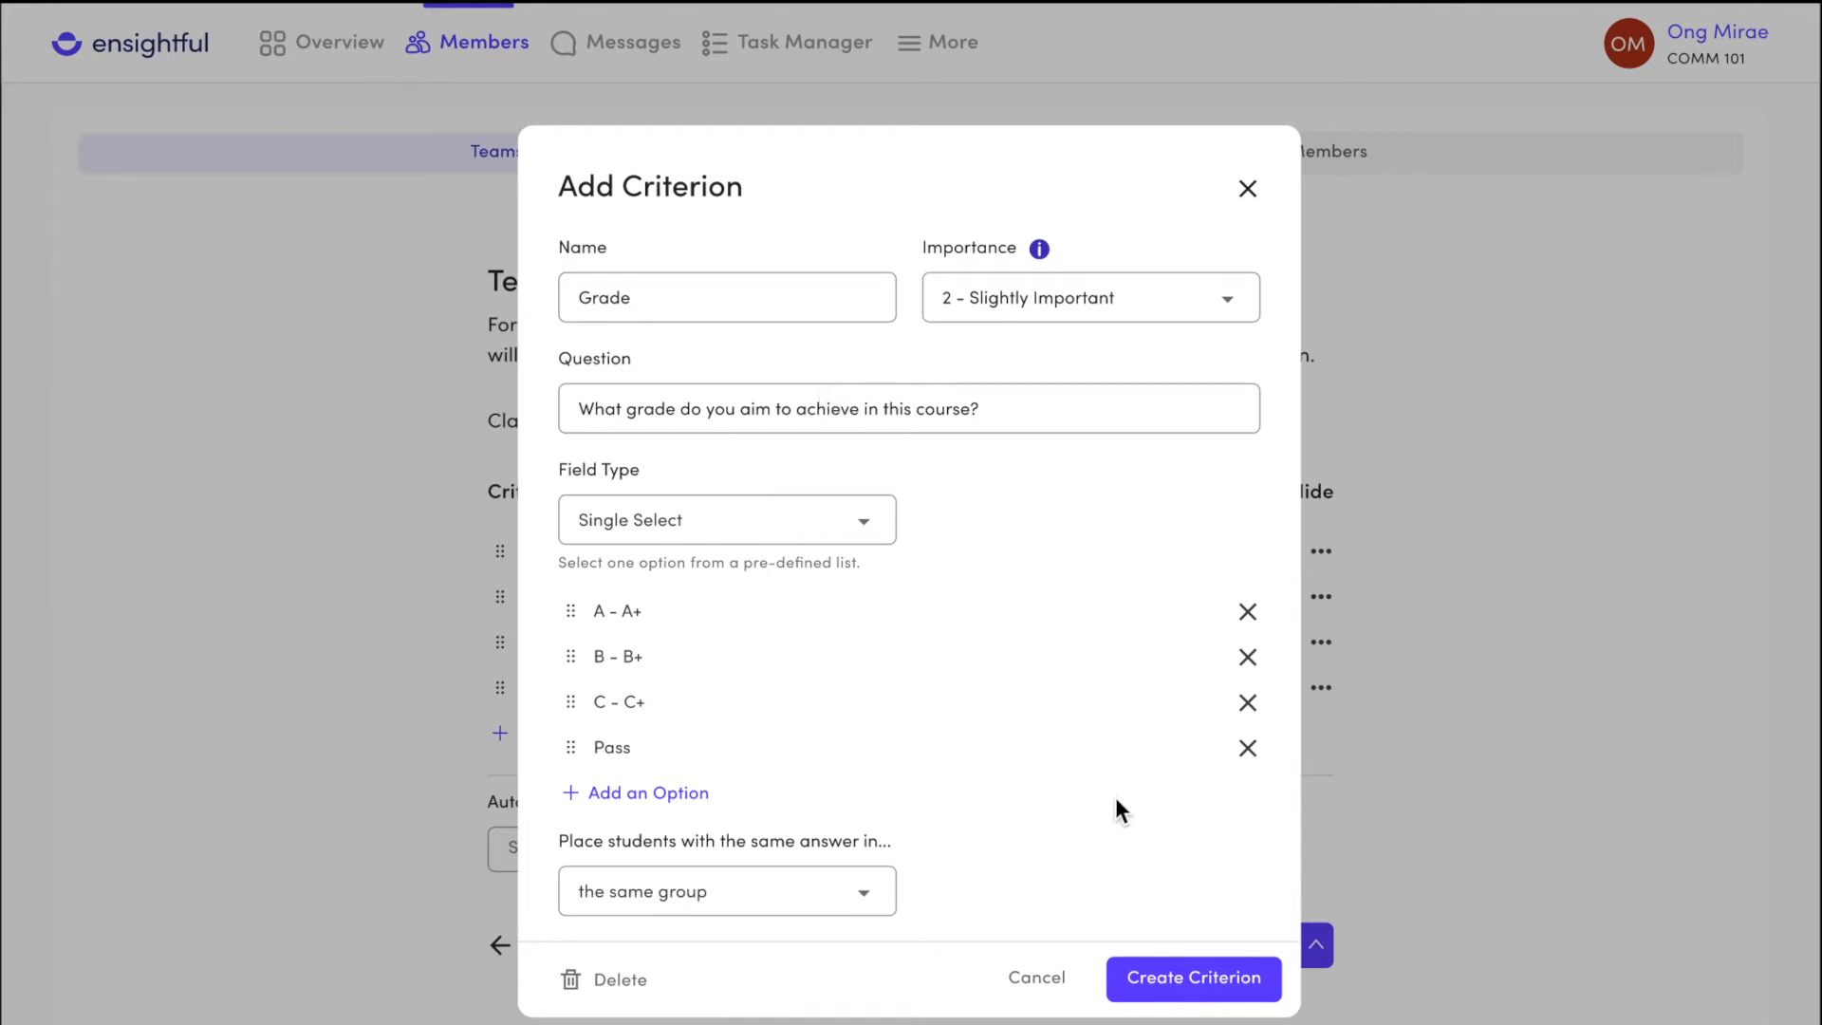
left_click(1174, 992)
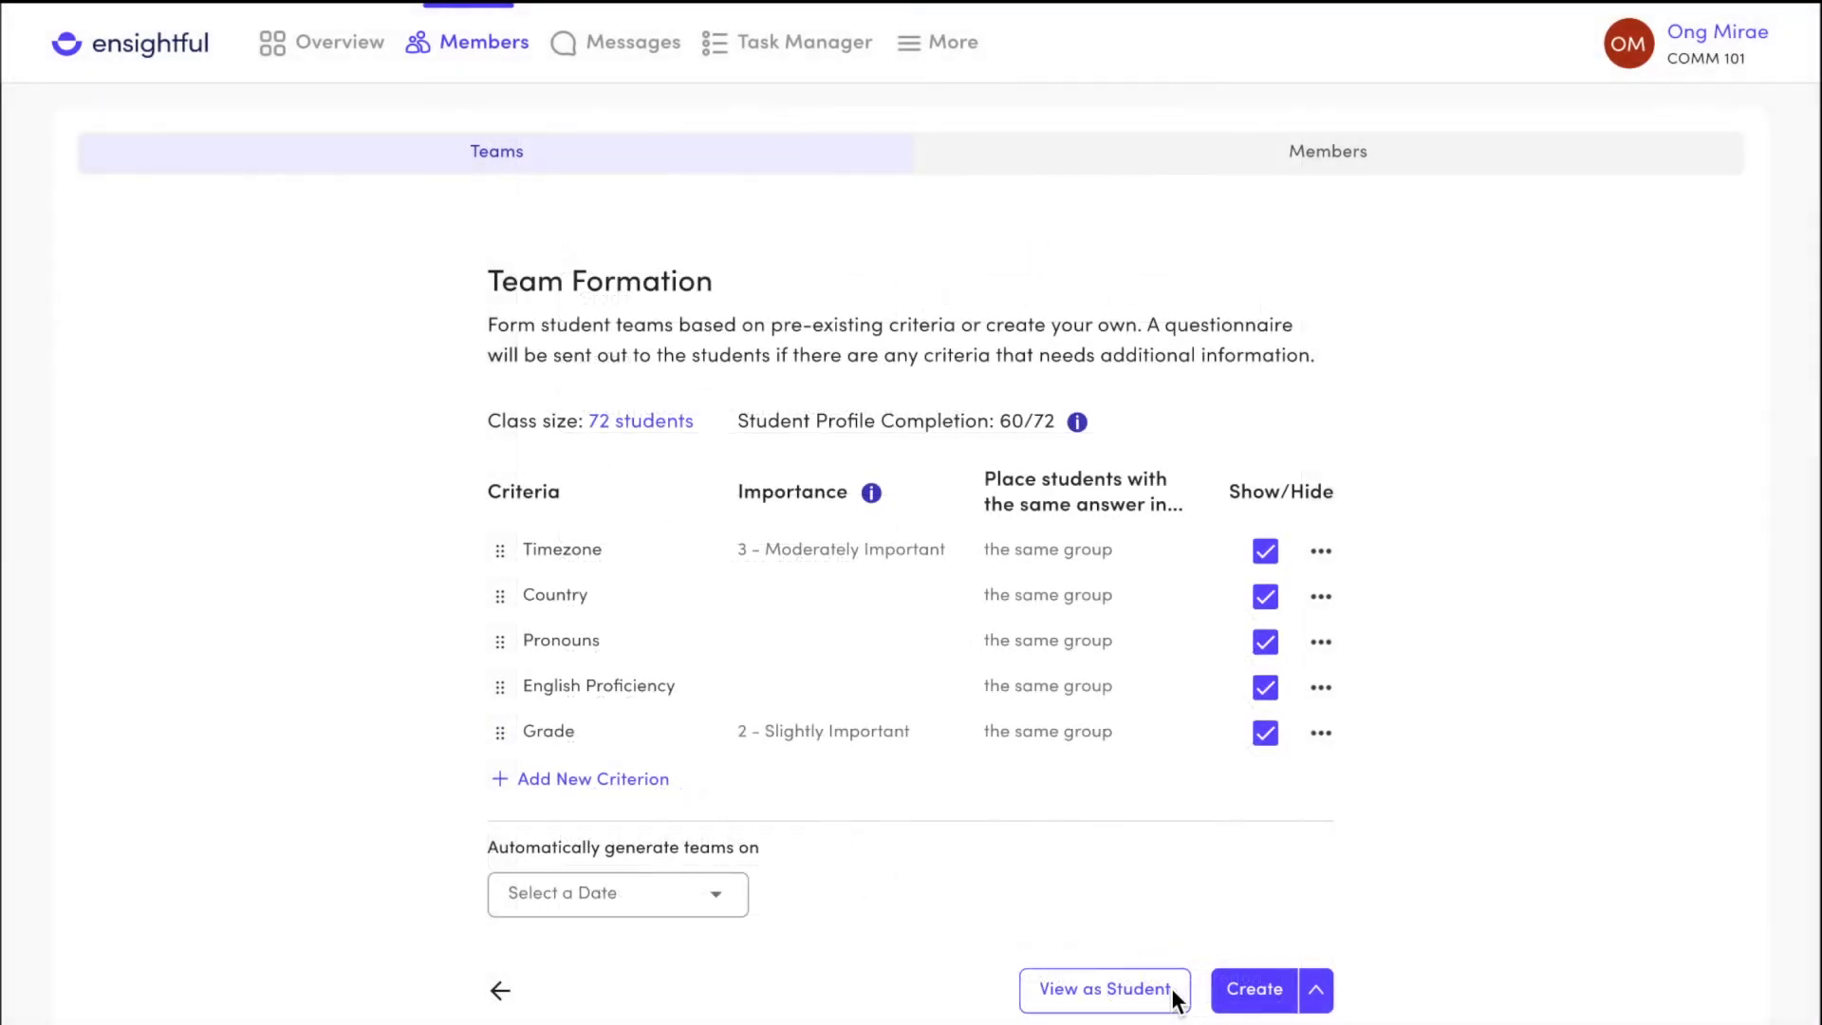
- Schedule automatic team generation for Apr 1 at 11:59 pm and create the student questionnaire
left_click(727, 892)
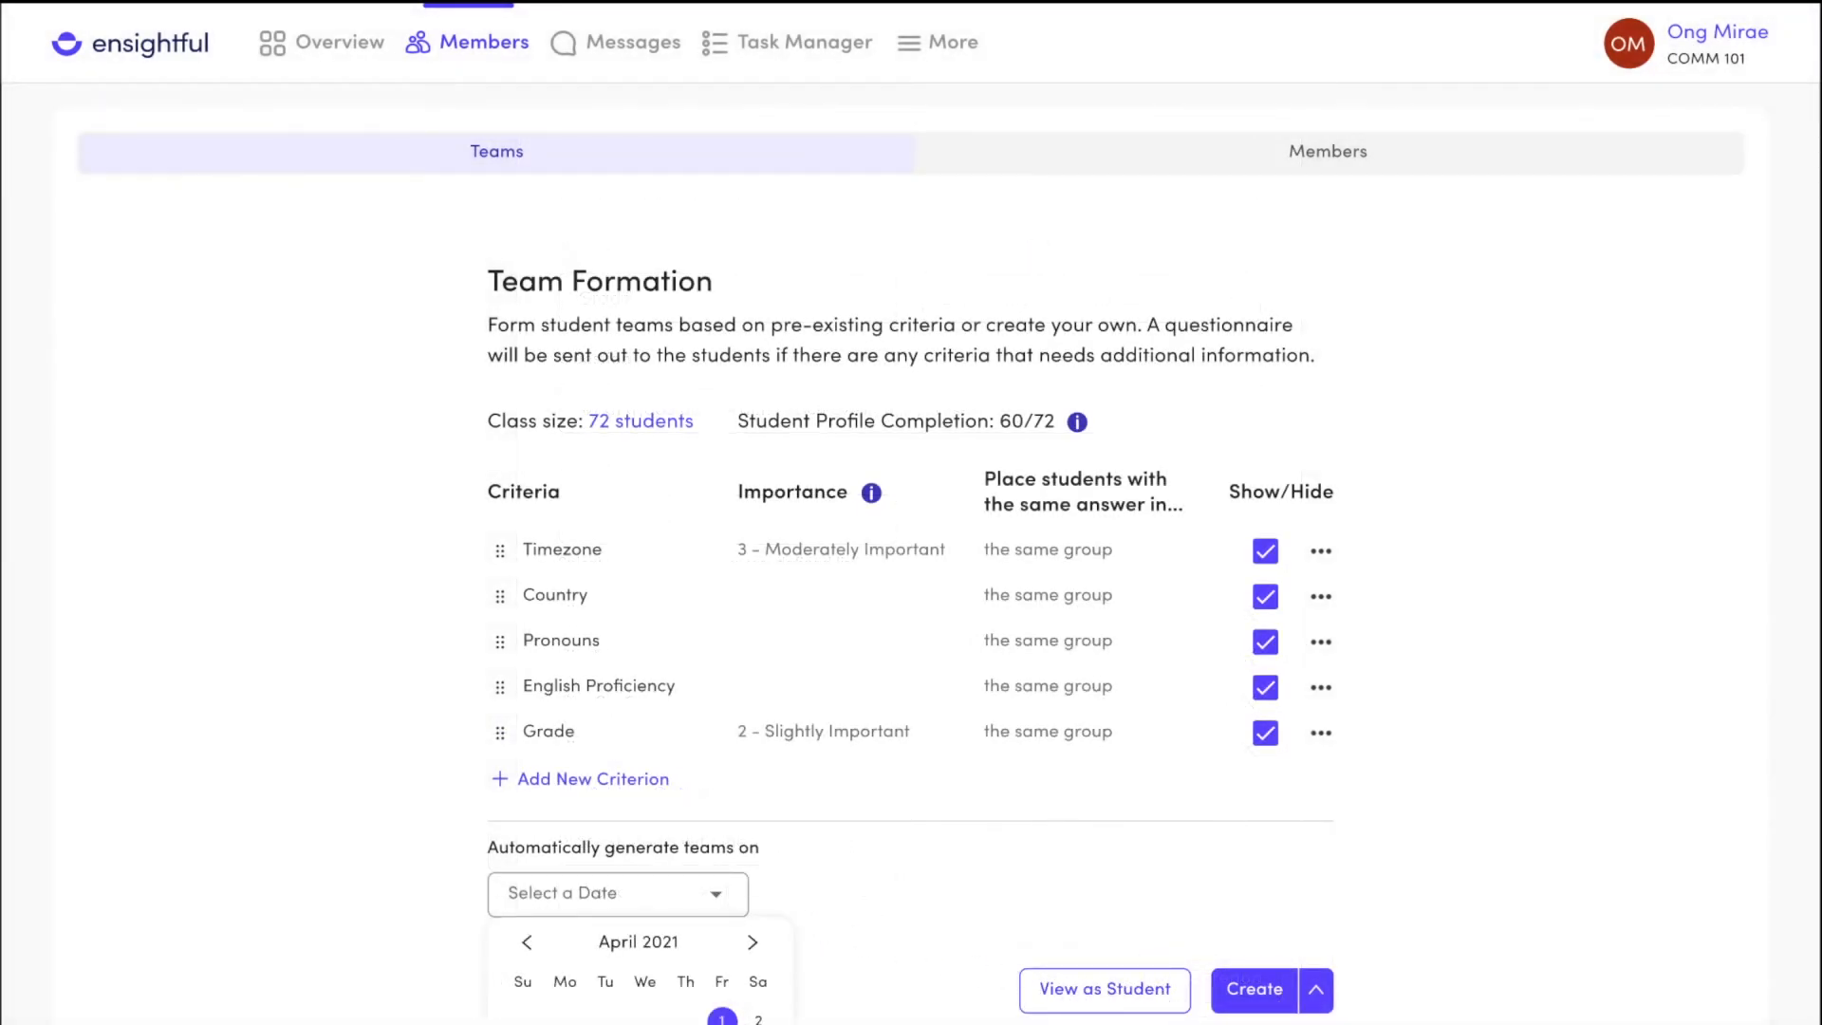
left_click(724, 1017)
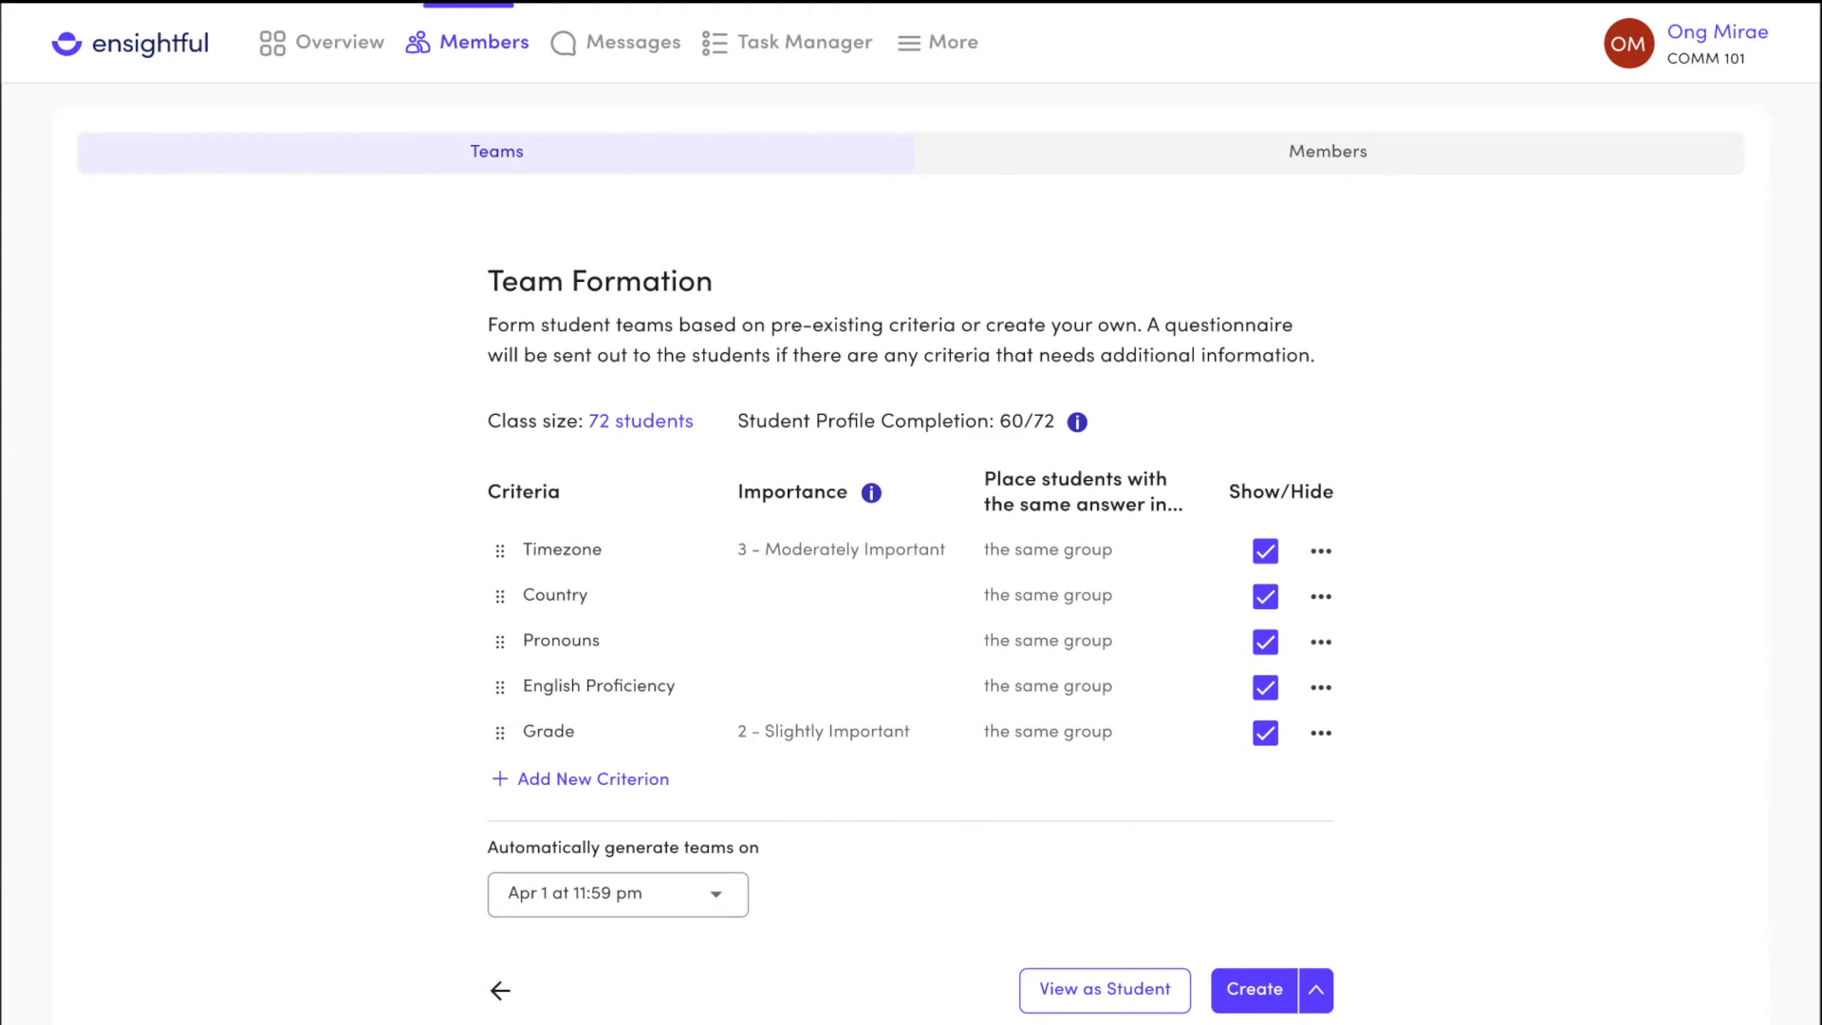
left_click(1258, 1002)
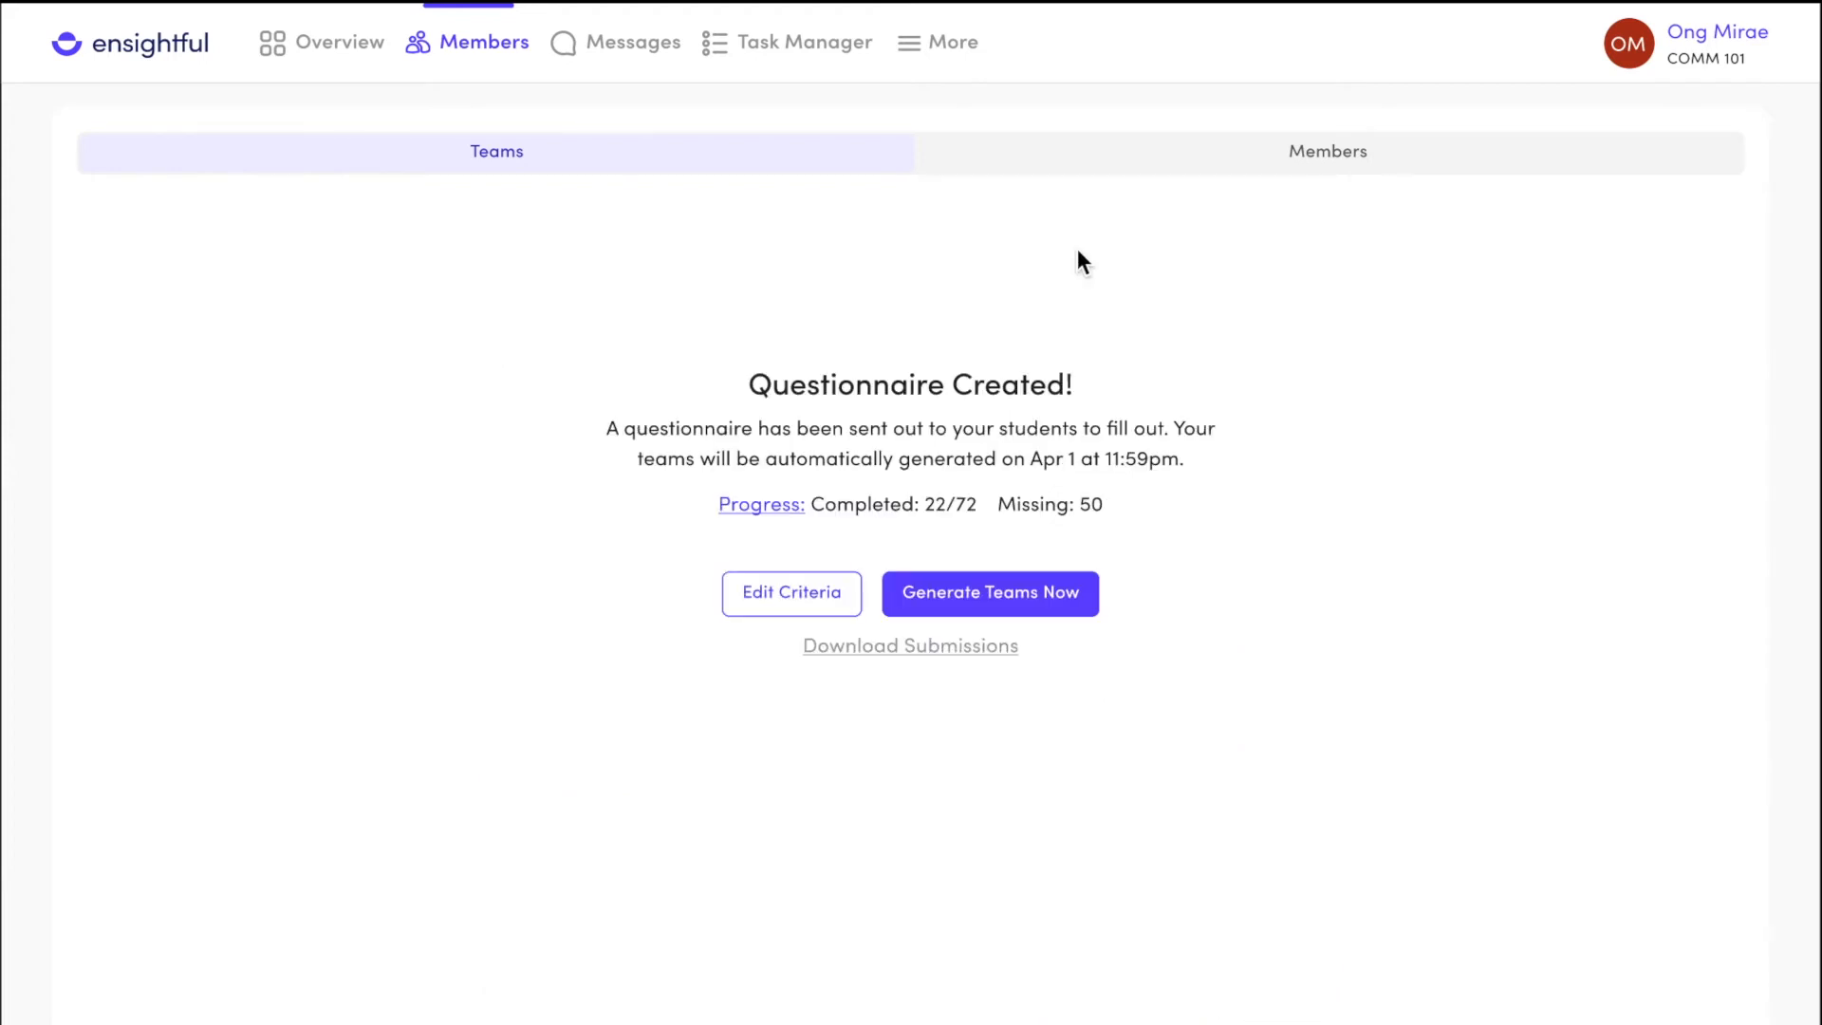
- Generate the teams immediately, despite the incomplete questionnaire submissions
left_click(1013, 592)
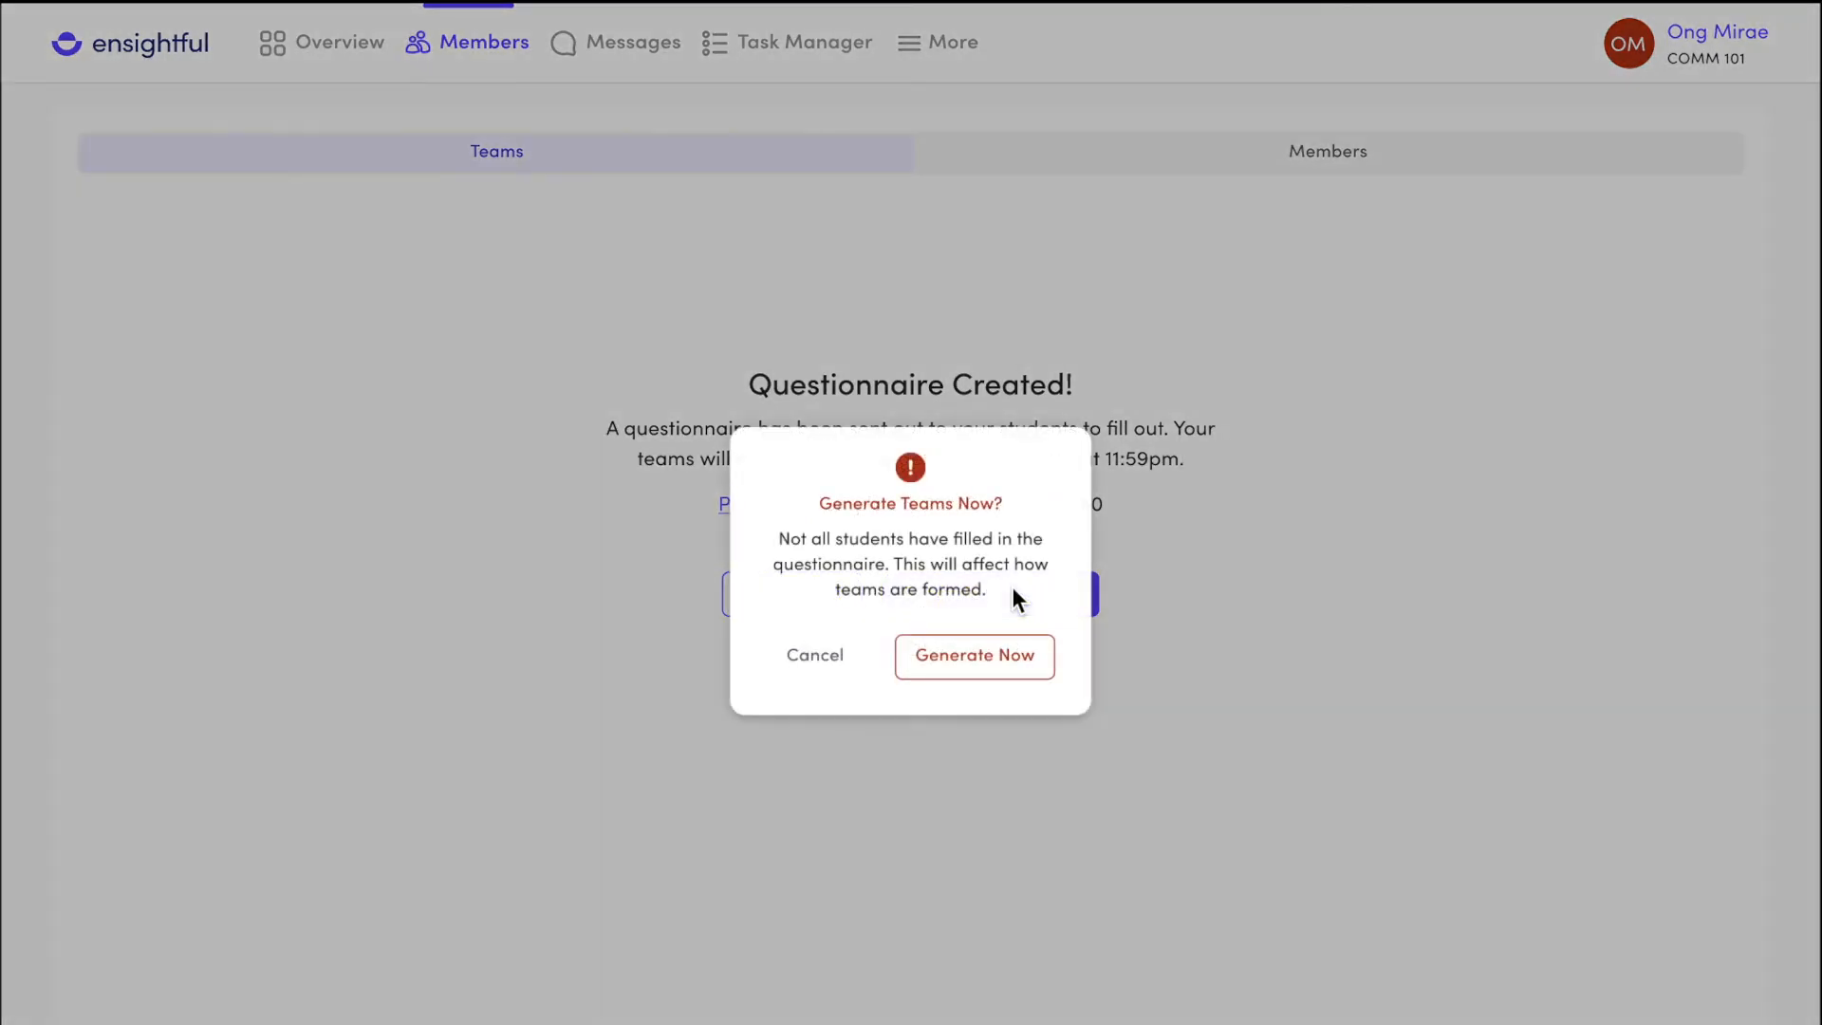
left_click(1005, 664)
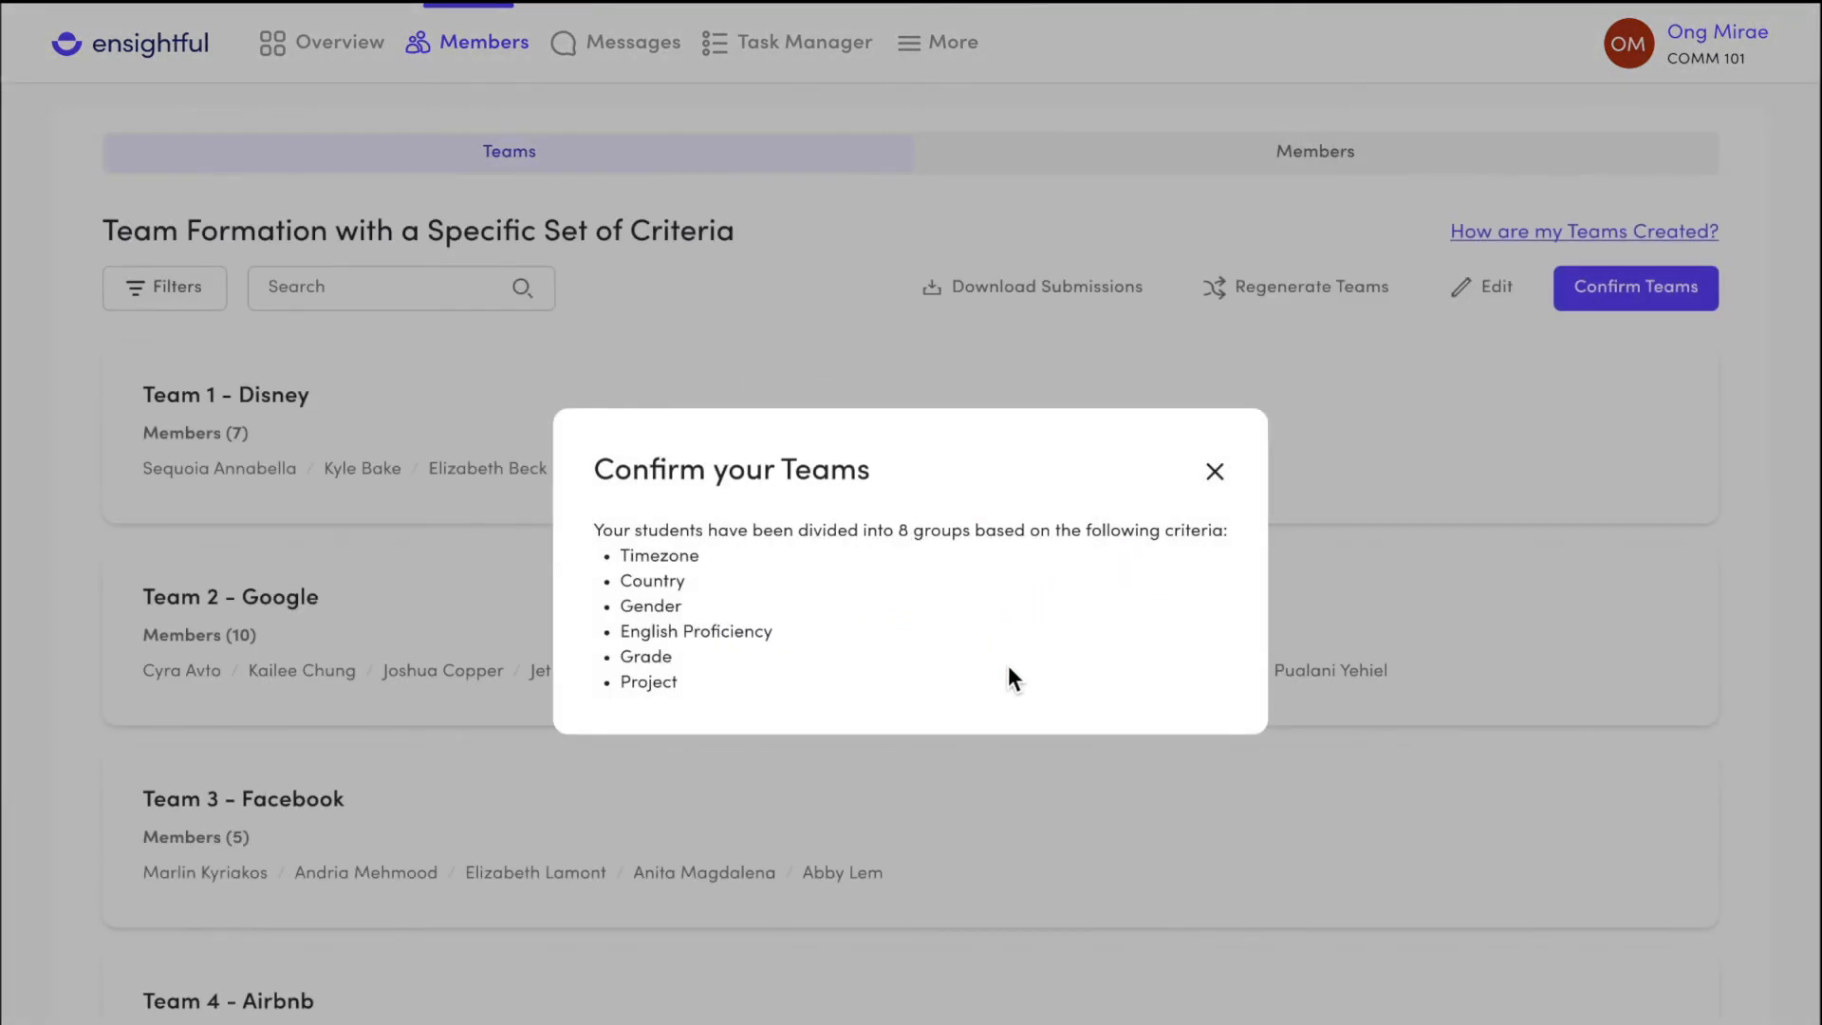
- Dismiss the summary of the team formation criteria and confirm the generated teams
left_click(1215, 471)
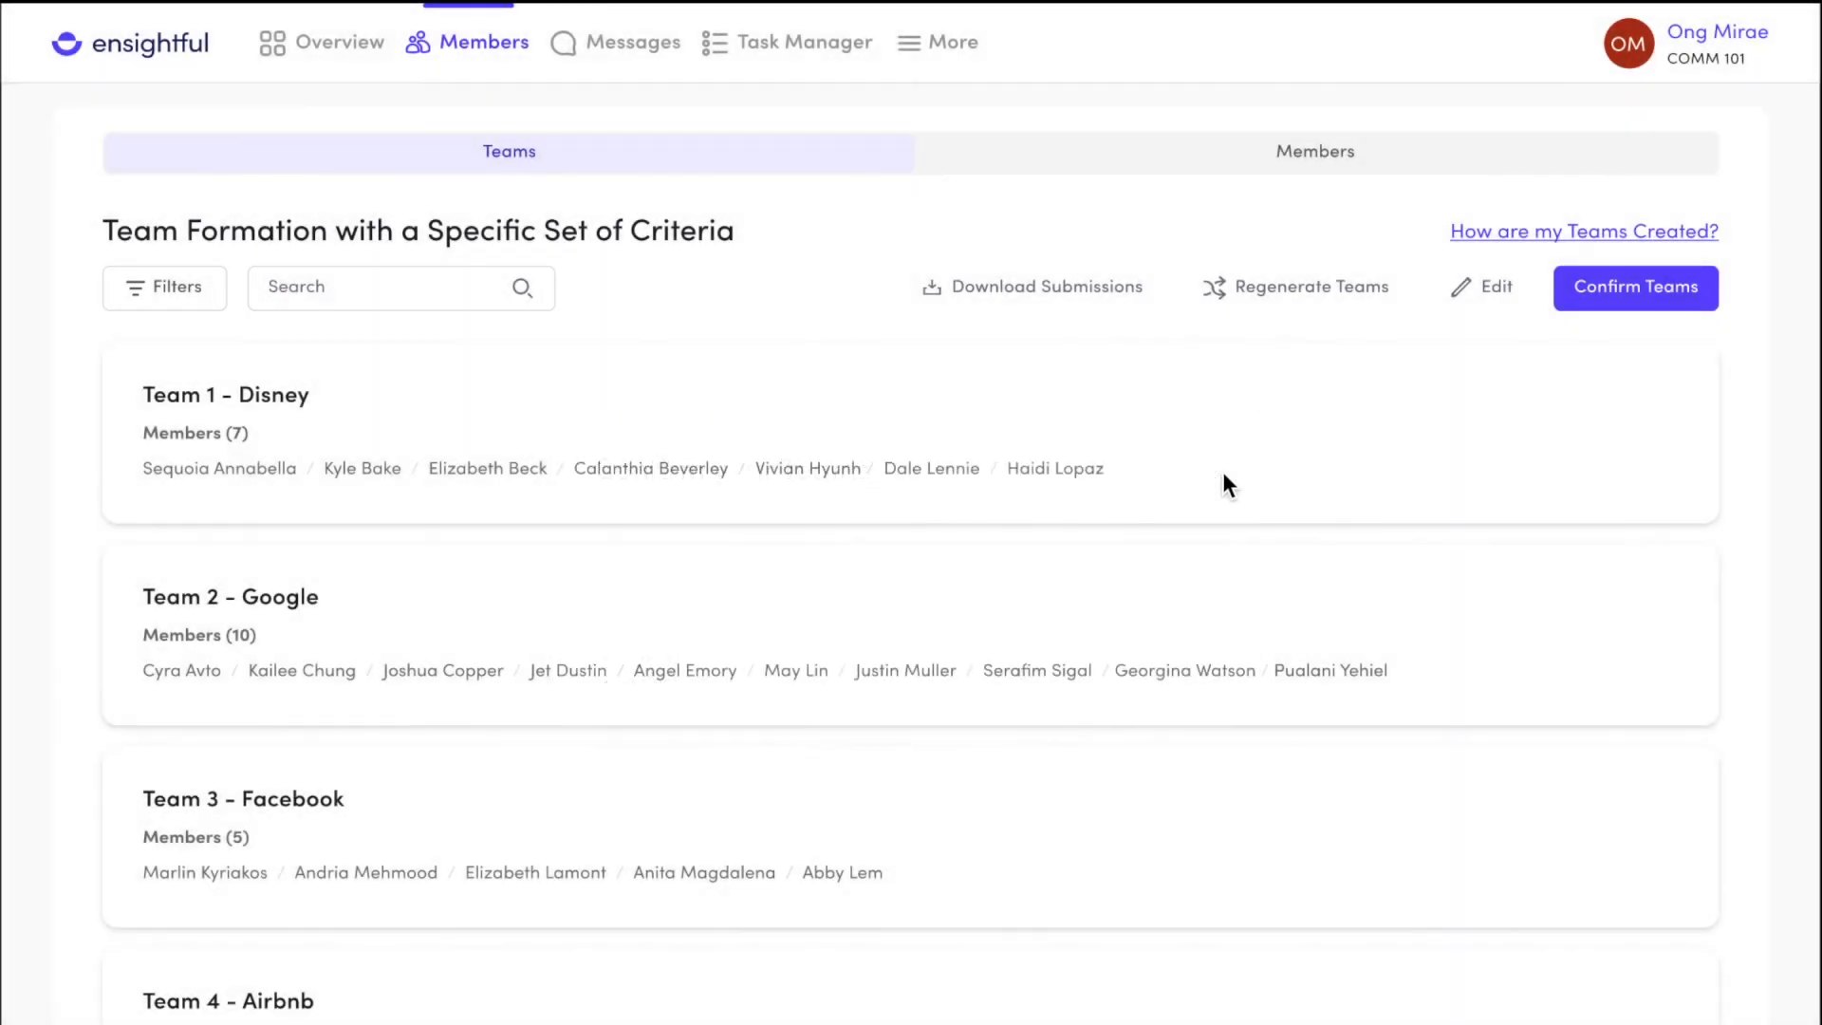
left_click(1616, 303)
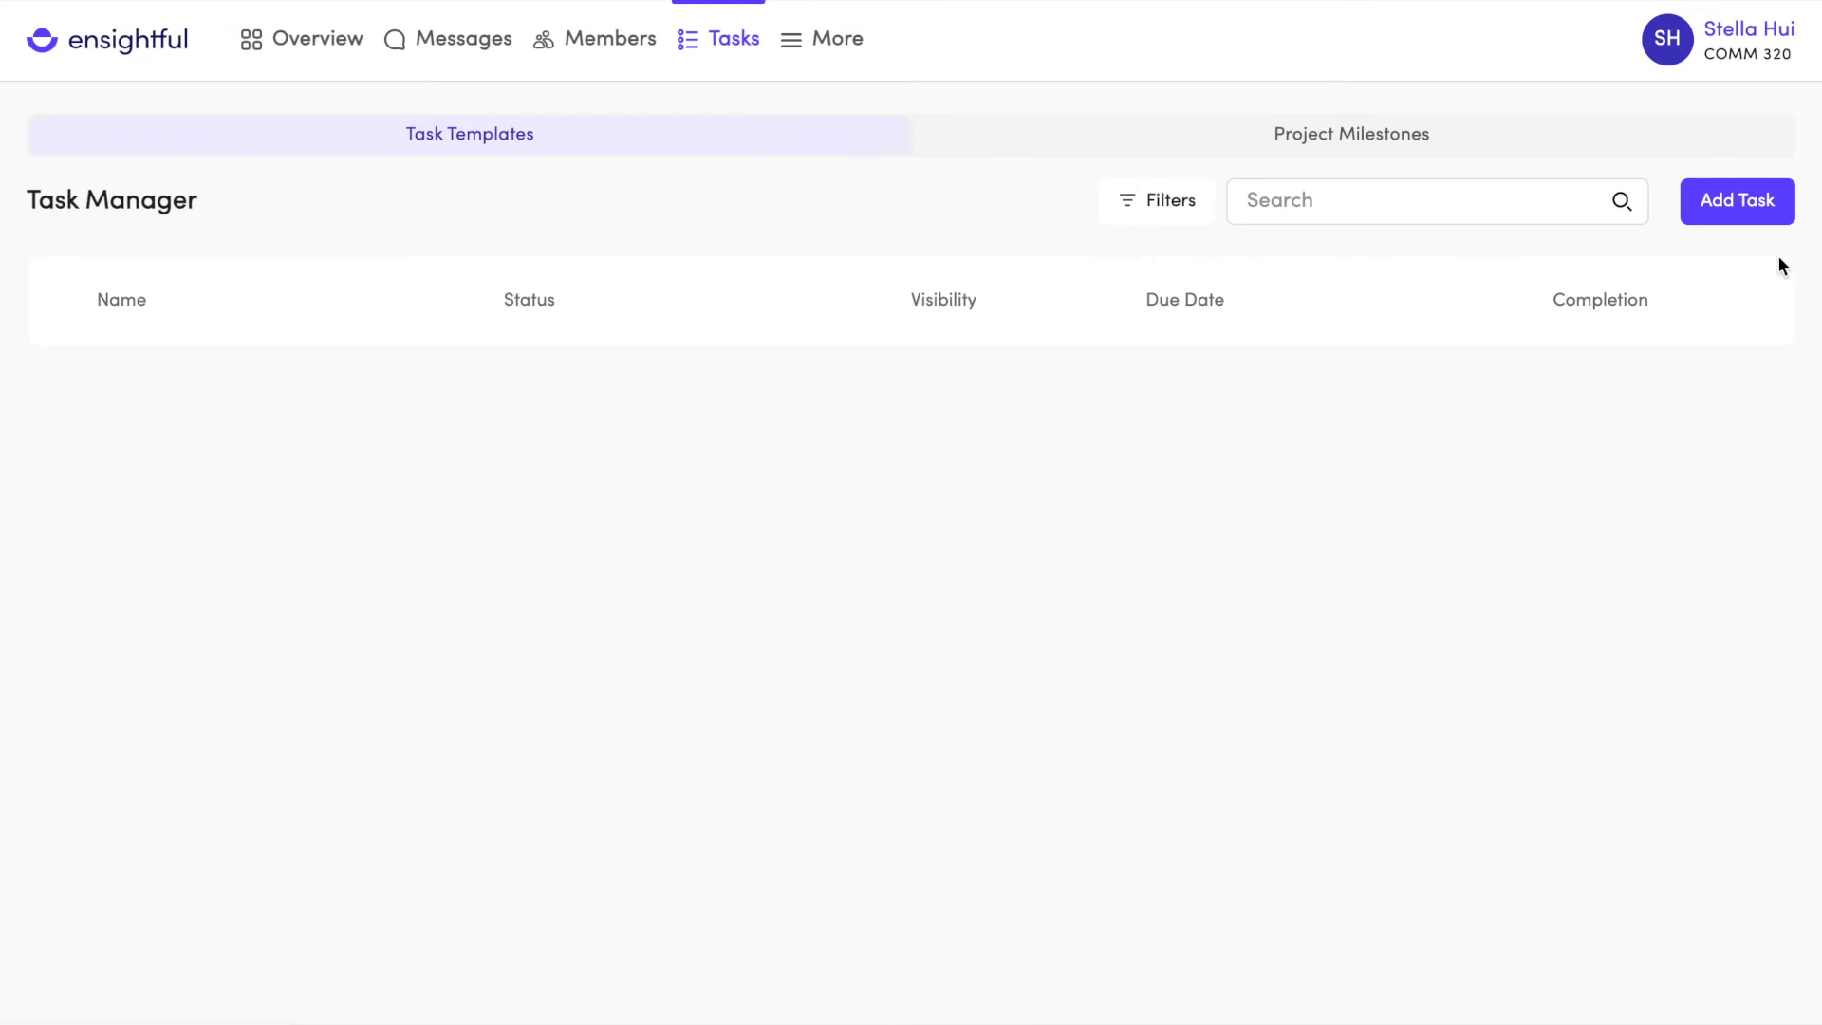
- Add a task template titled "Market Research" with a due date of October 14, 2022
left_click(1782, 220)
left_click(1718, 177)
type("Market Research")
left_click(1199, 335)
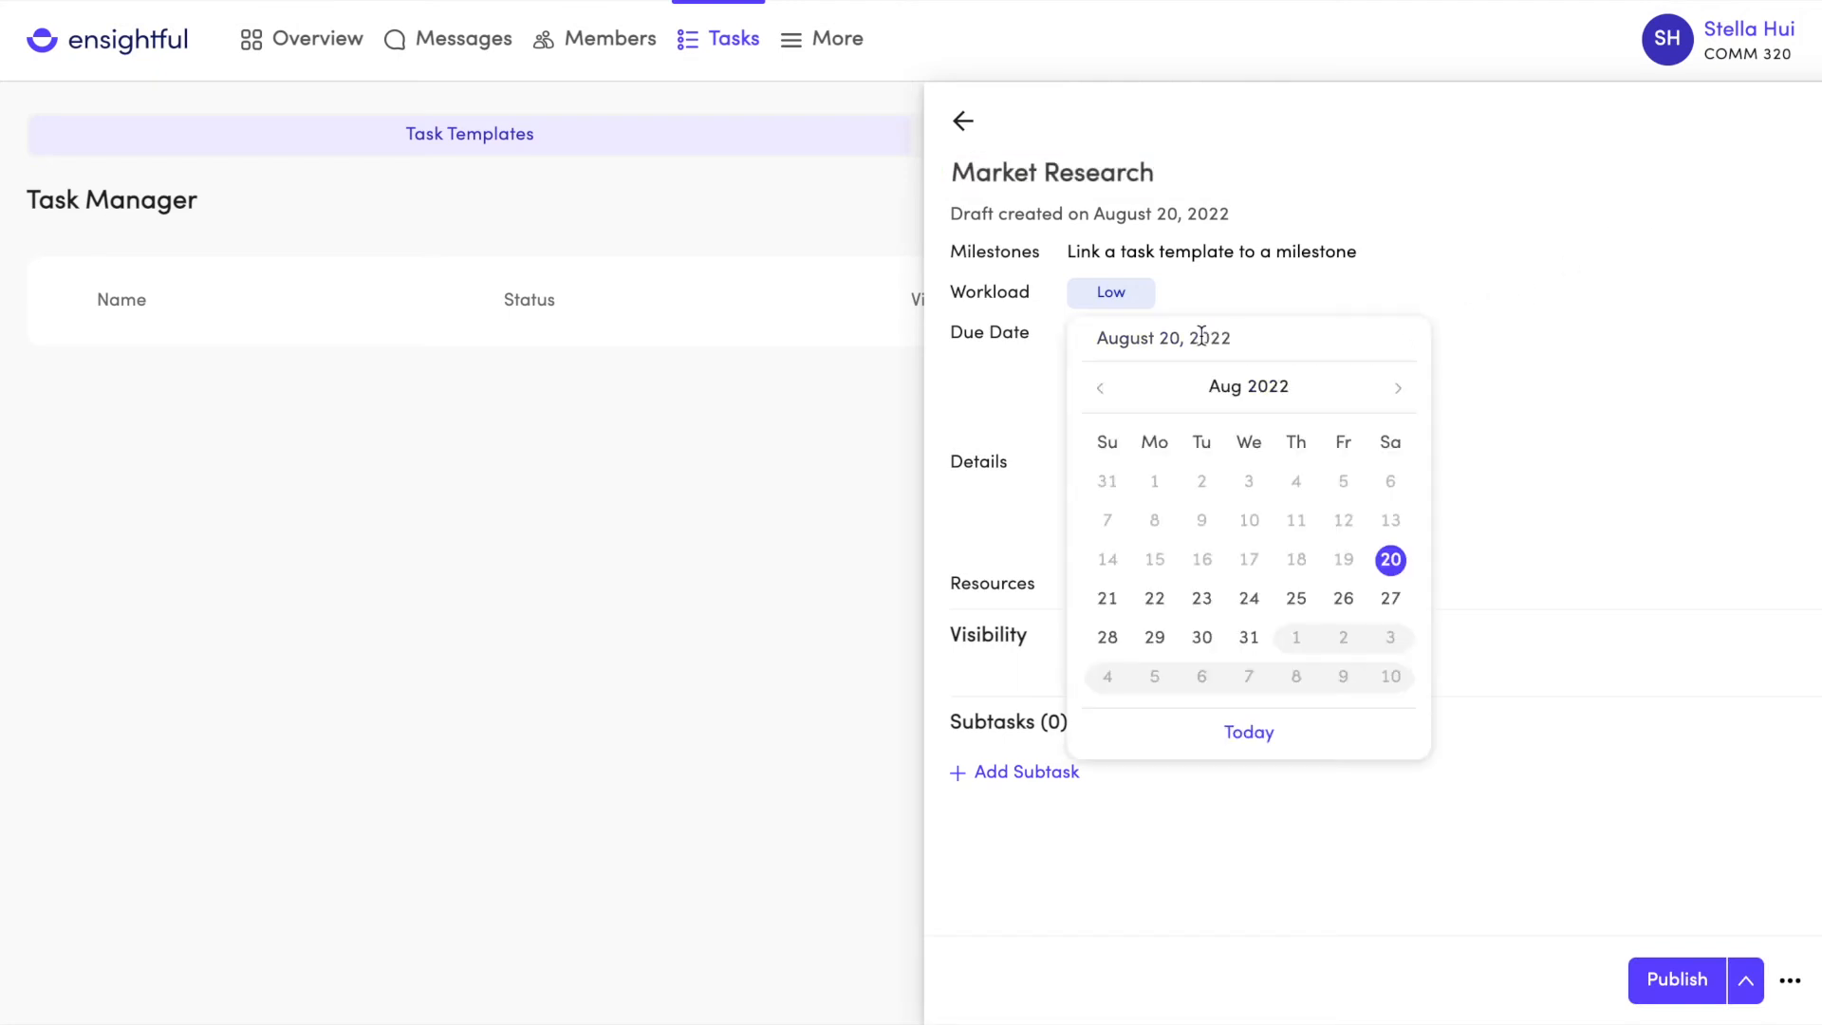
left_click(1395, 393)
left_click(1394, 393)
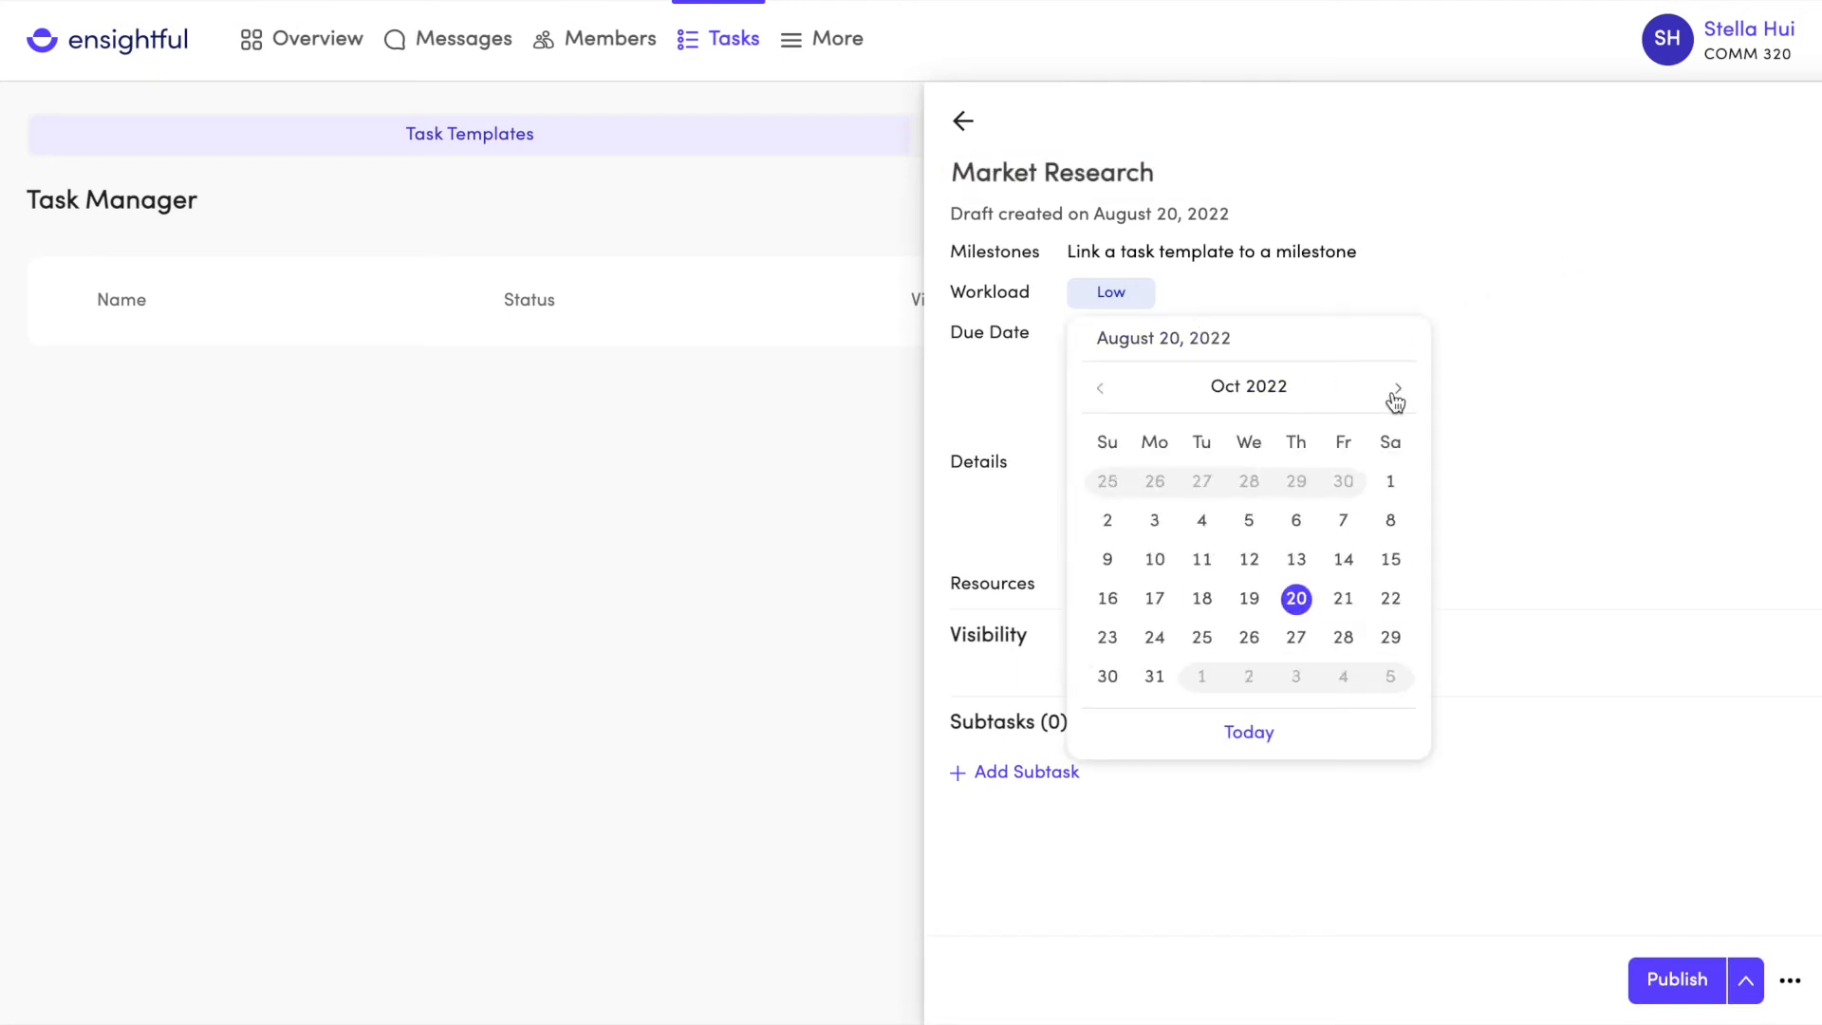
left_click(1343, 558)
- Enter "Details...." as the Market Research task's details and save the task as a draft
left_click(1298, 473)
type("Details....")
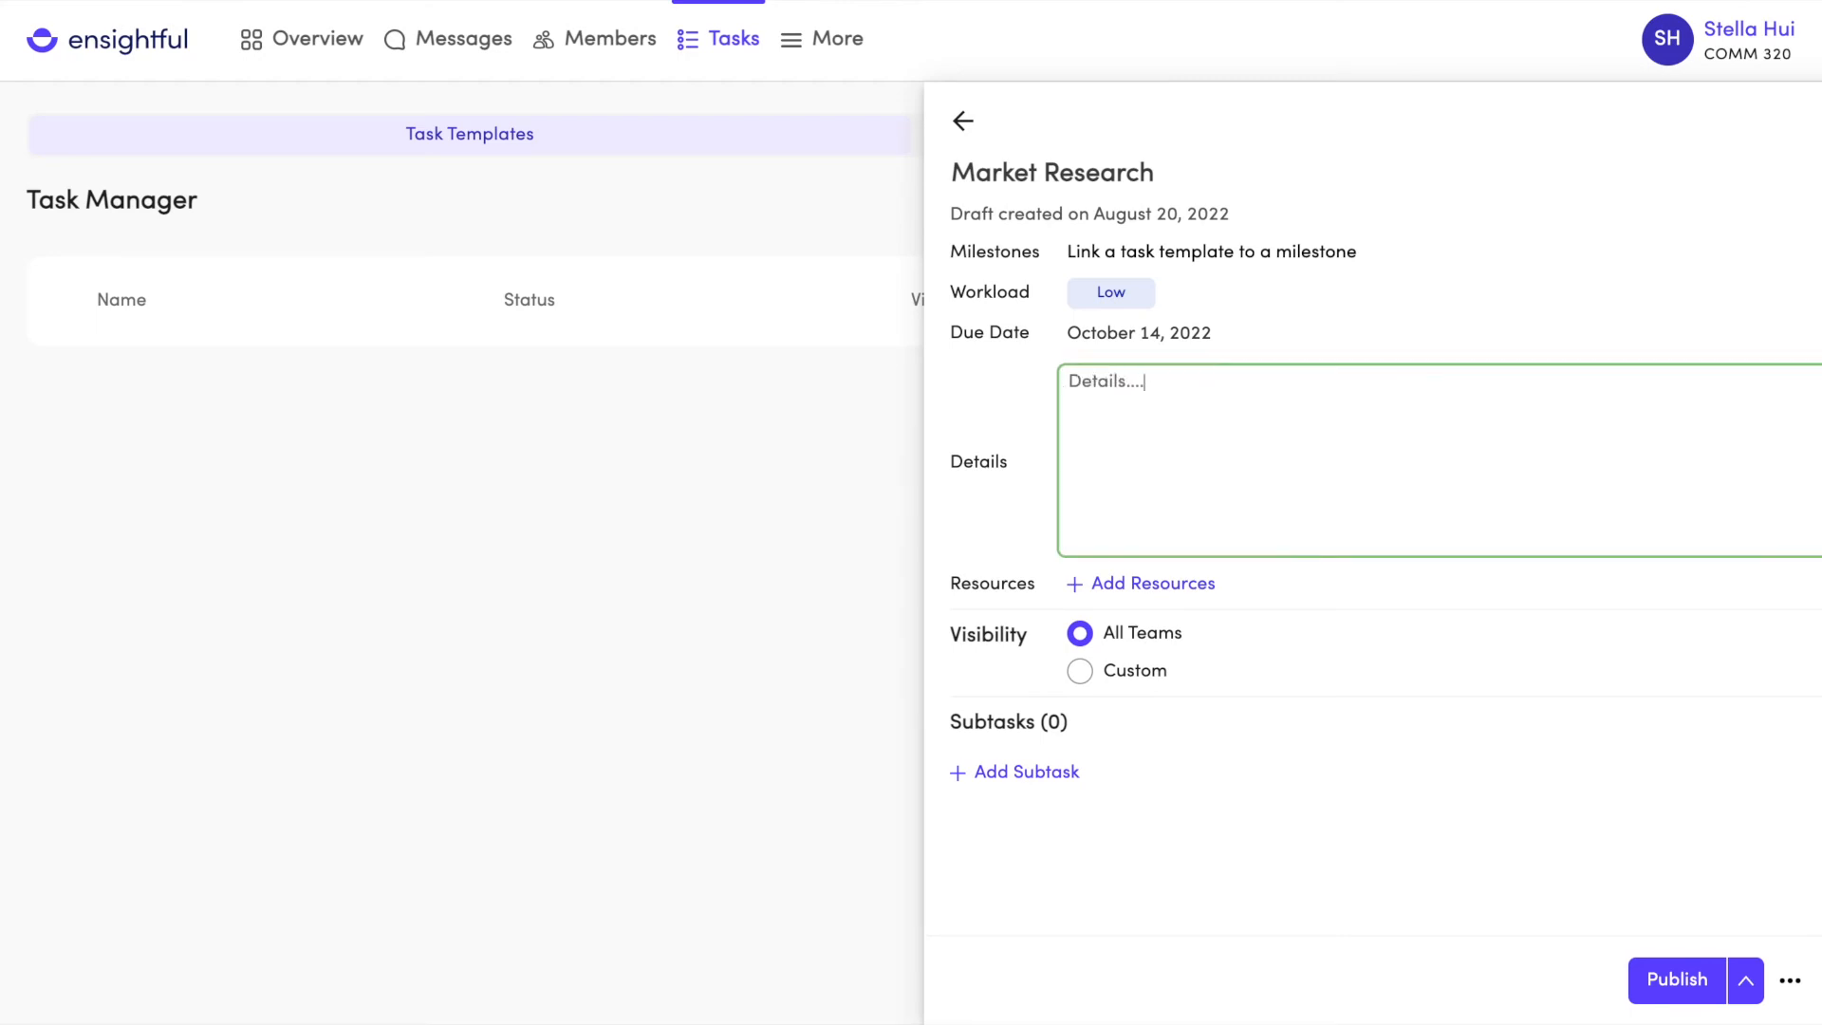
left_click(1744, 980)
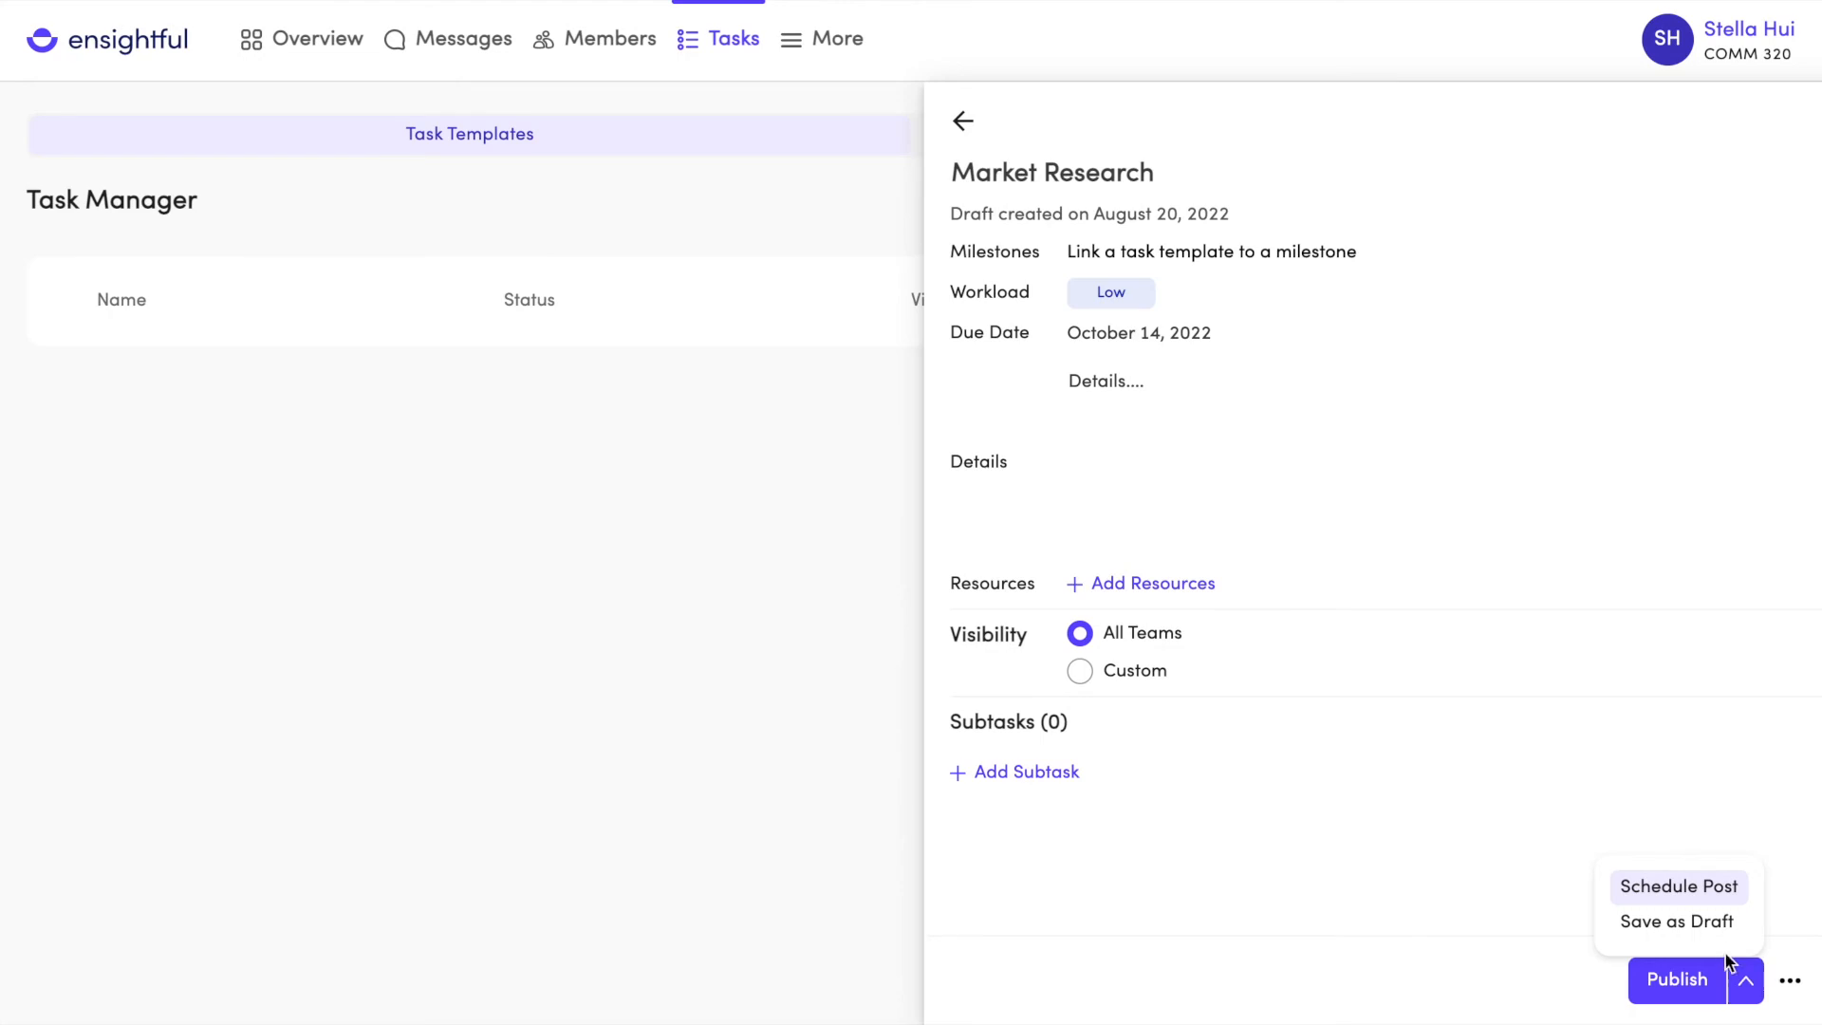
left_click(1713, 925)
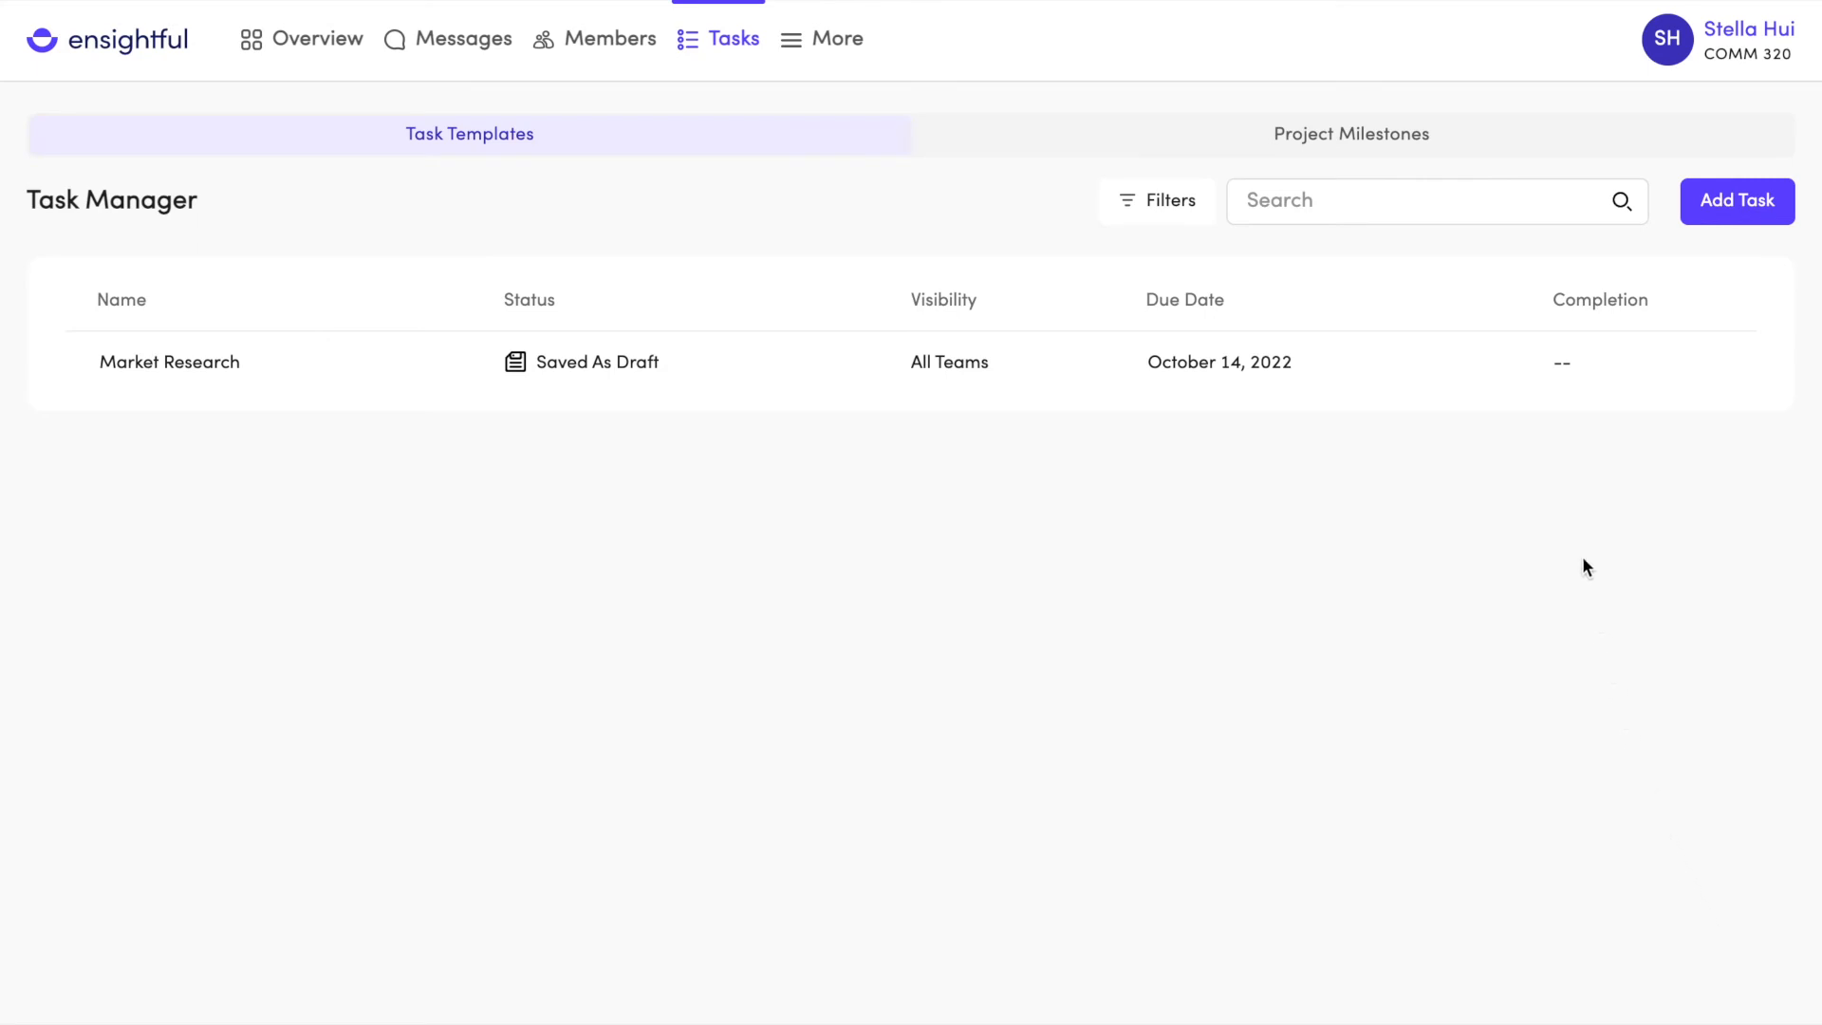
- Create a project milestone titled "Final Presentation"
left_click(1673, 151)
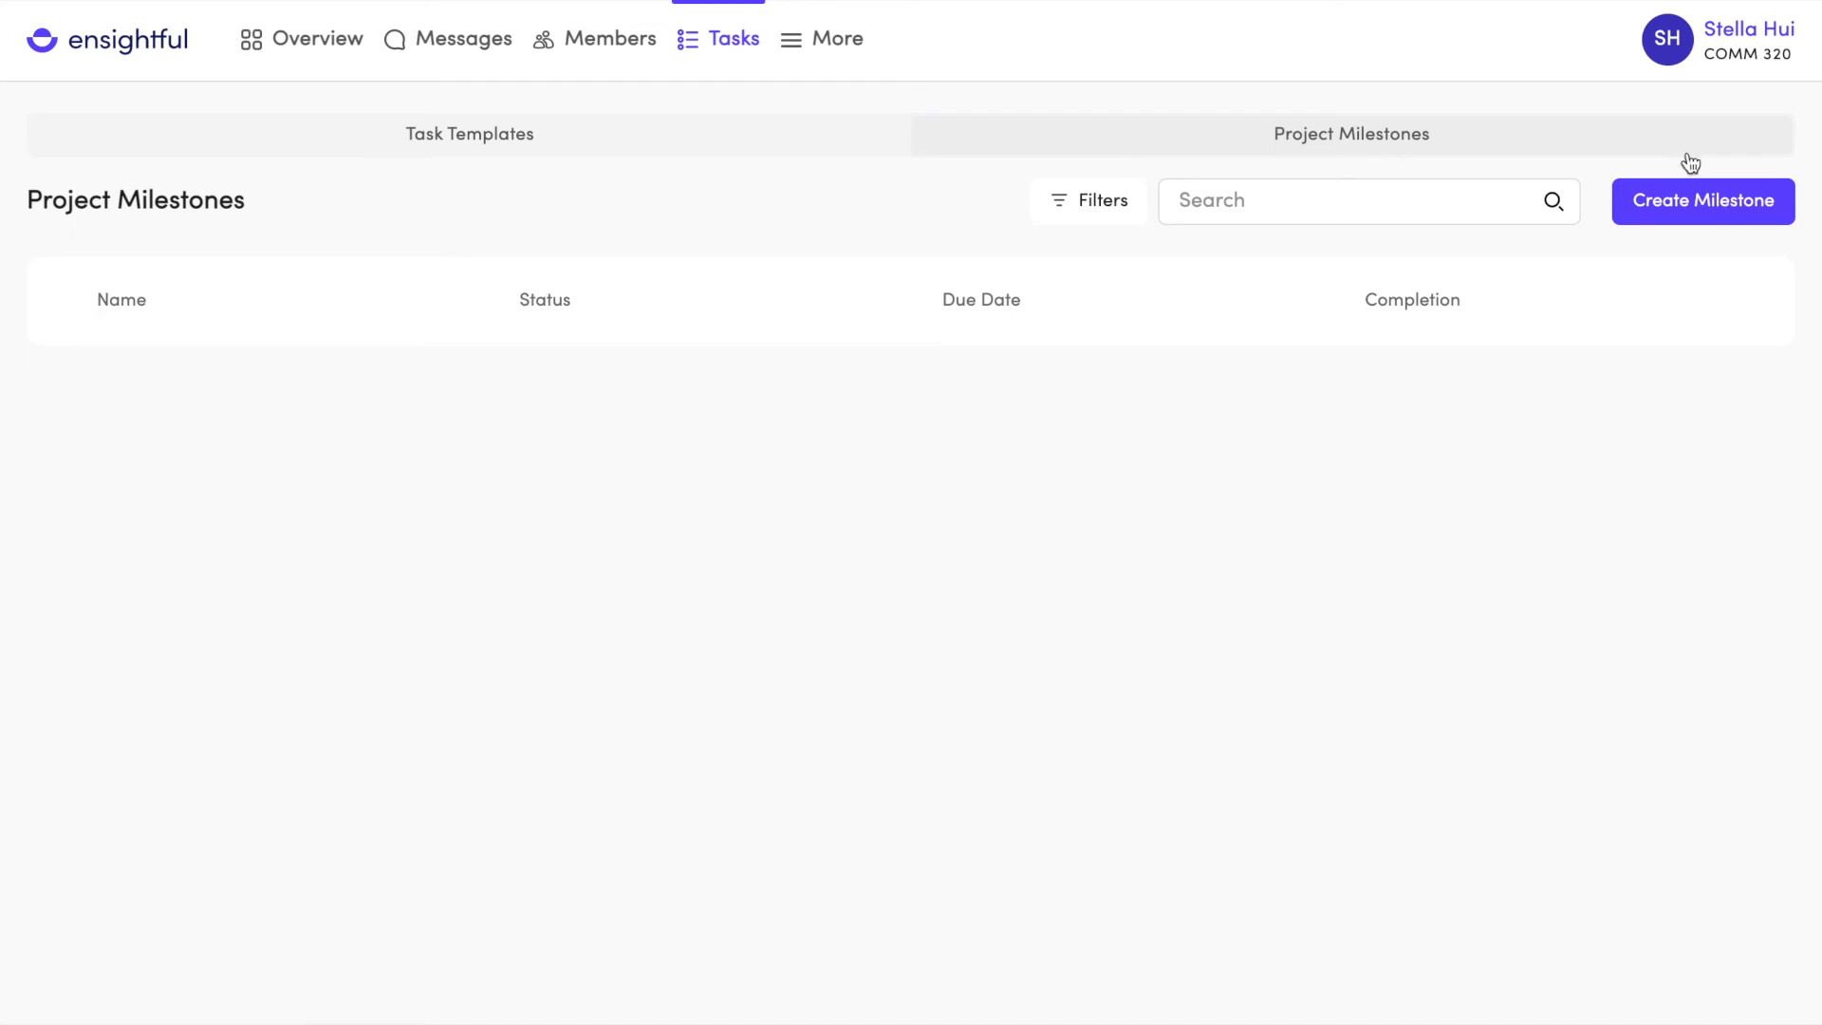
left_click(1752, 198)
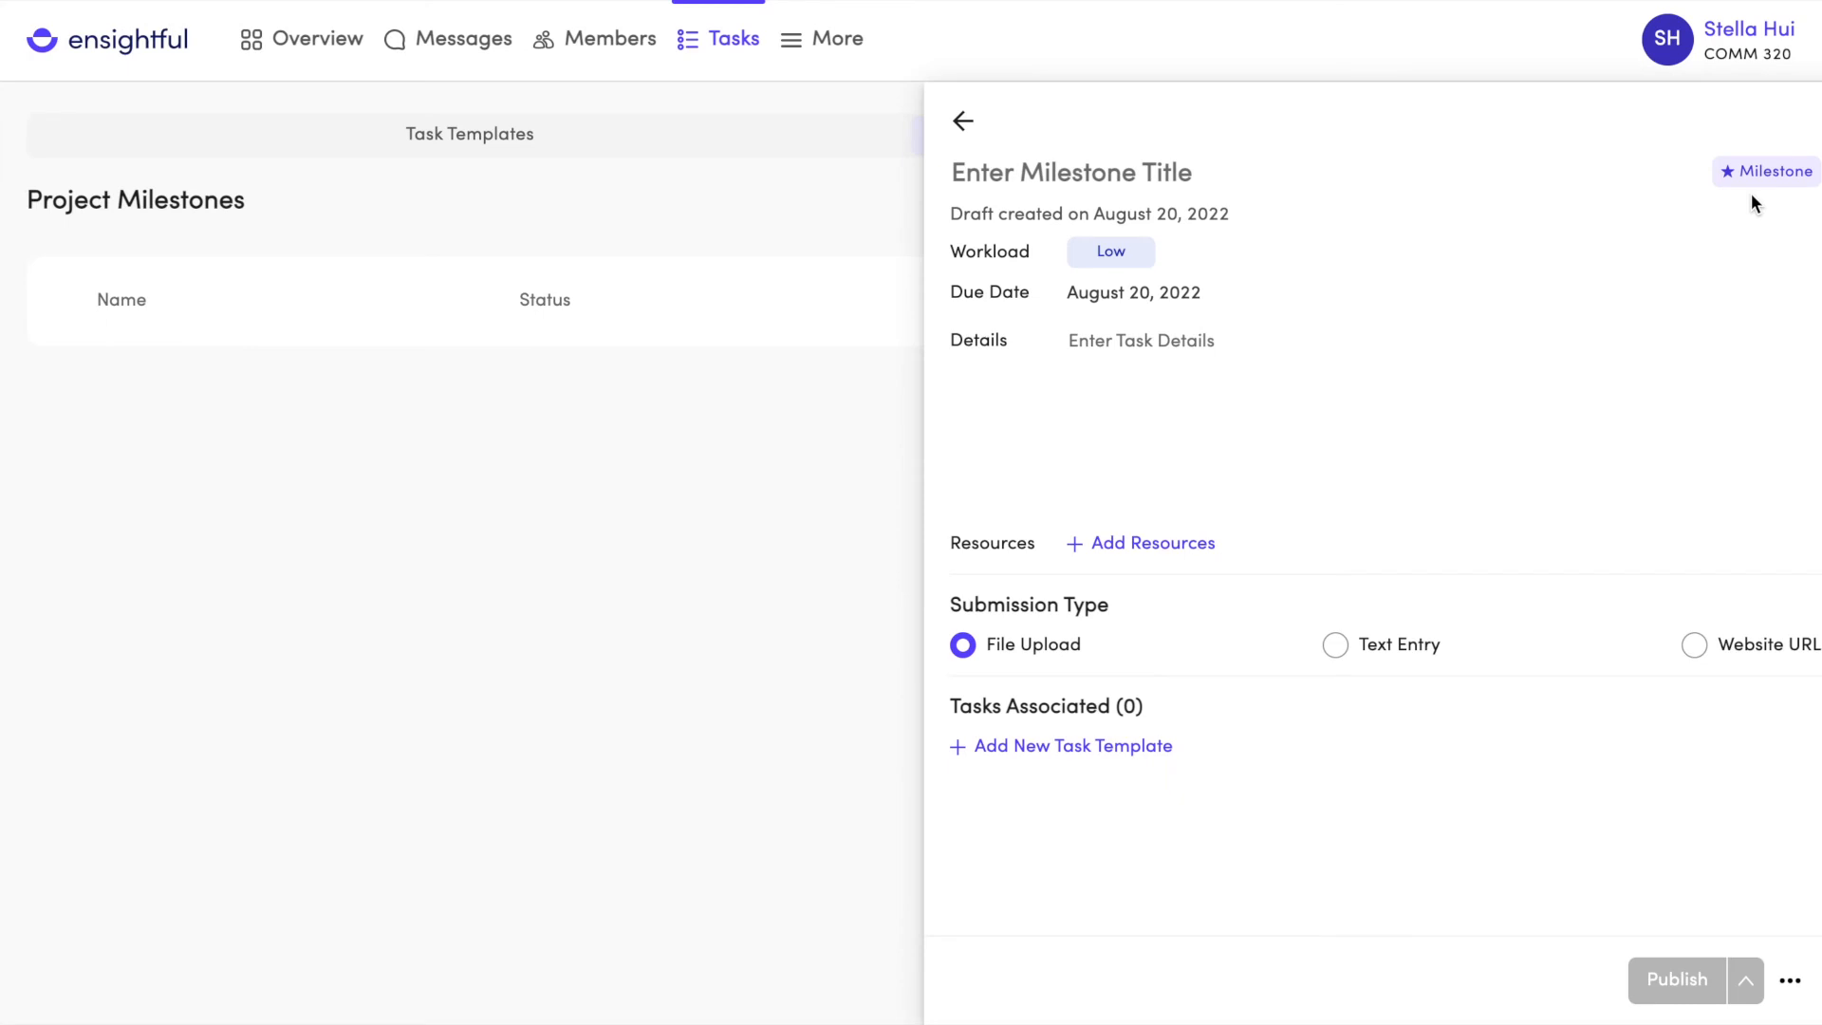
left_click(1139, 171)
type("Final")
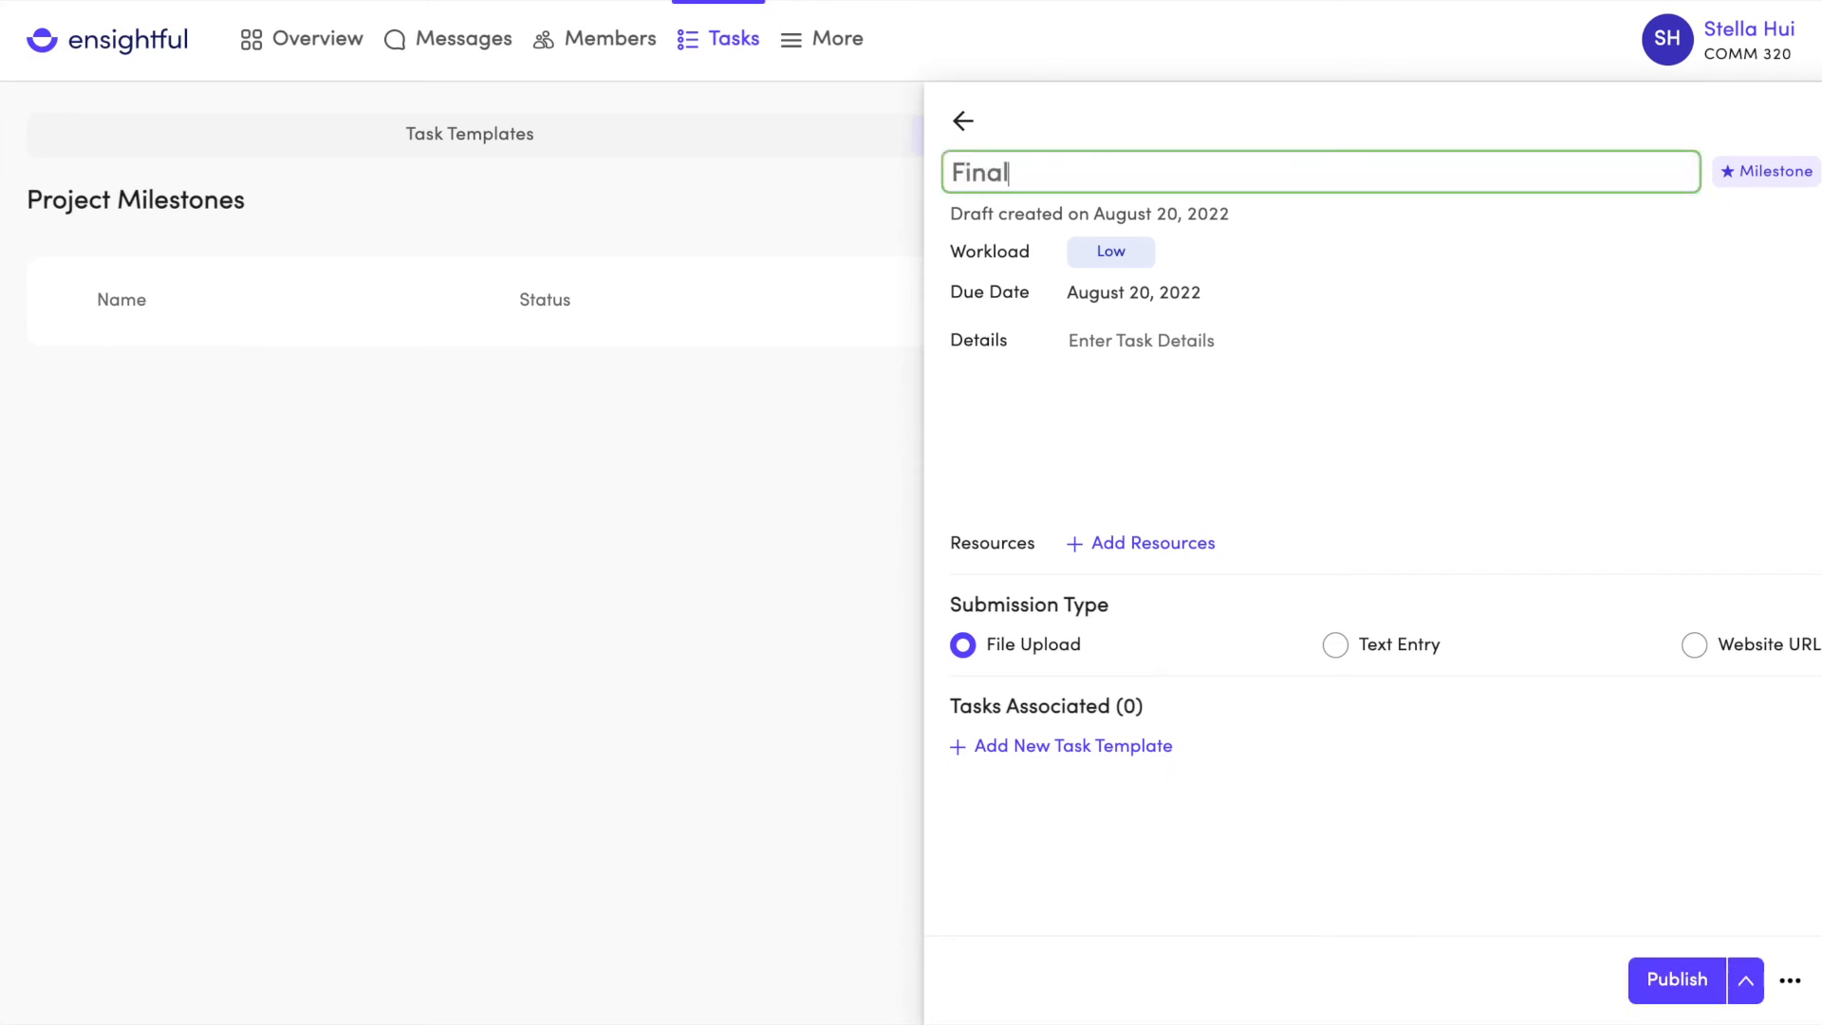
type(" Presentation")
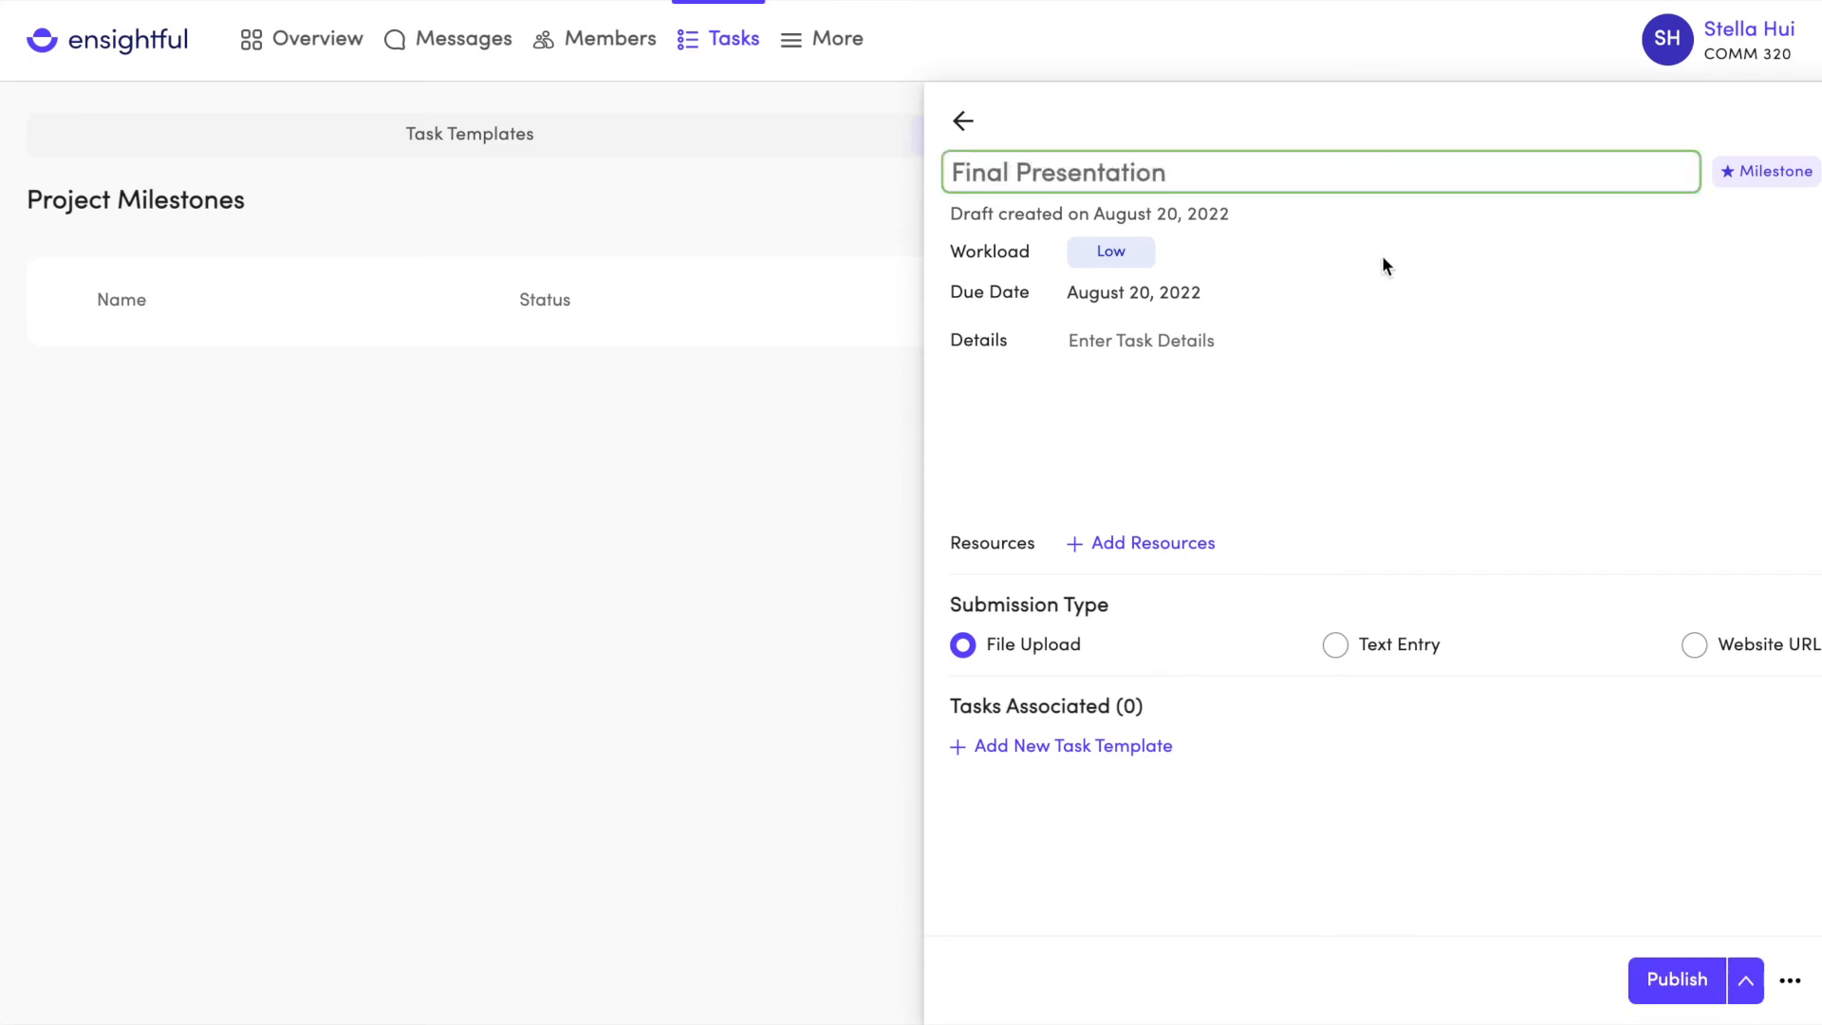
- Set the milestone's workload to Medium, enter "Details..." as its details and save it as a draft
left_click(1117, 258)
left_click(1143, 343)
left_click(1150, 351)
type("Details...")
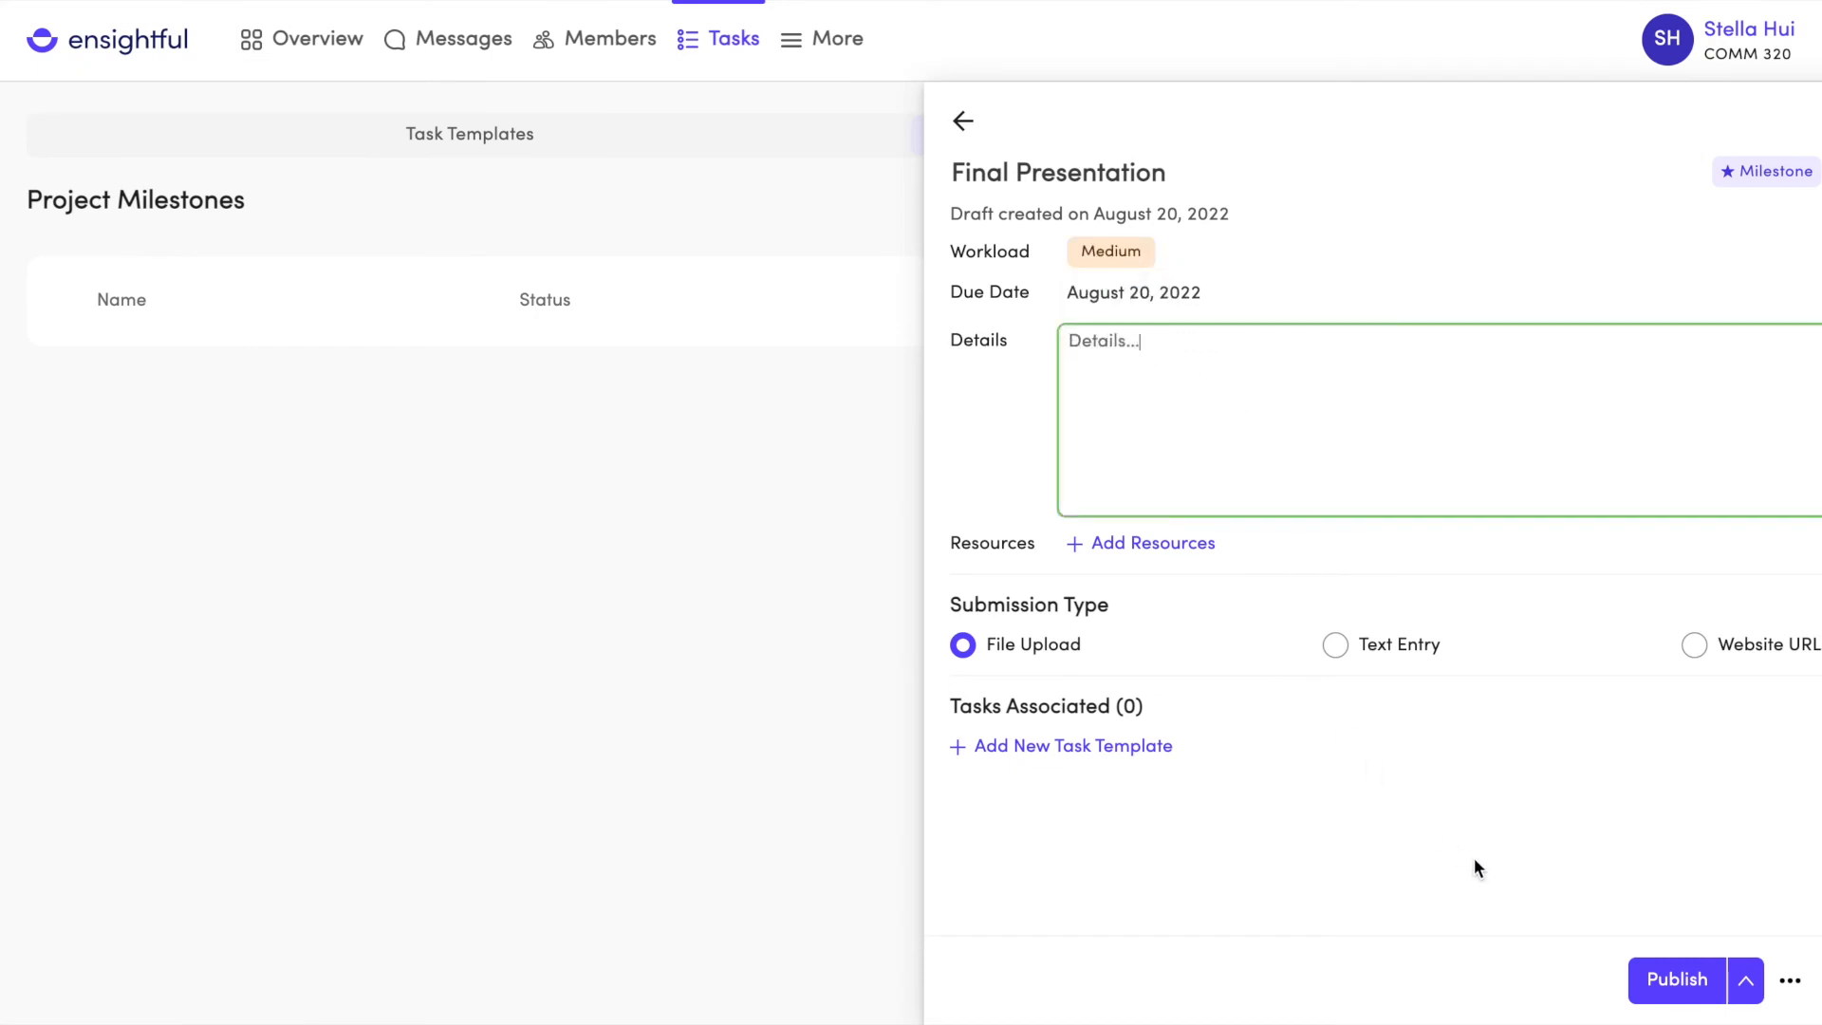
left_click(1746, 996)
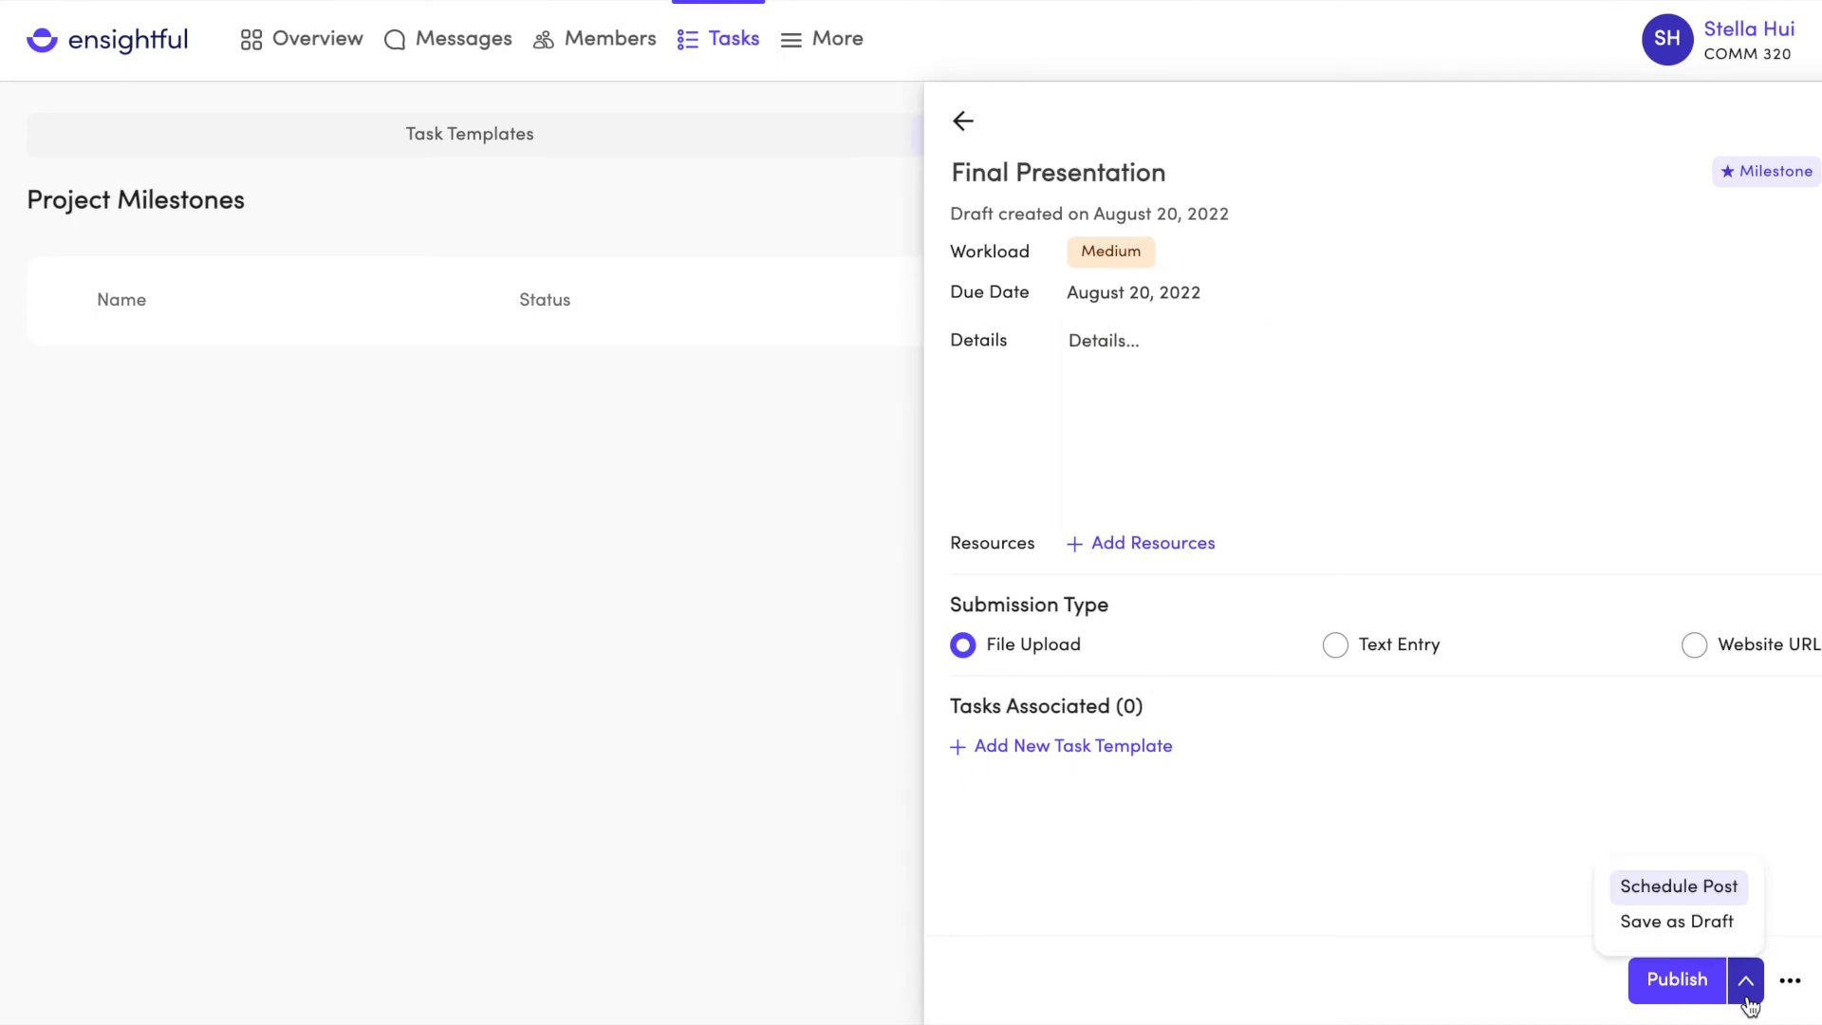
left_click(1719, 937)
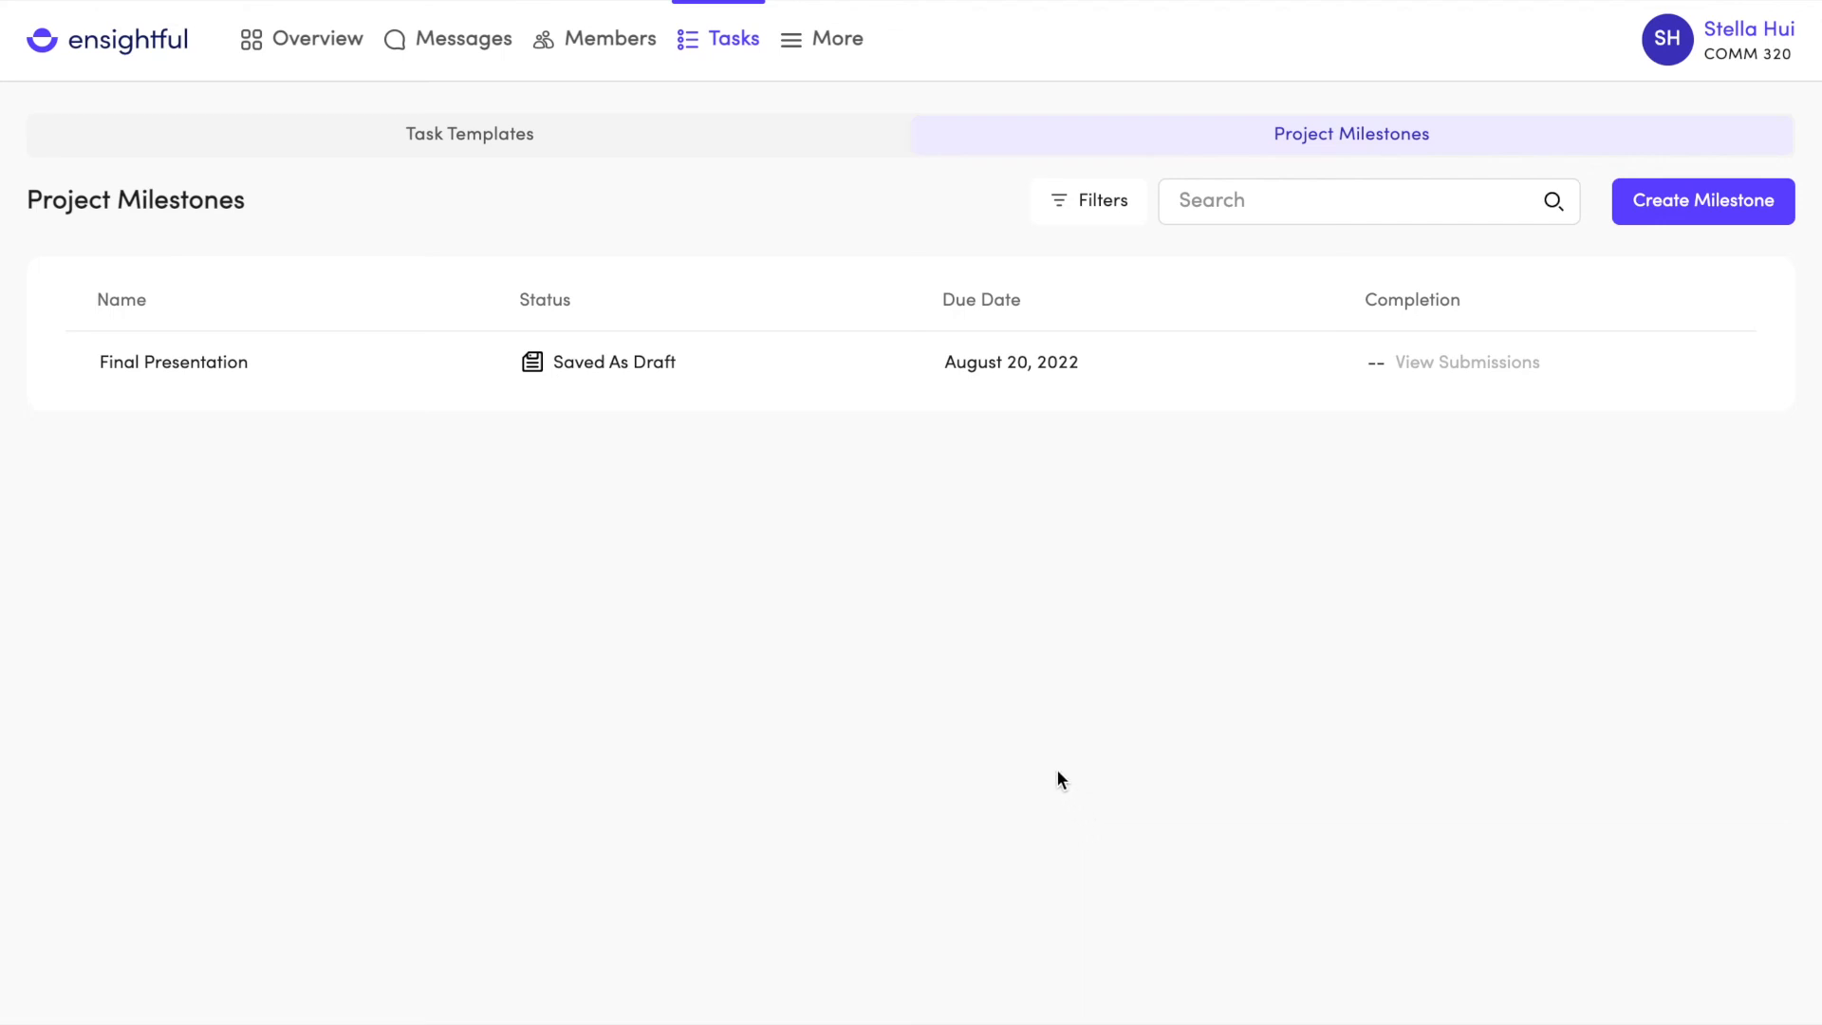
- Create a peer evaluation titled "Peer Evaluation #1" using the Rubric format
left_click(845, 71)
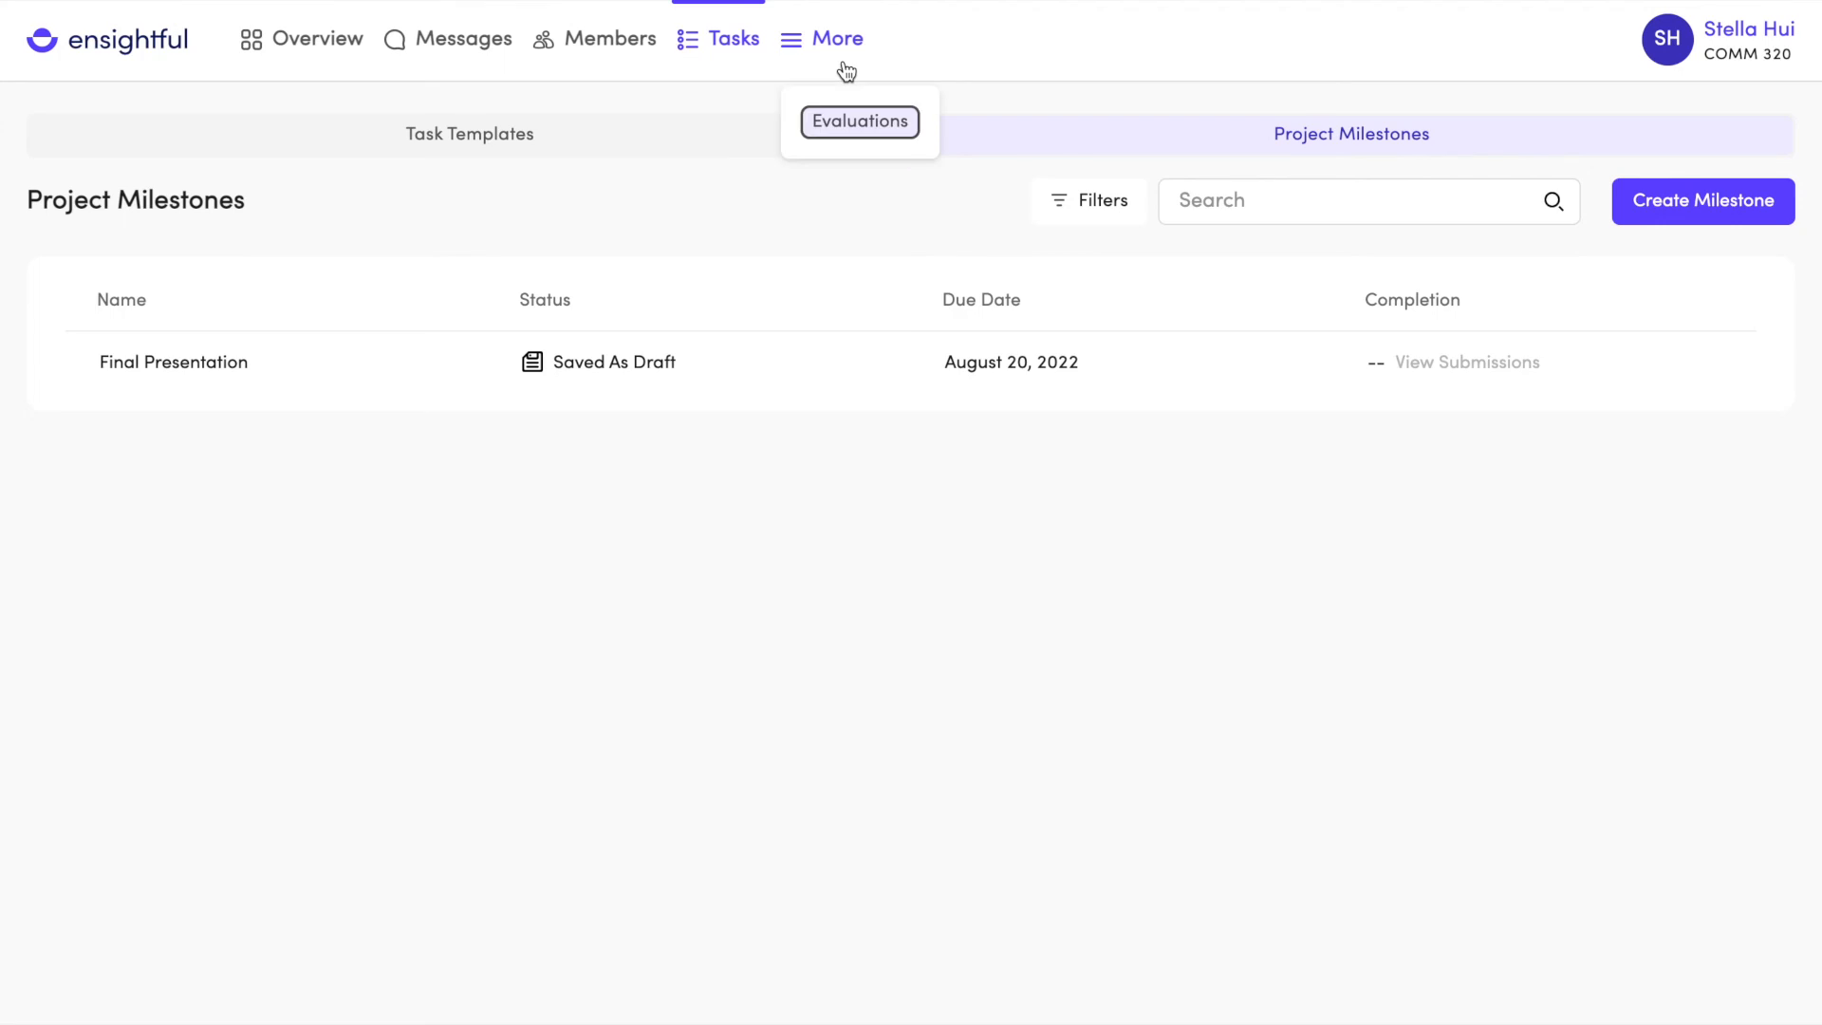
left_click(863, 121)
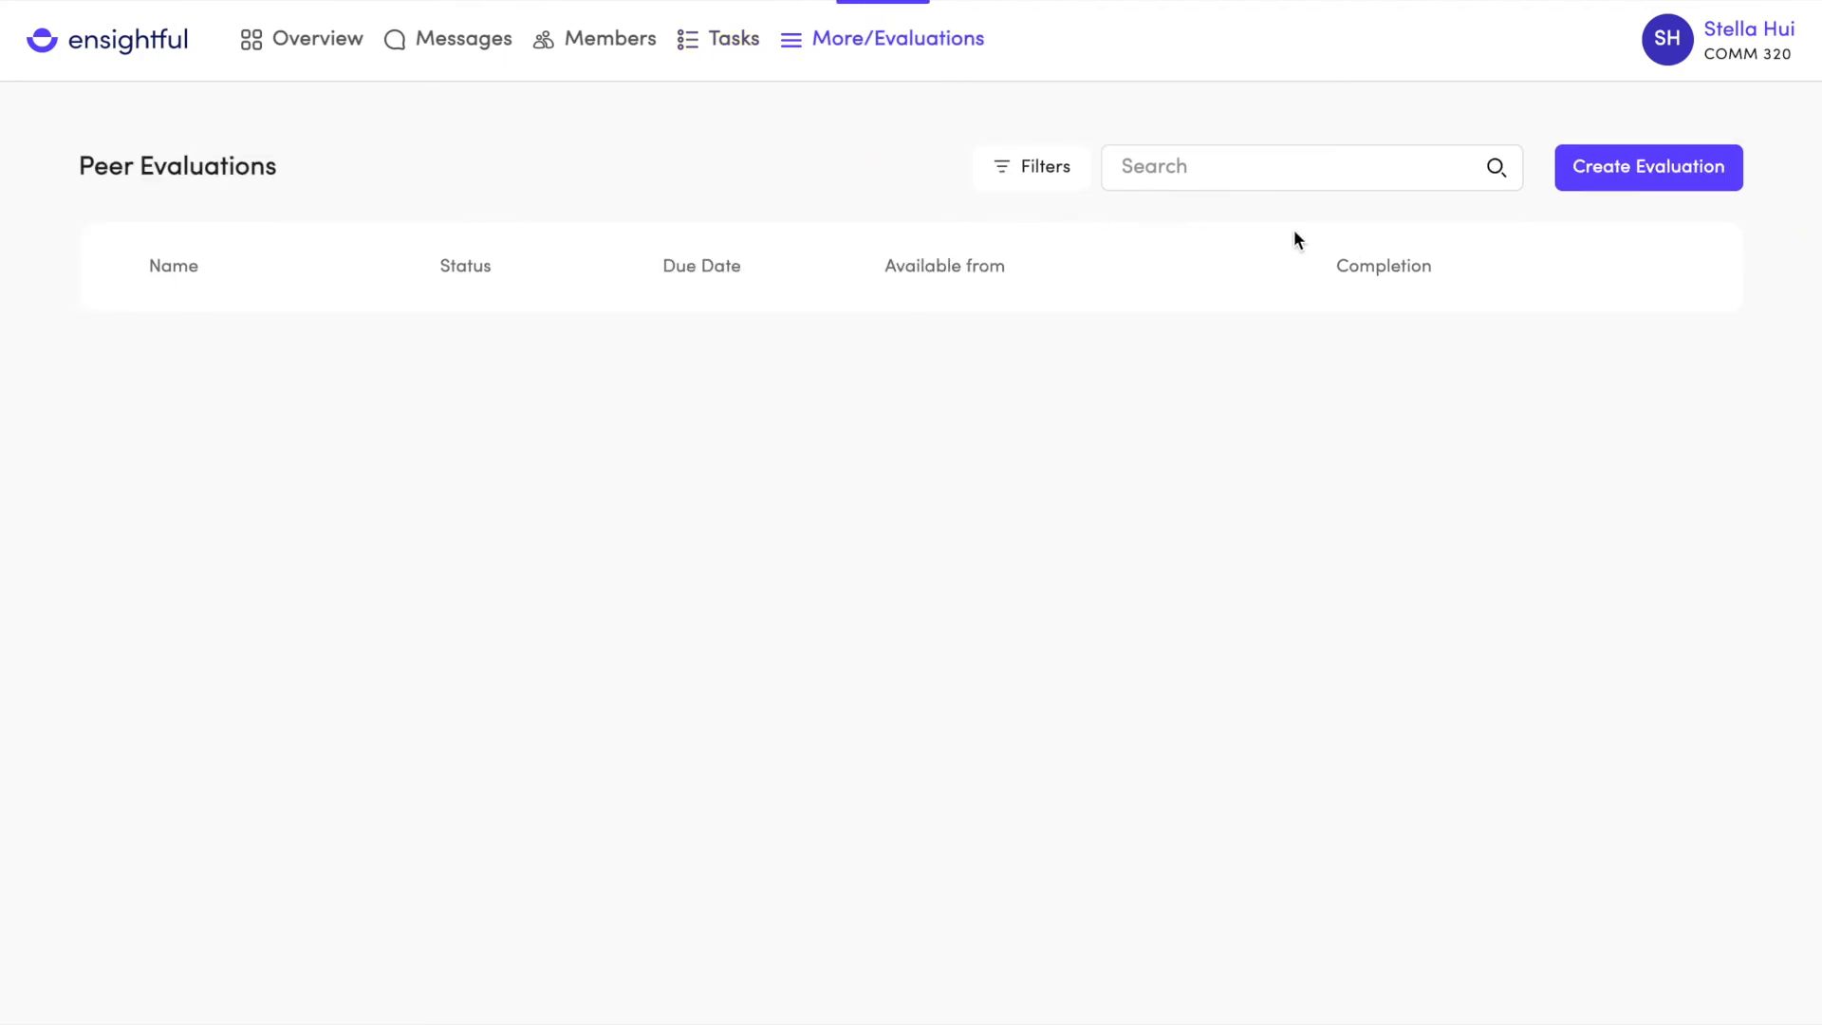
left_click(1580, 180)
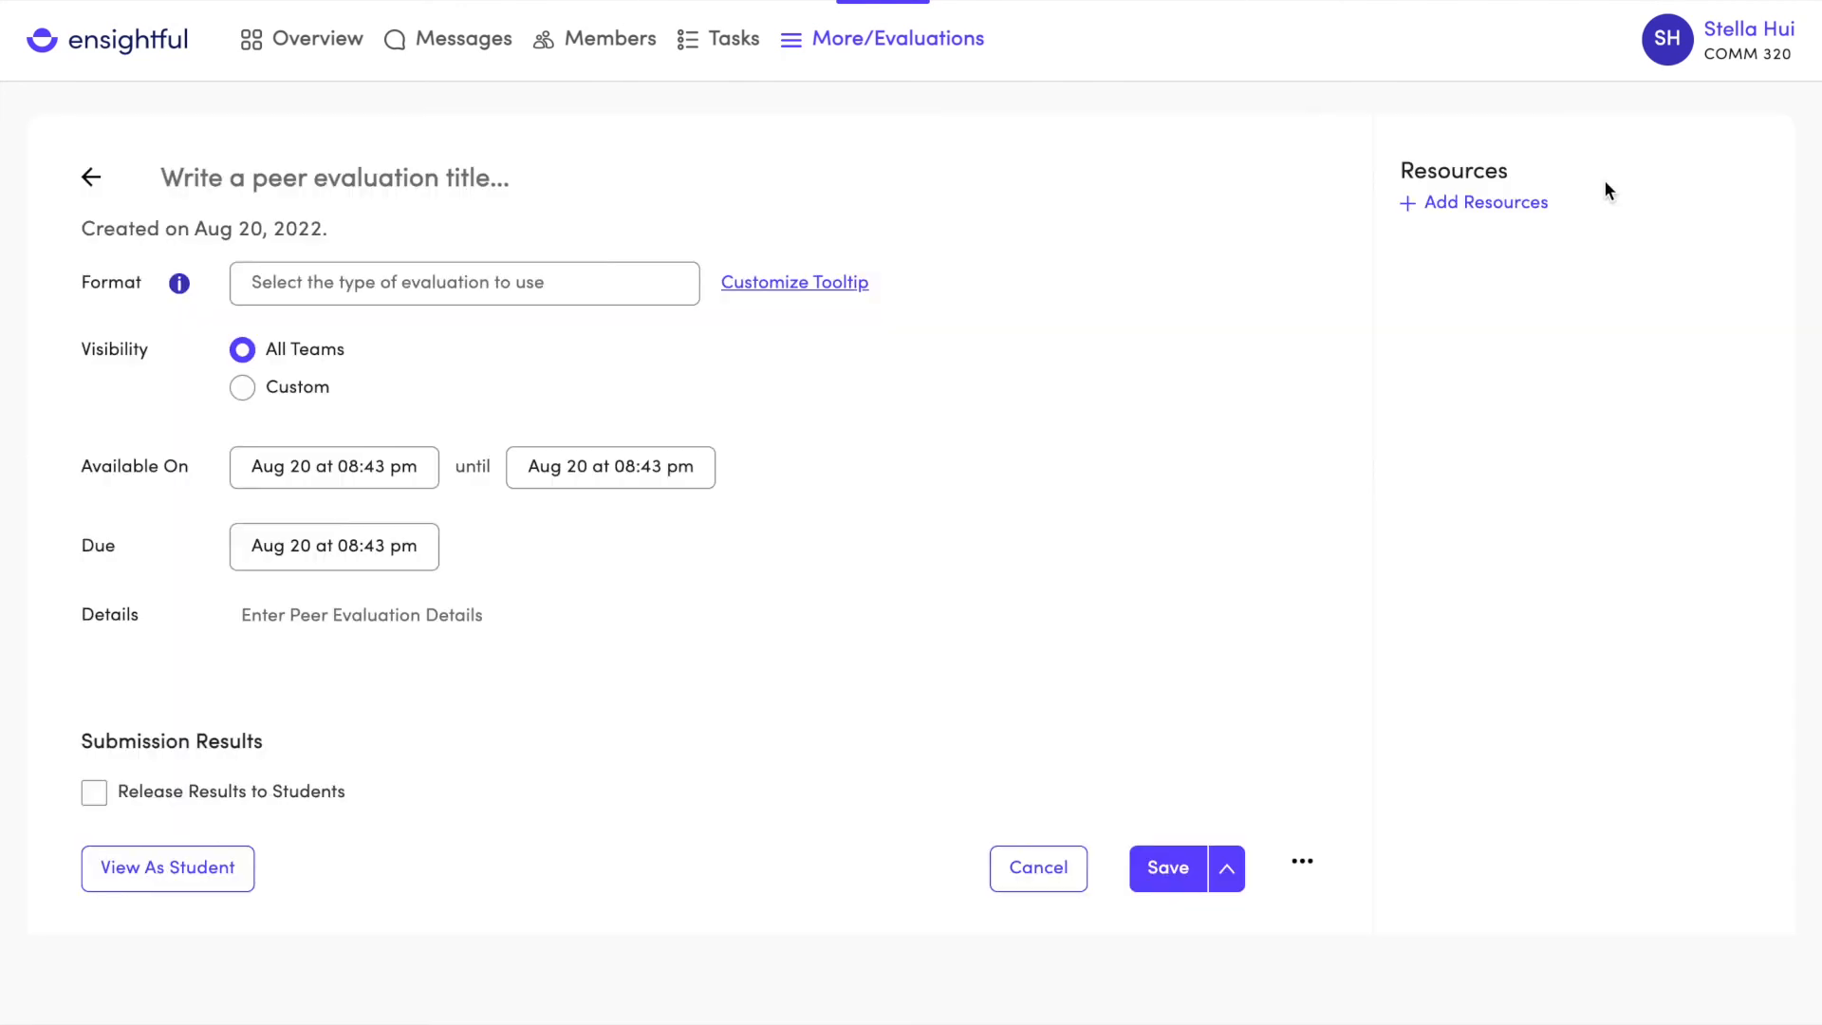
left_click(598, 183)
type("Peer Evaluation #1")
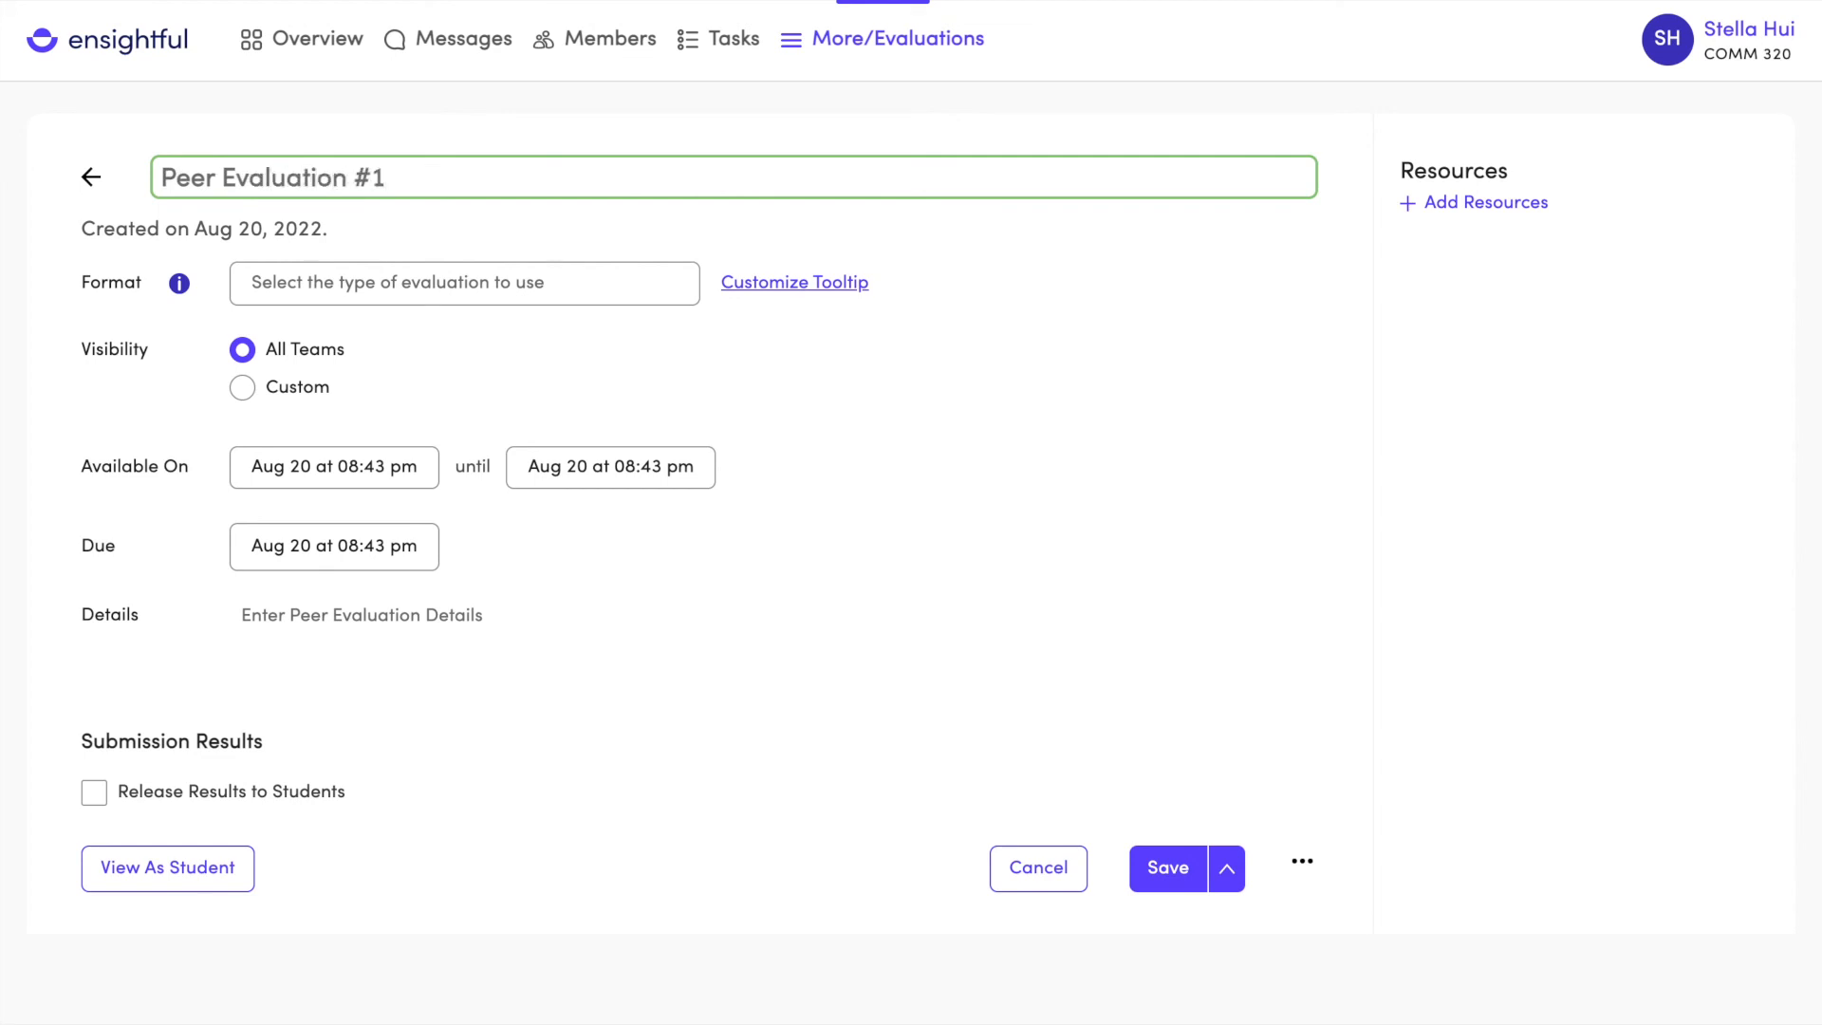
left_click(595, 283)
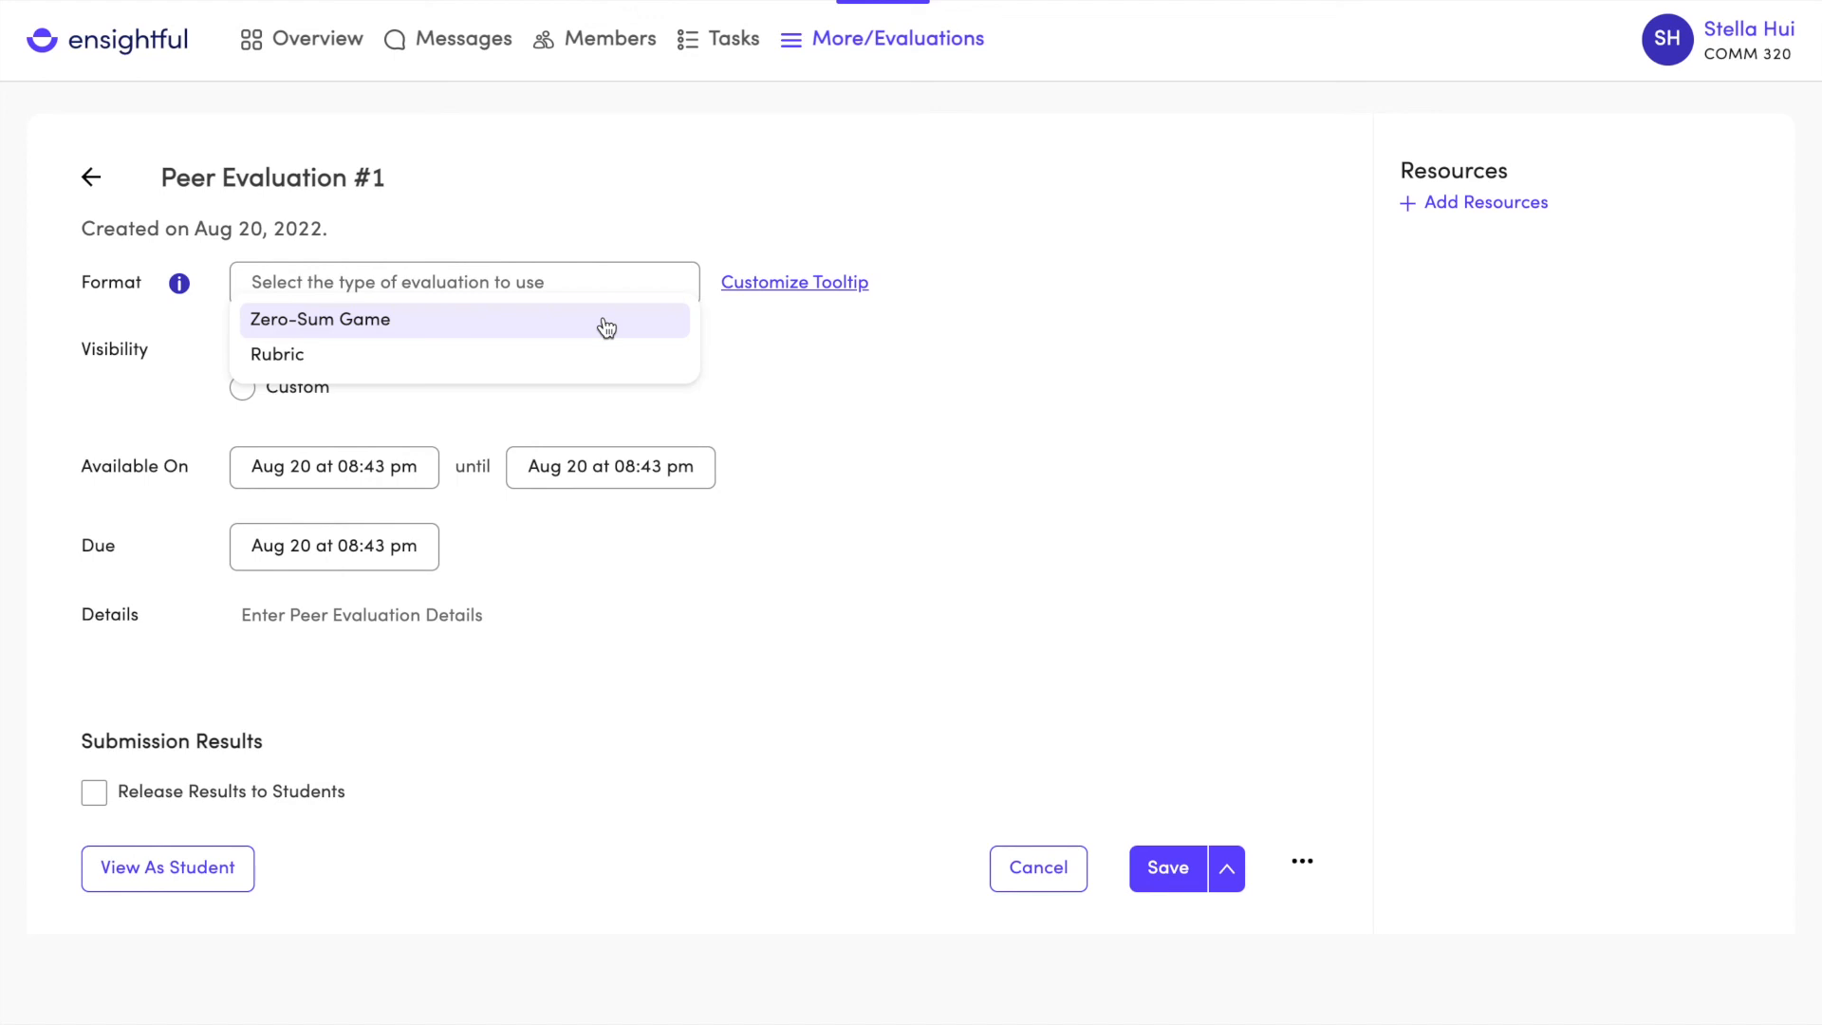
left_click(628, 359)
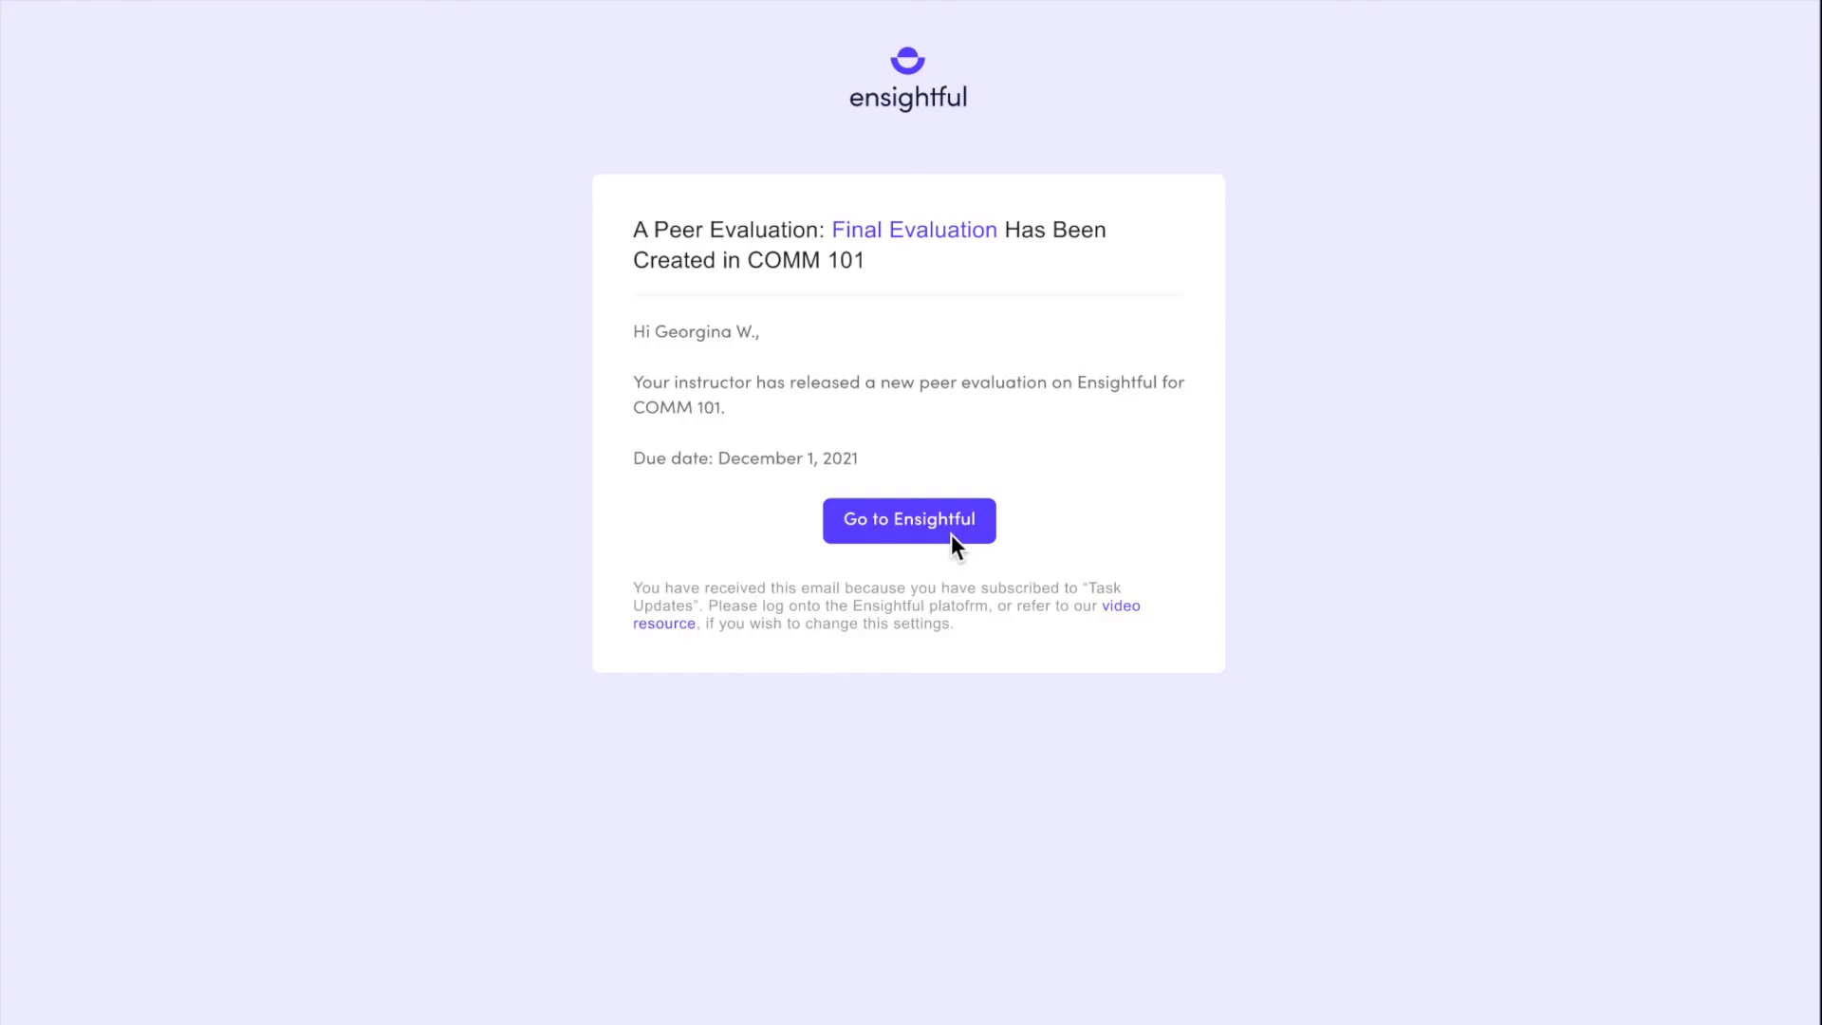
- Go from the student's peer evaluation notification to the evaluations list and start Peer Evaluation #3
left_click(952, 534)
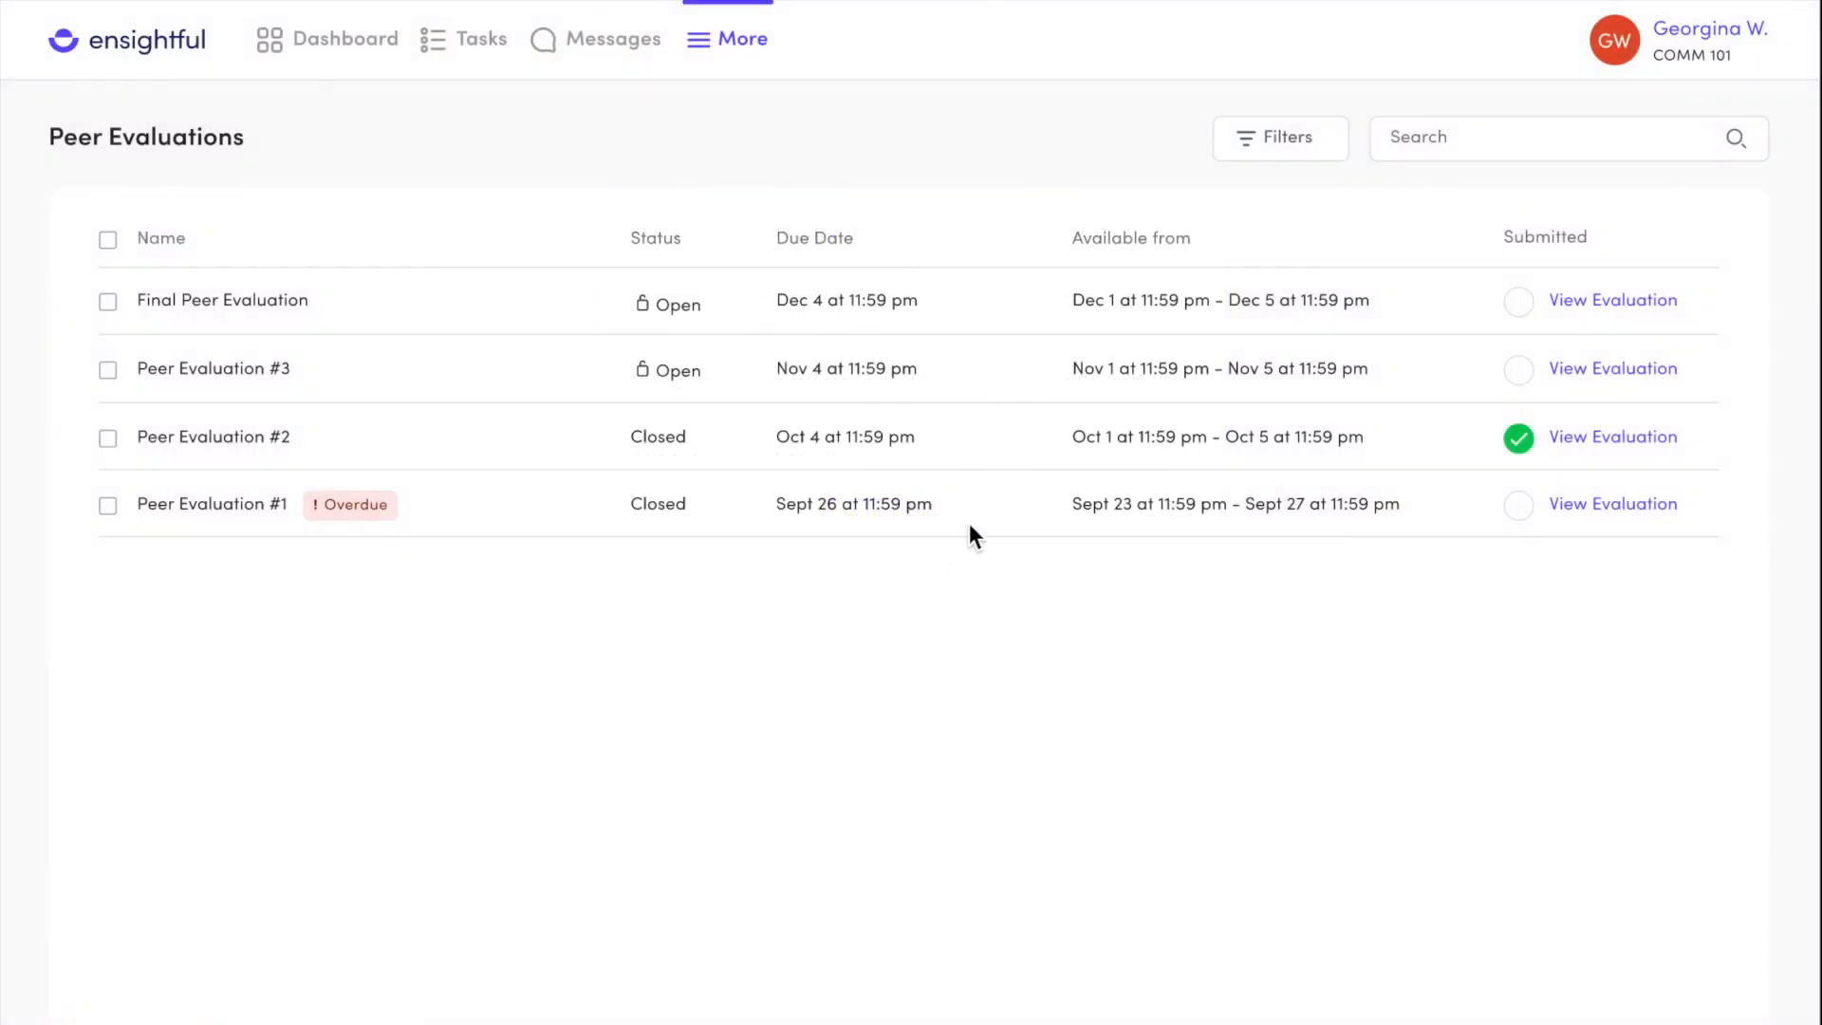
left_click(1575, 372)
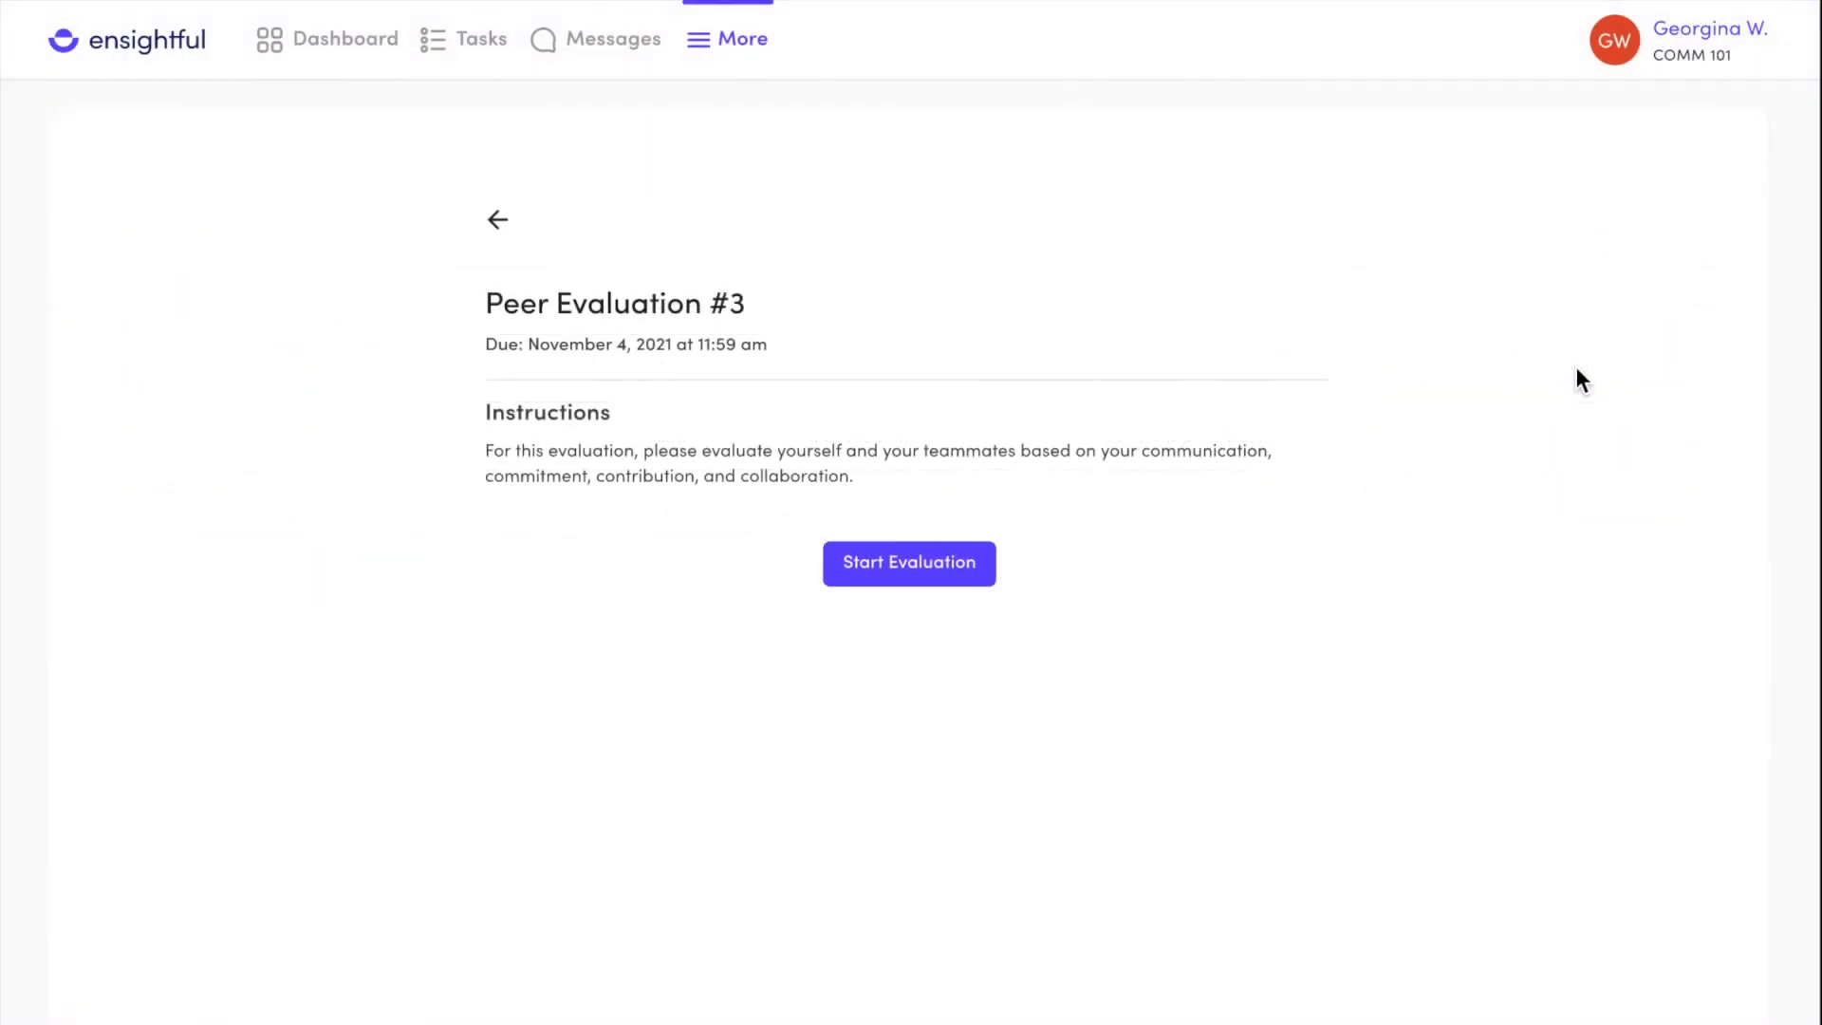
left_click(965, 554)
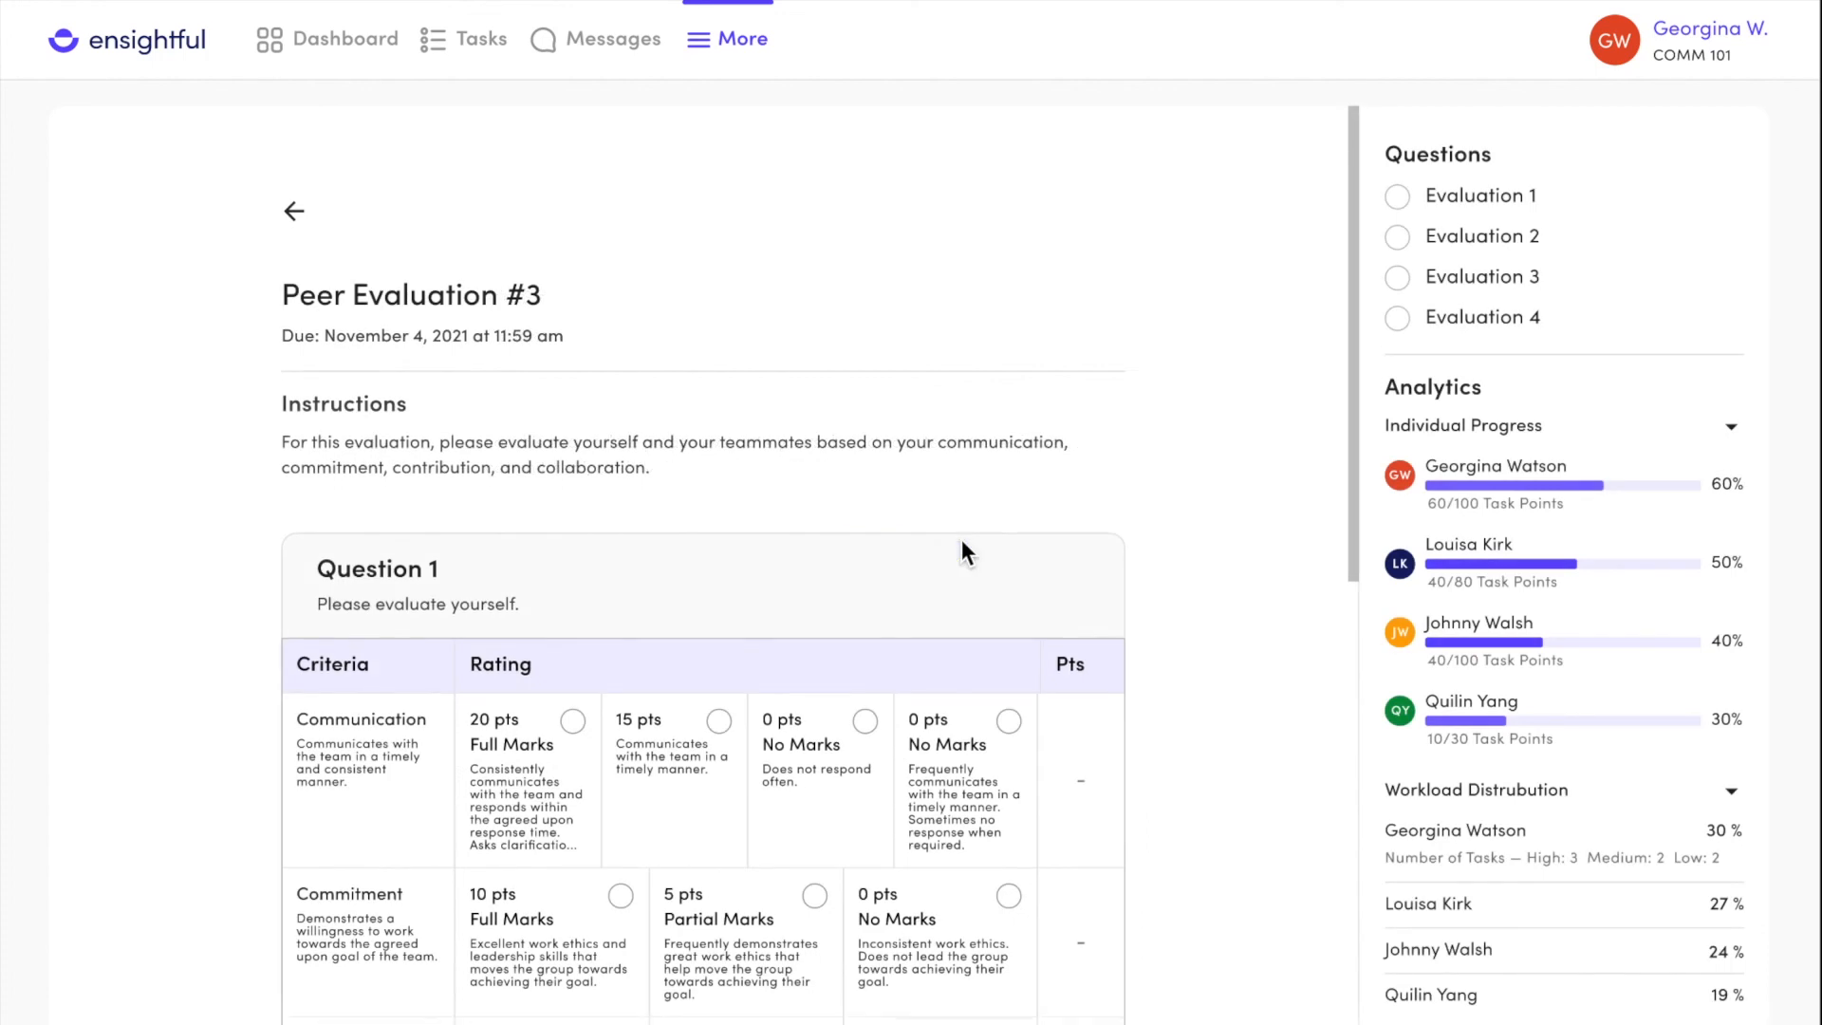
- Examine the self-evaluation rubric in Question 1 and the comment section of Question 2
scroll(965, 554, "down", 2)
scroll(965, 554, "down", 2)
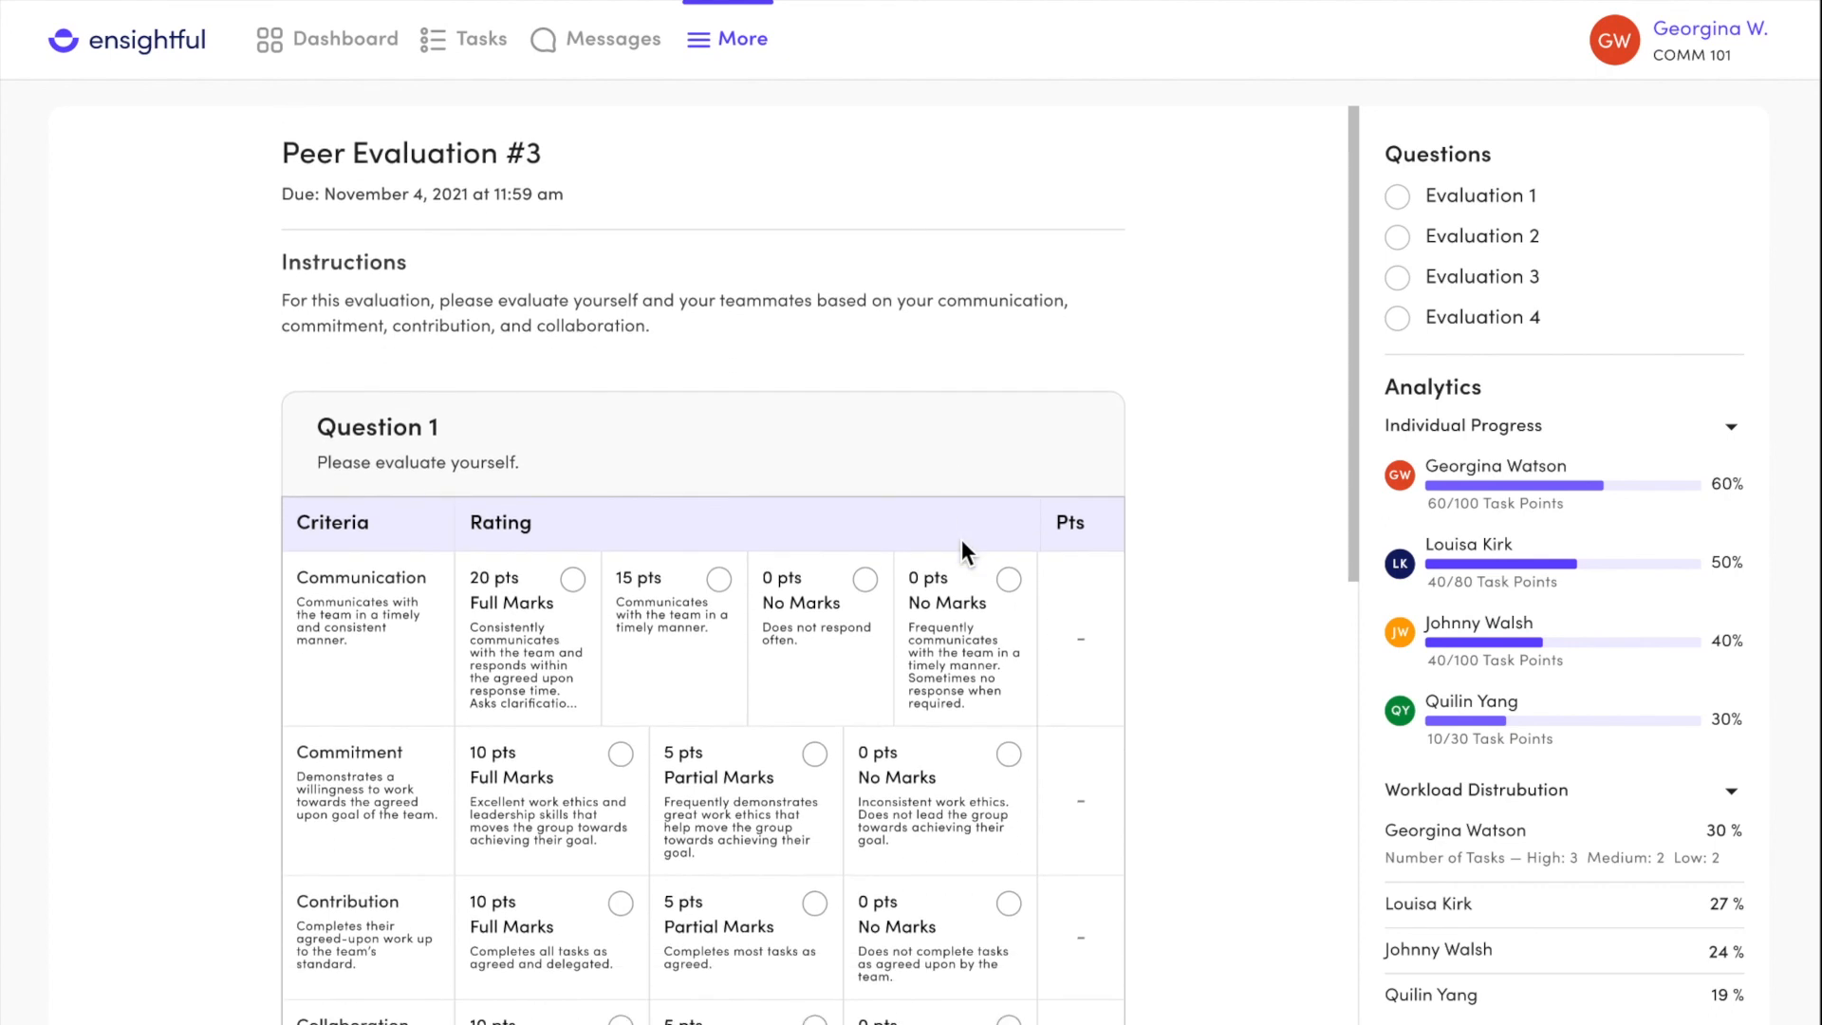
scroll(965, 554, "down", 3)
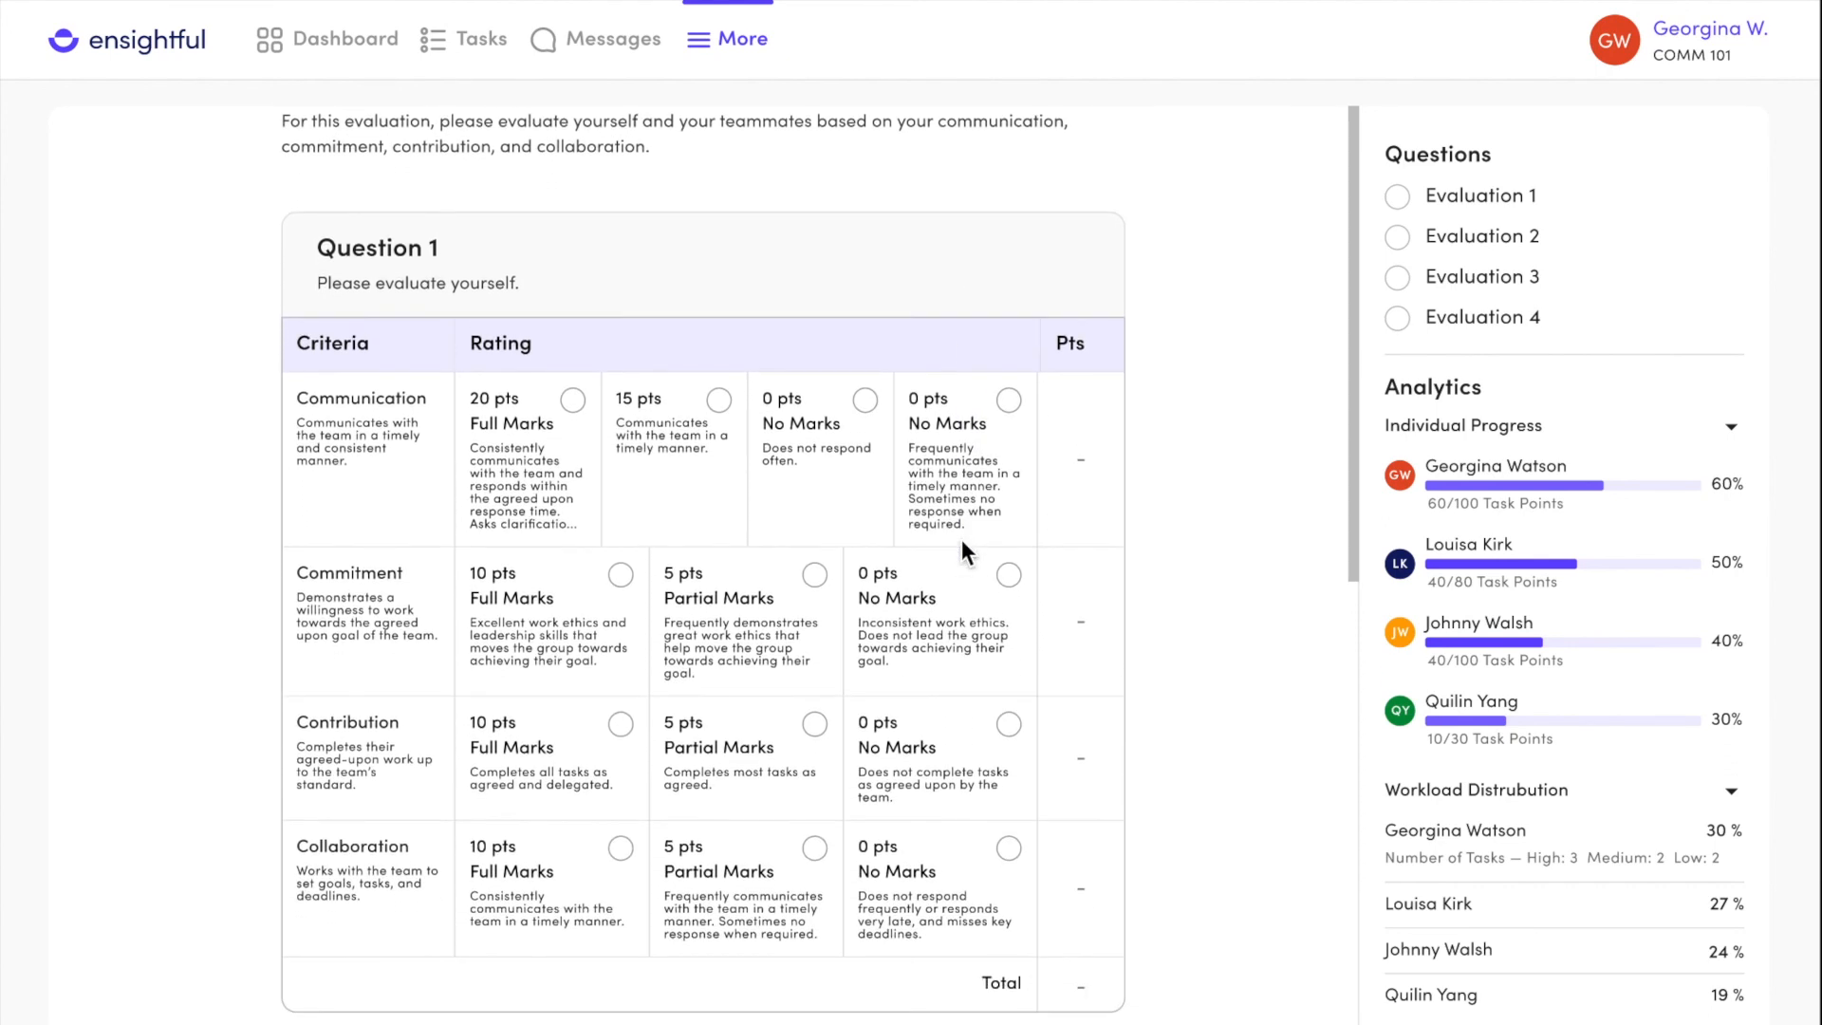
scroll(965, 554, "down", 3)
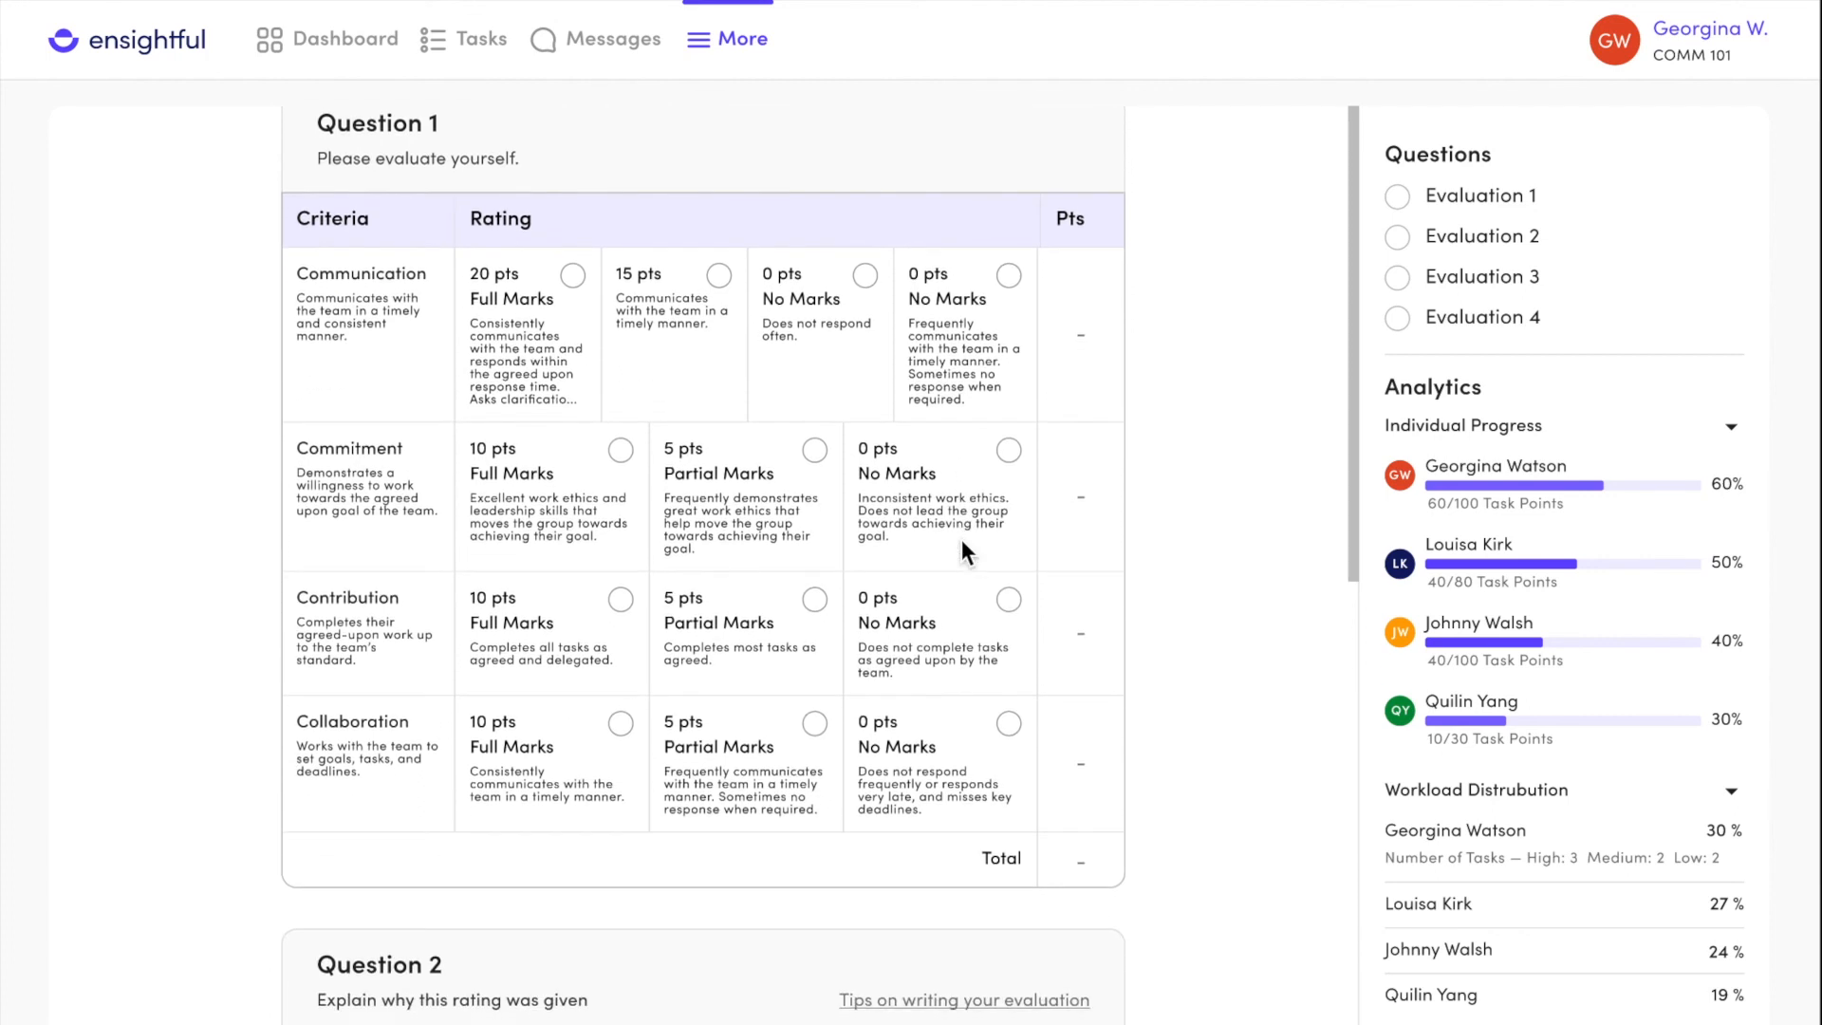
scroll(965, 554, "down", 3)
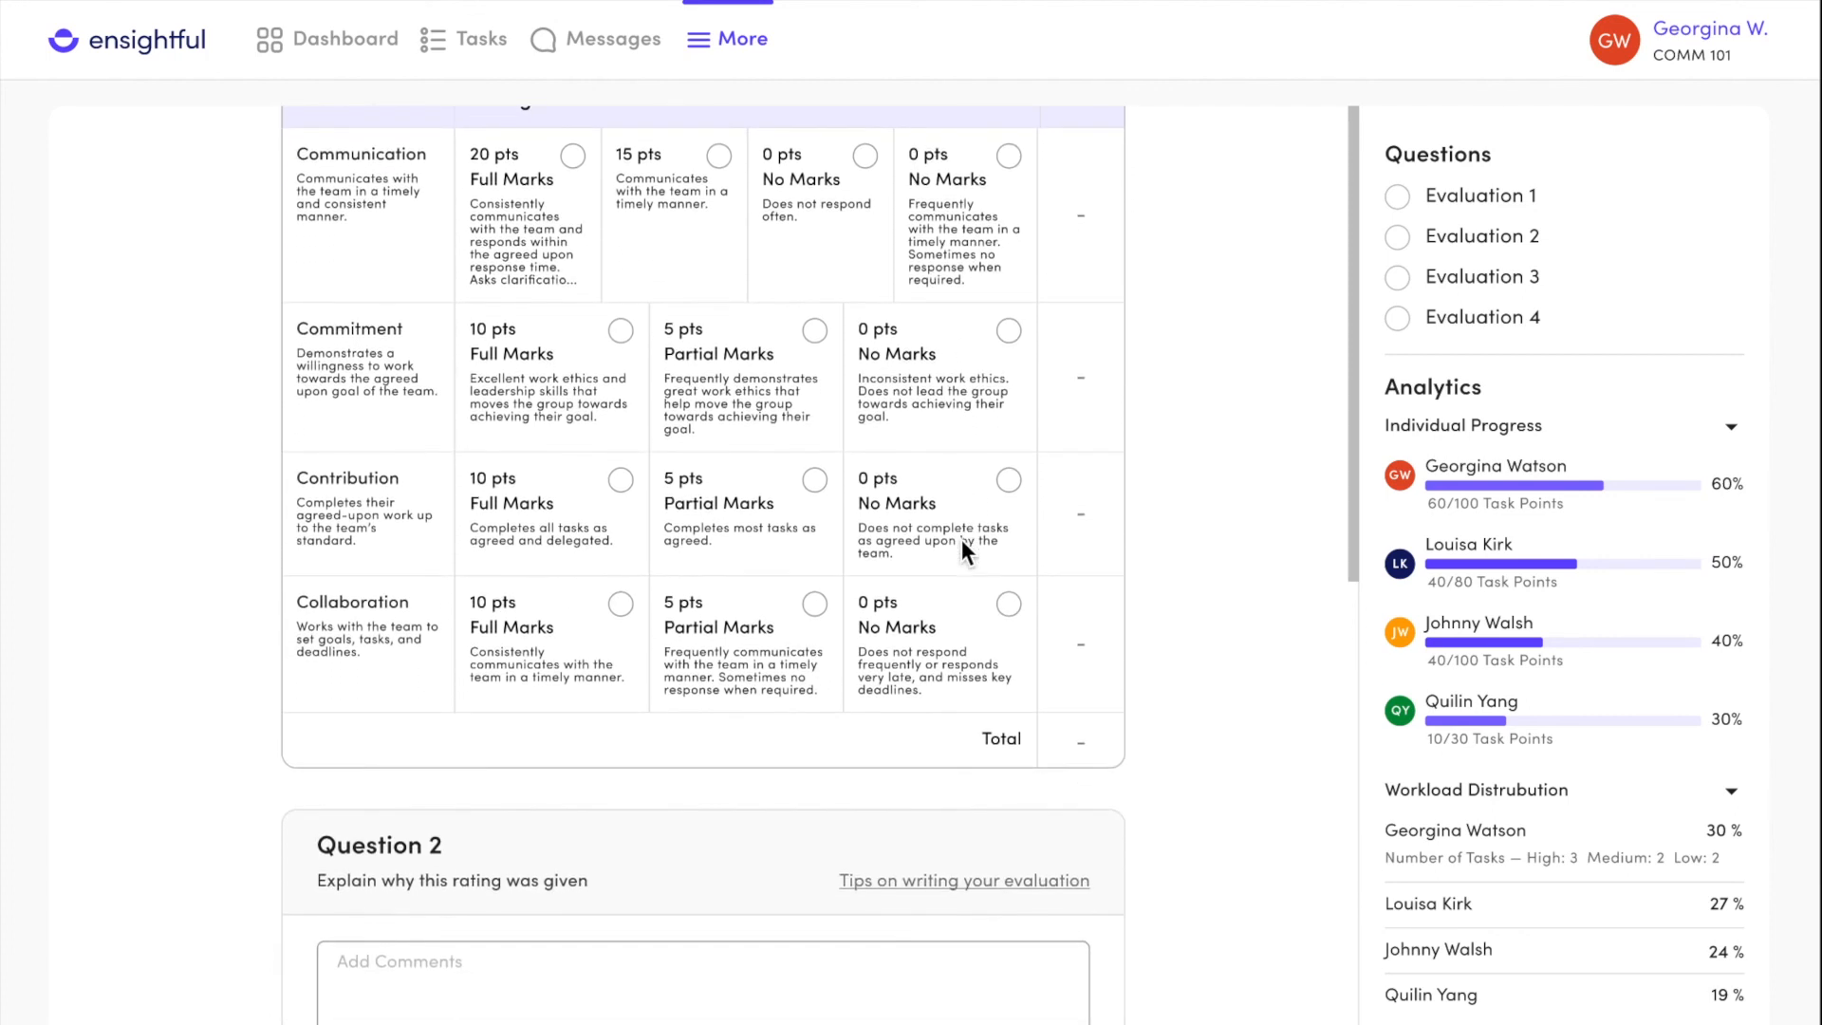
scroll(965, 554, "down", 3)
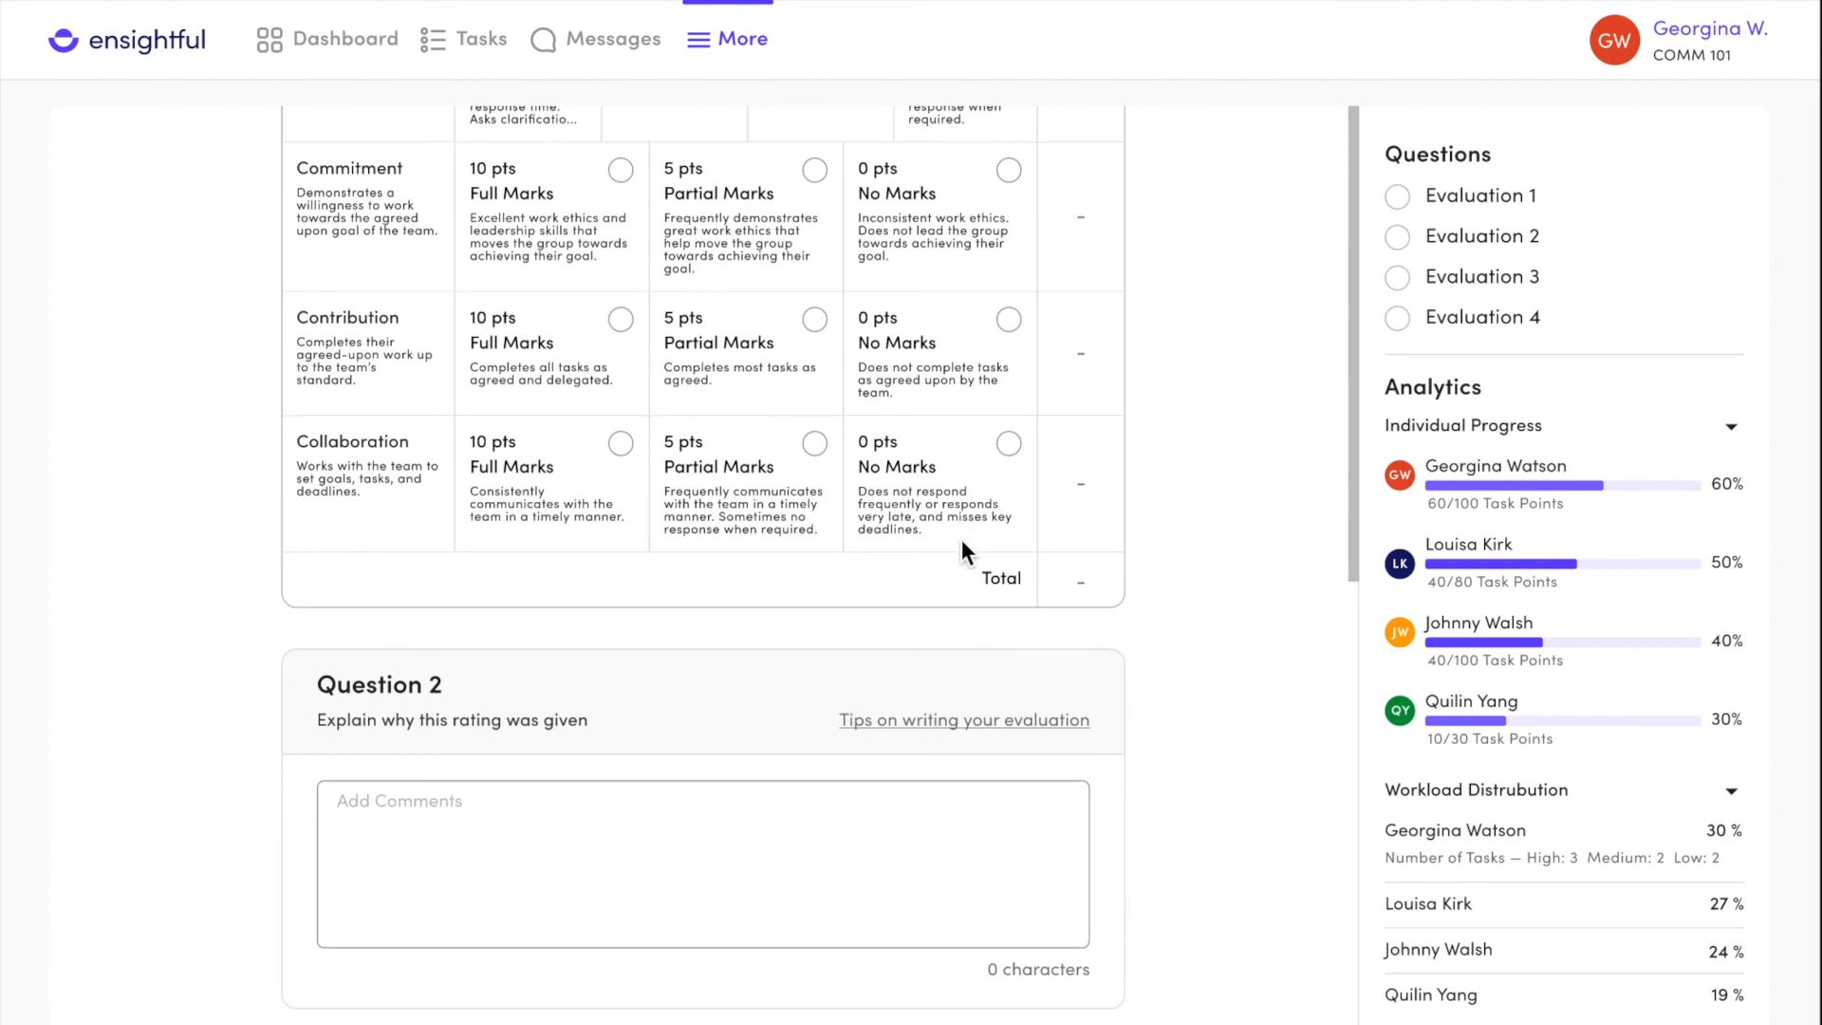
scroll(965, 554, "down", 1)
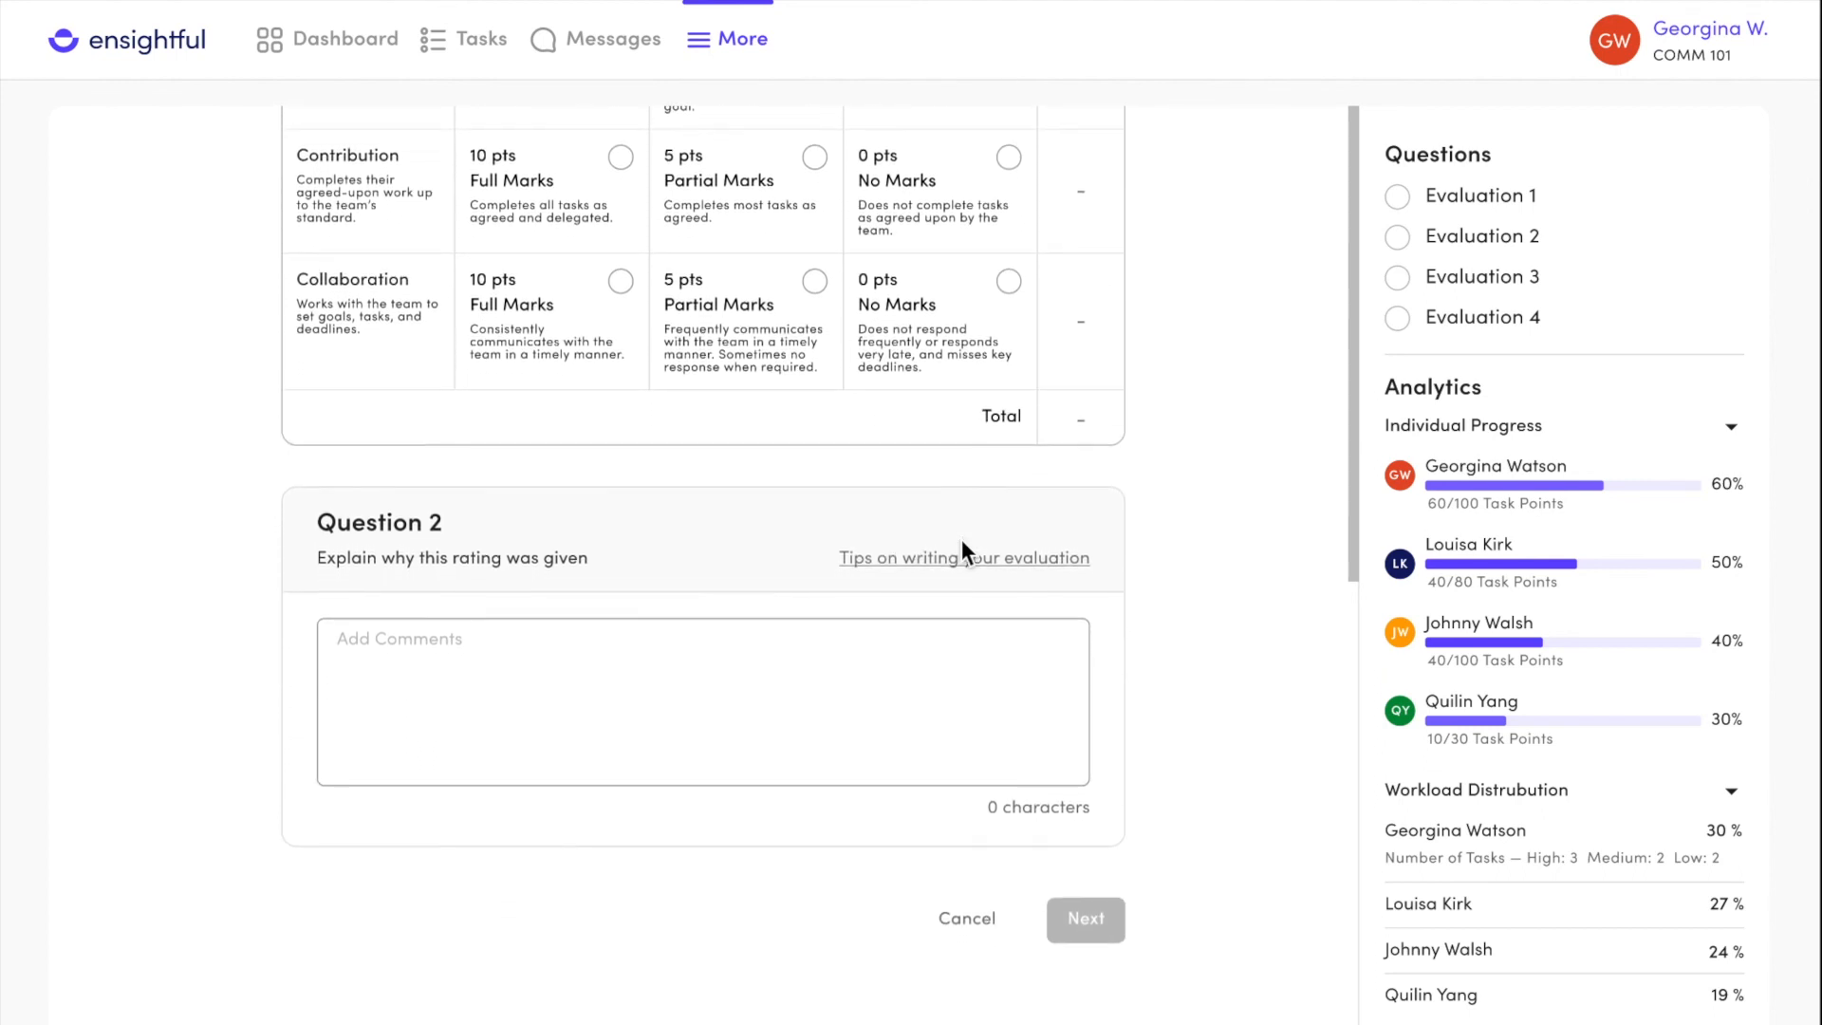